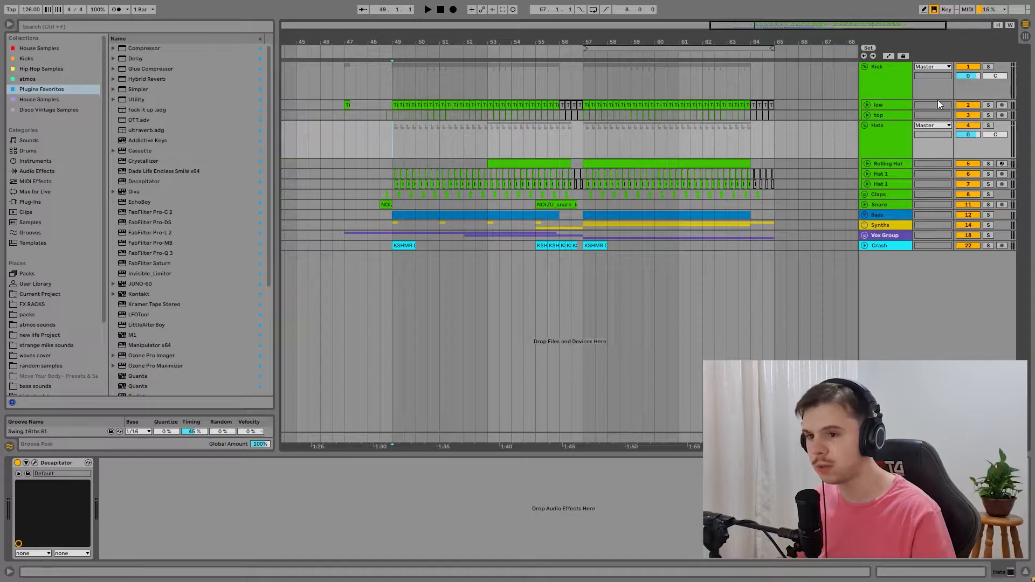
Step: Play from bar 49 and audition the Kick, Hats and Claps groups one at a time in solo
drag(610, 35, 609, 54)
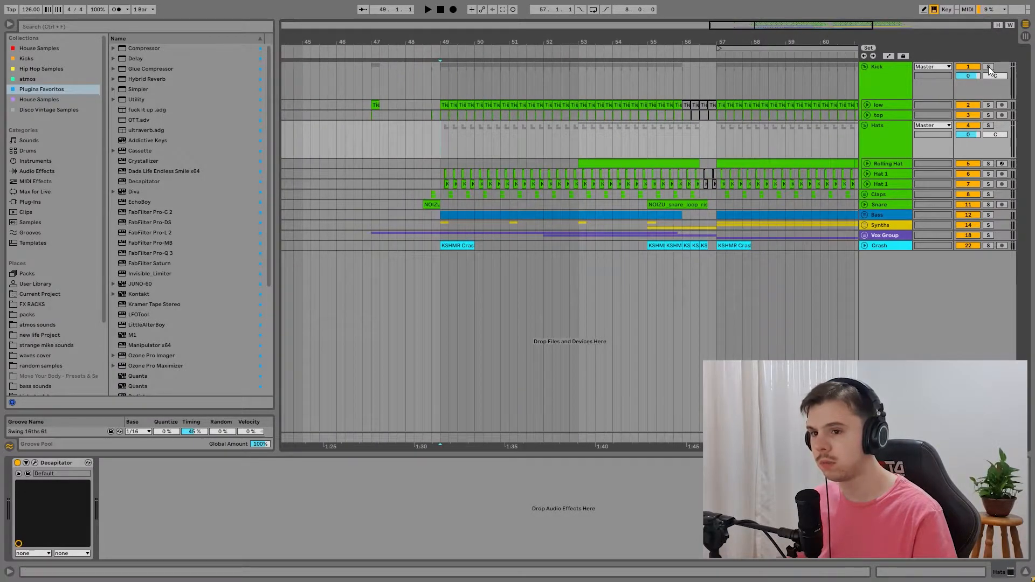
click(989, 67)
key(space)
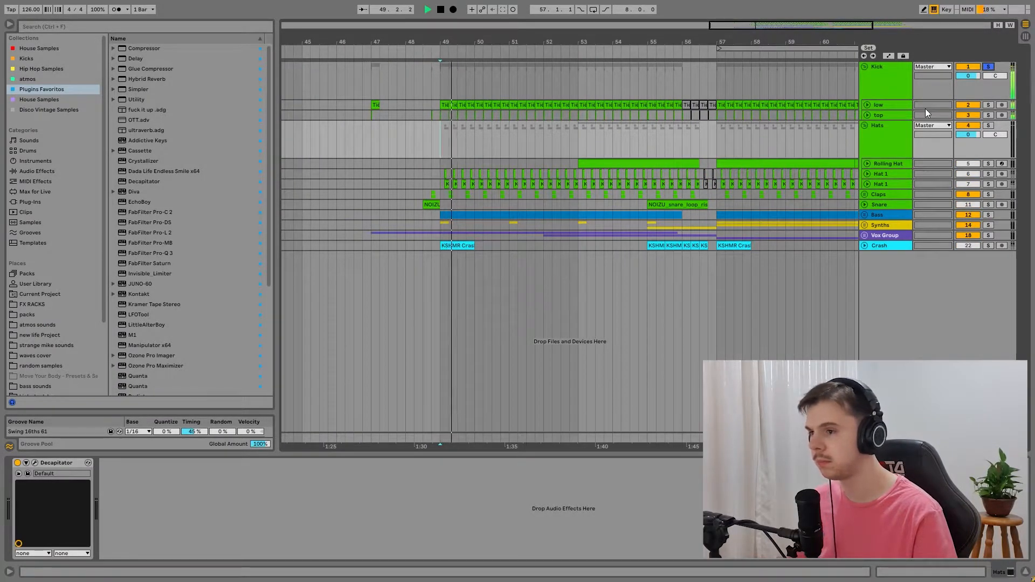
click(988, 126)
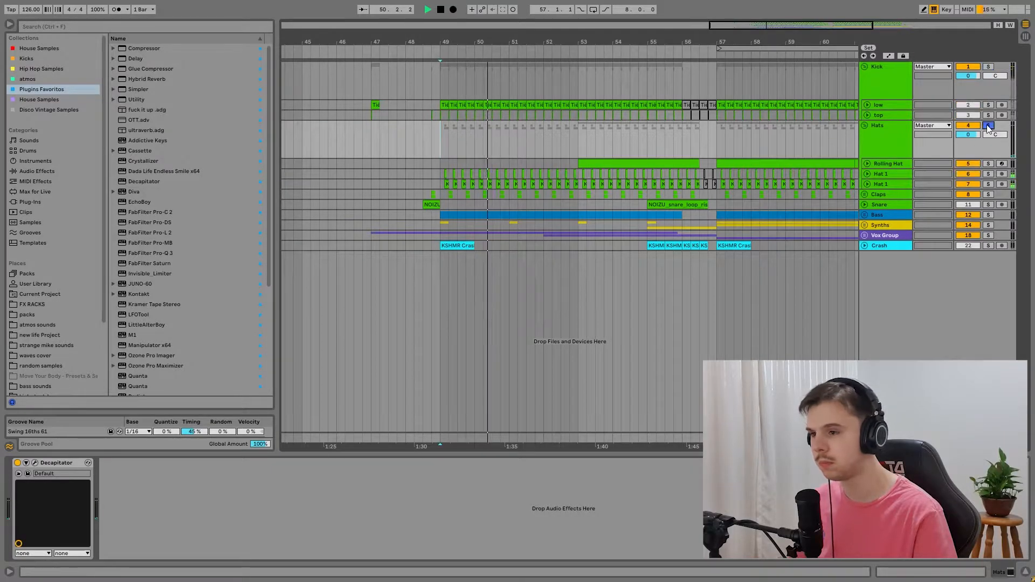
click(990, 194)
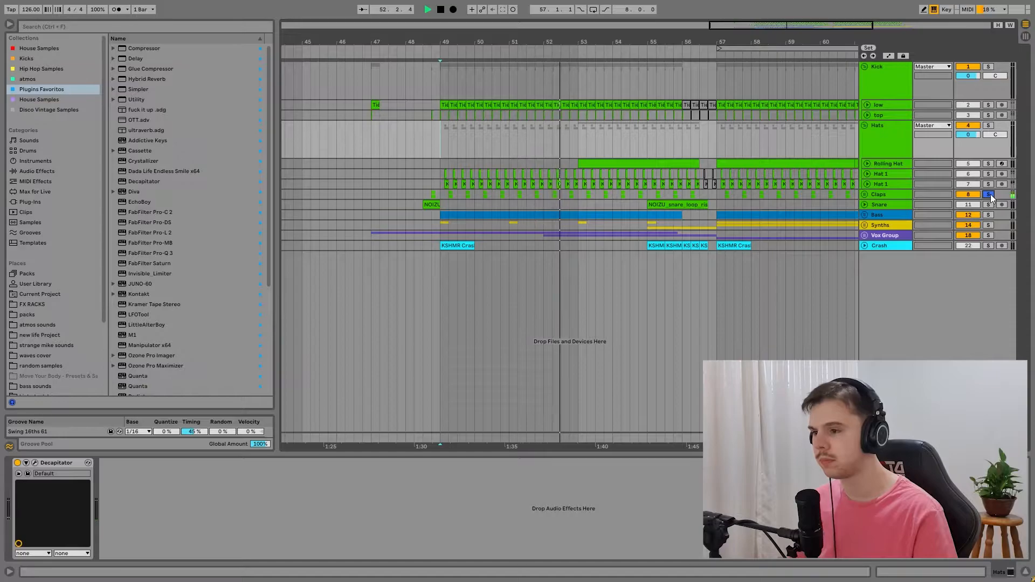
click(886, 197)
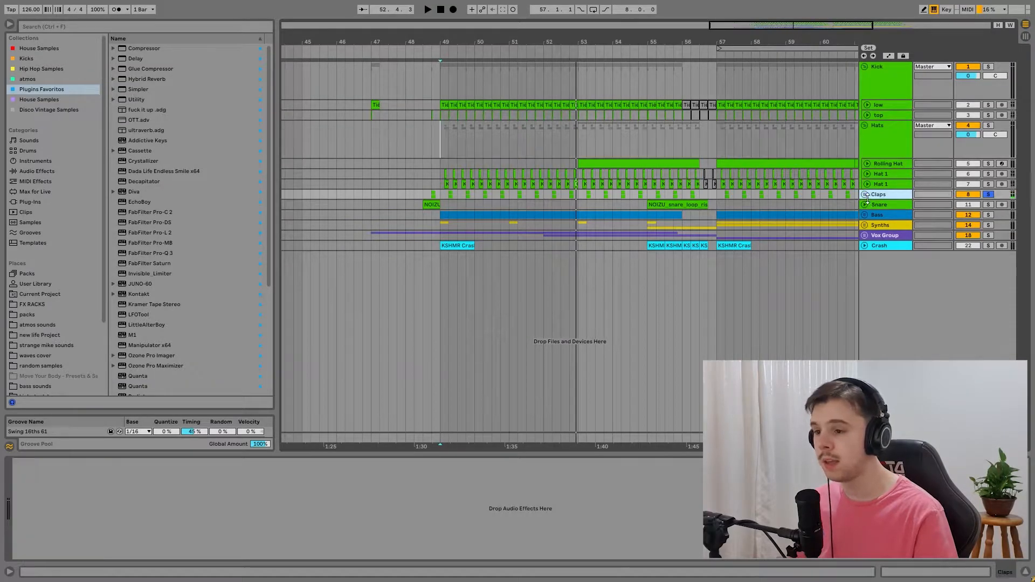
Step: Unfold the low and top kick tracks and listen to the Kick group alone from bar 49
drag(865, 110, 870, 145)
click(867, 152)
drag(421, 42, 259, 101)
drag(367, 86, 353, 53)
click(988, 67)
drag(496, 42, 492, 21)
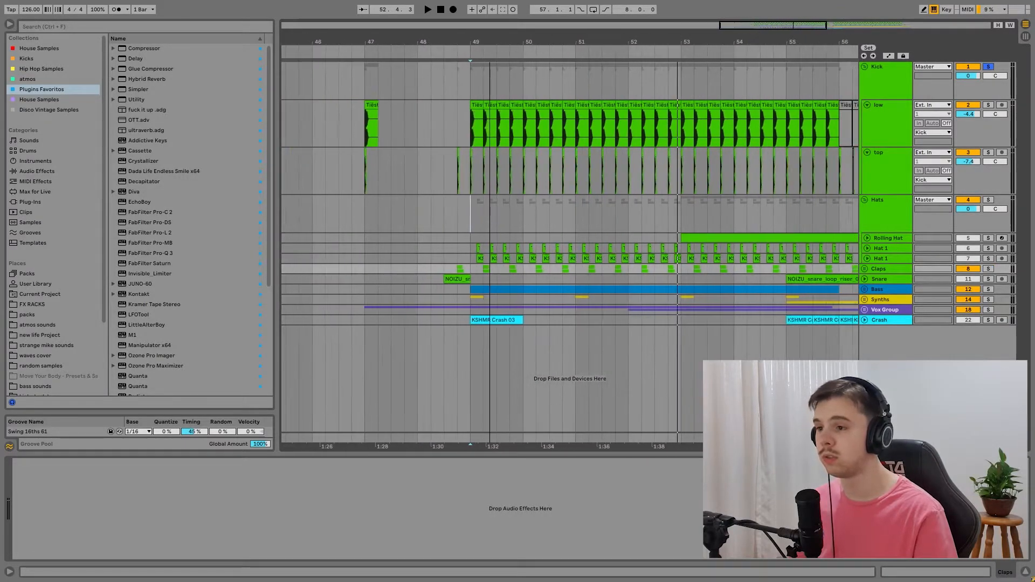
click(478, 84)
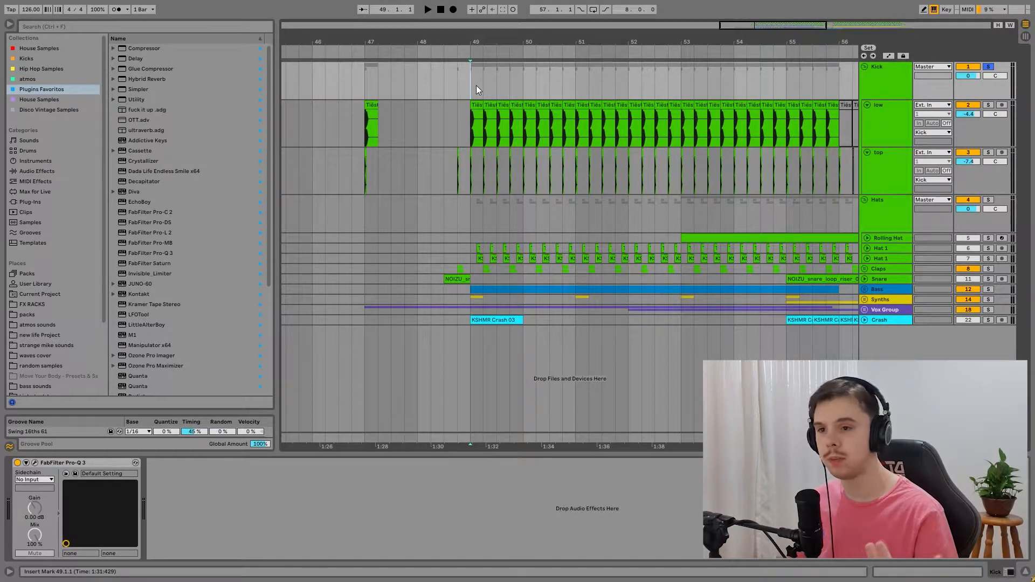
key(space)
key(space)
Step: Solo the Hats group, unfold both Hat 1 tracks and play the upper Hat 1 track on its own
click(988, 200)
click(867, 259)
click(867, 249)
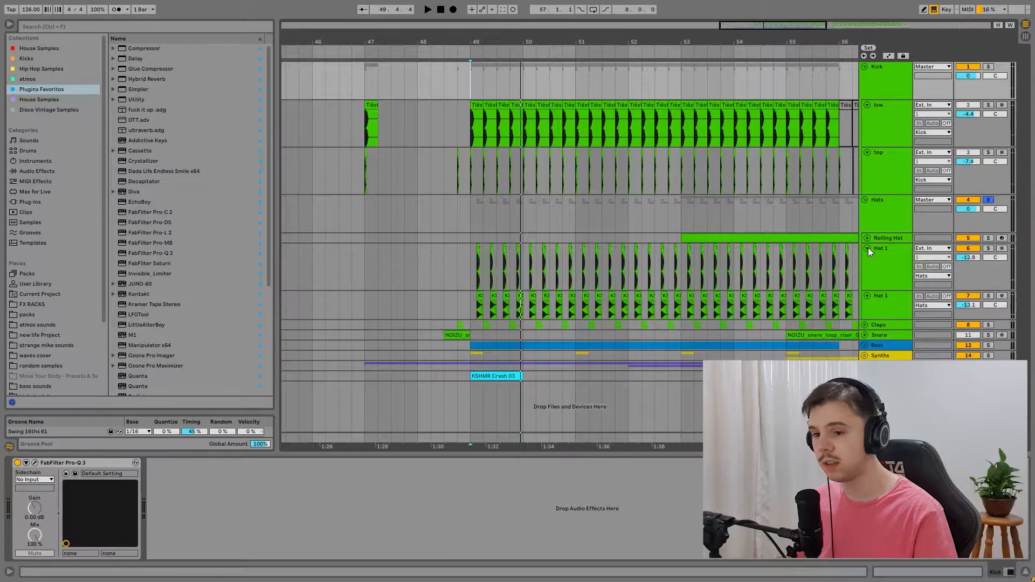
drag(371, 42, 517, 267)
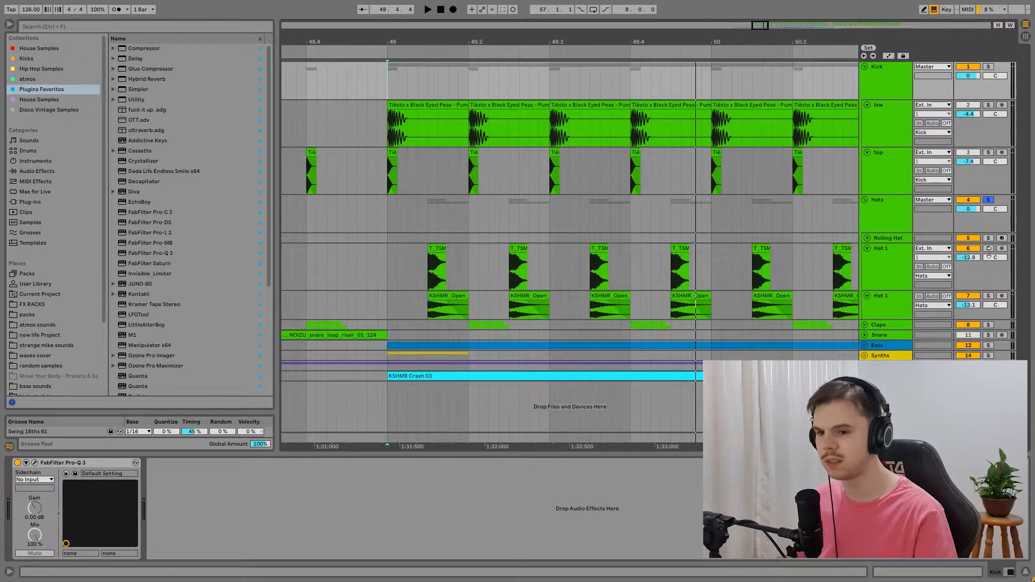
click(989, 251)
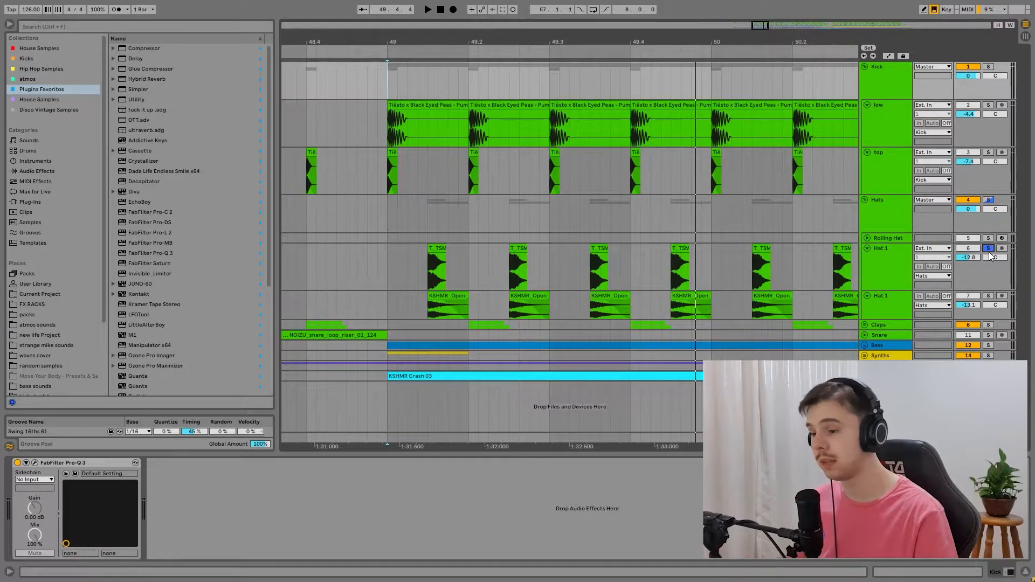
key(space)
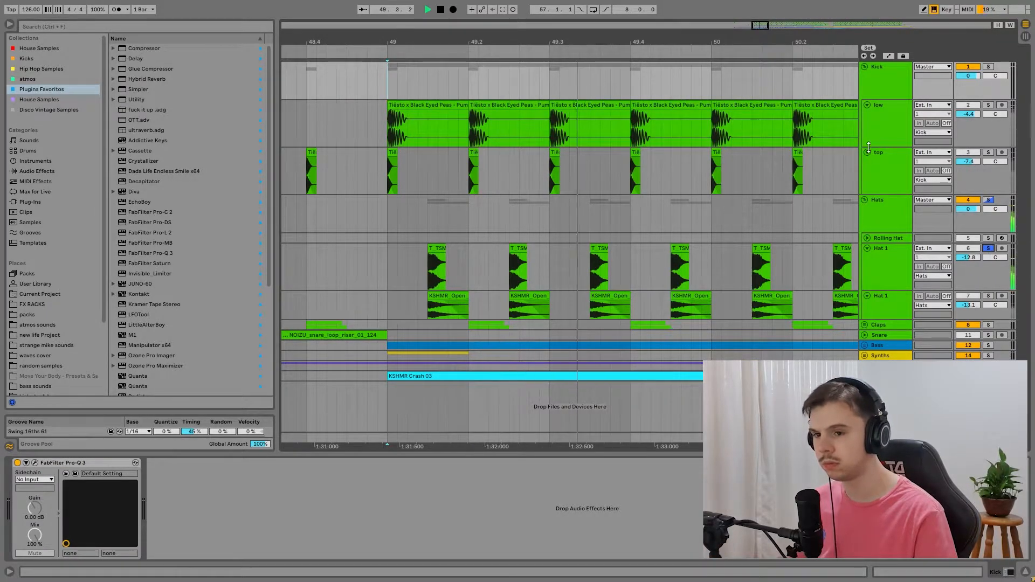
Step: Fold the low and top kick tracks and audition the second Hat 1 track in solo
click(867, 152)
click(867, 104)
click(988, 221)
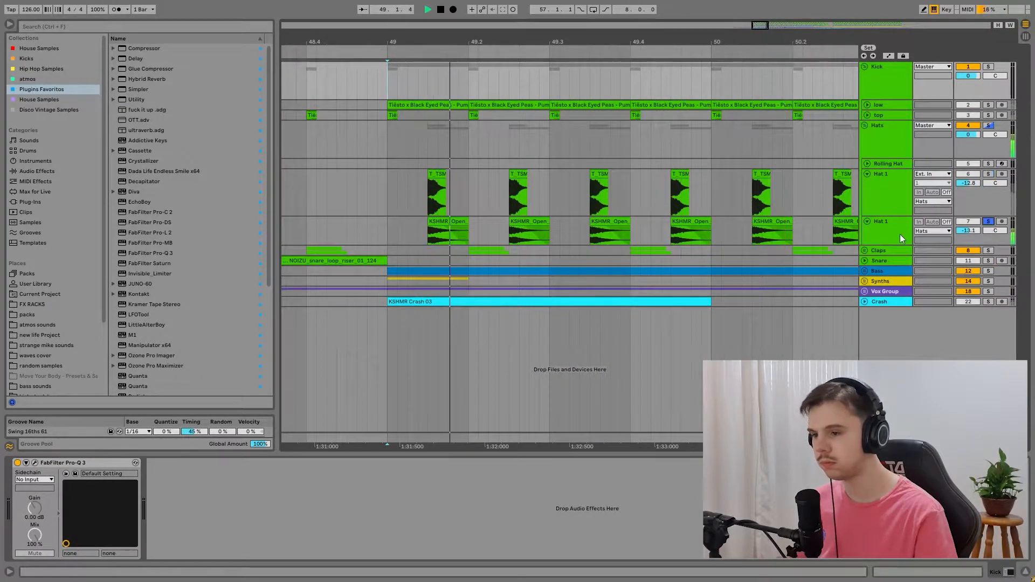
key(space)
Step: Unfold the Claps group and audition its two layers, clap and 10 T_TSMK5, separately in solo from bar 48.4
click(864, 250)
scroll(758, 250, down, 1)
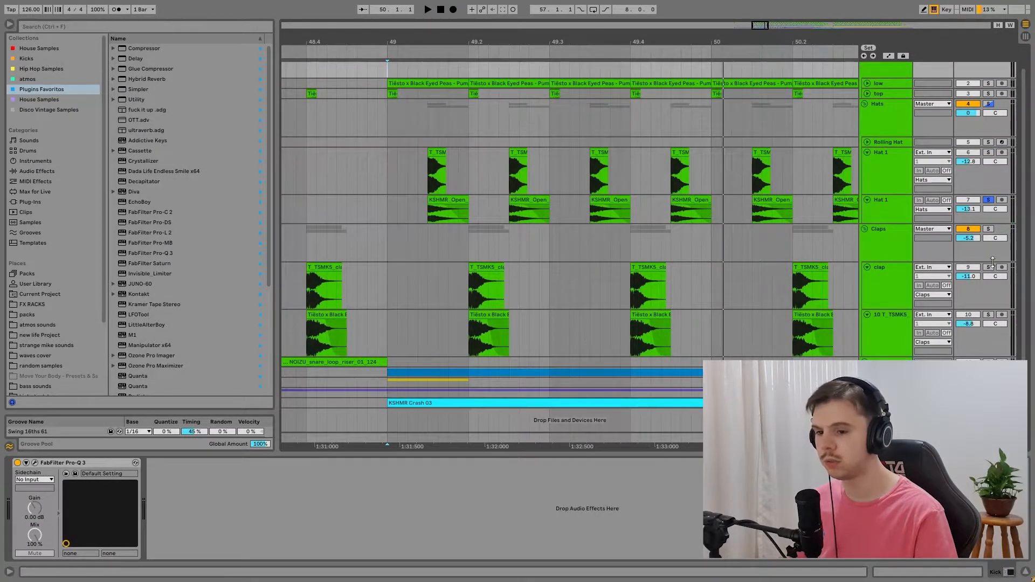
click(988, 229)
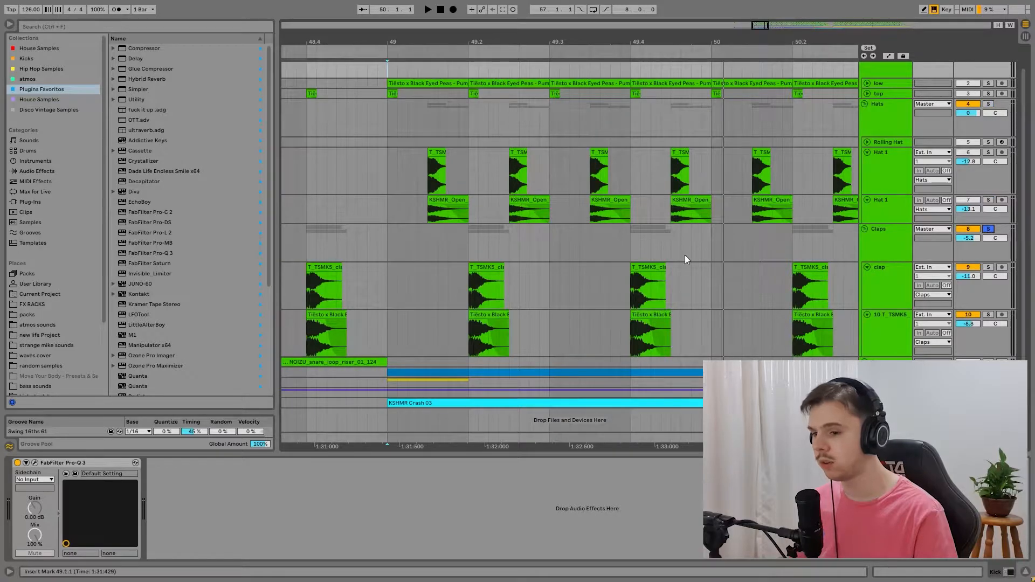
scroll(488, 351, down, 8)
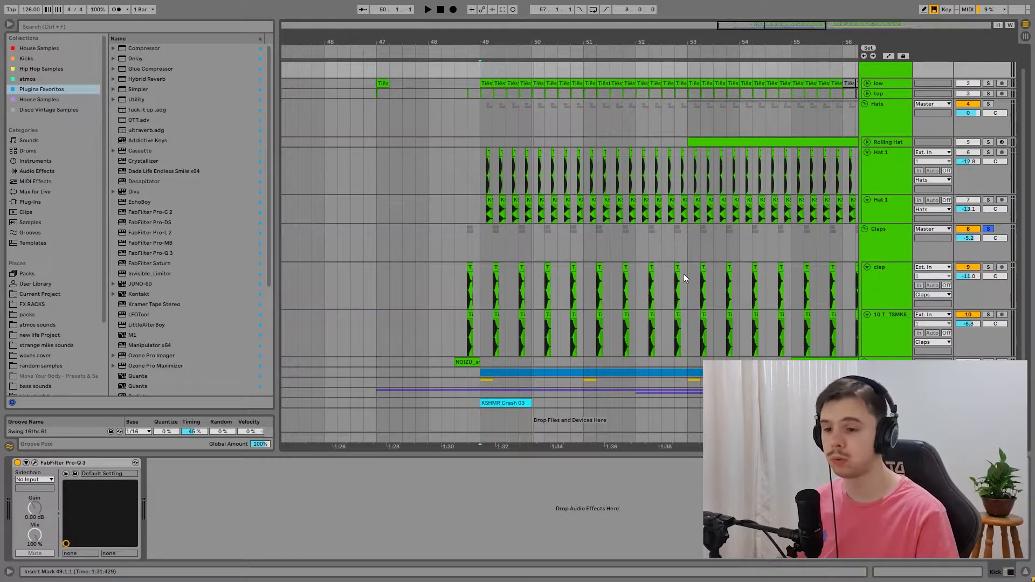
click(989, 267)
click(471, 250)
key(space)
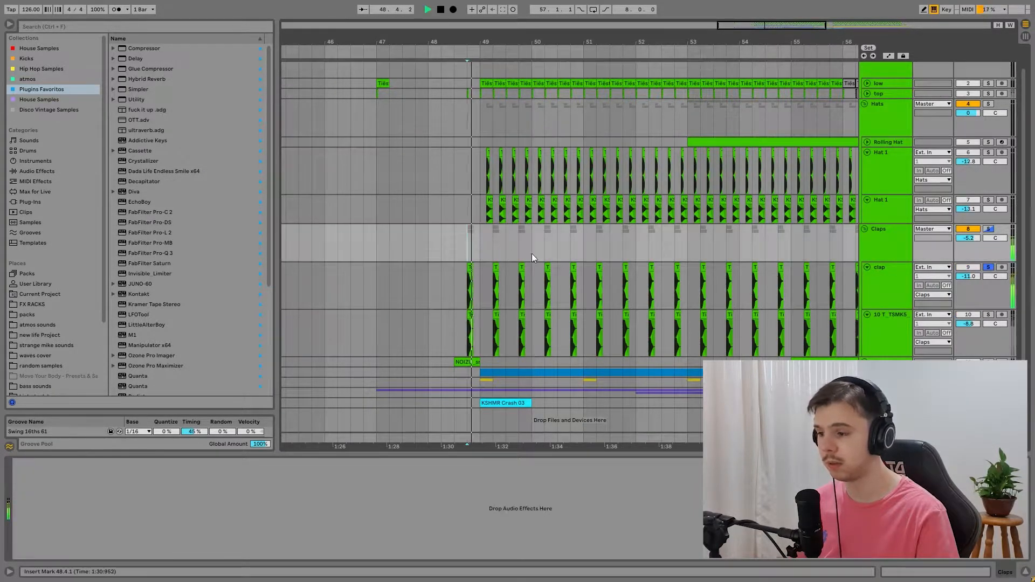
click(989, 315)
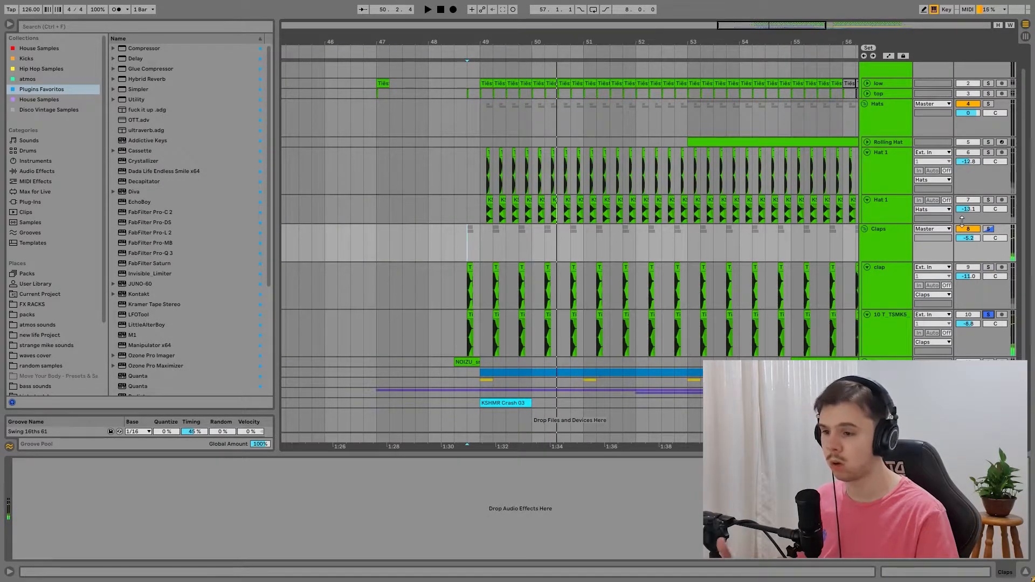
Step: Solo the Claps, Hats and Kick groups together and play the combined drums from bar 49
scroll(989, 243, up, 1)
click(989, 250)
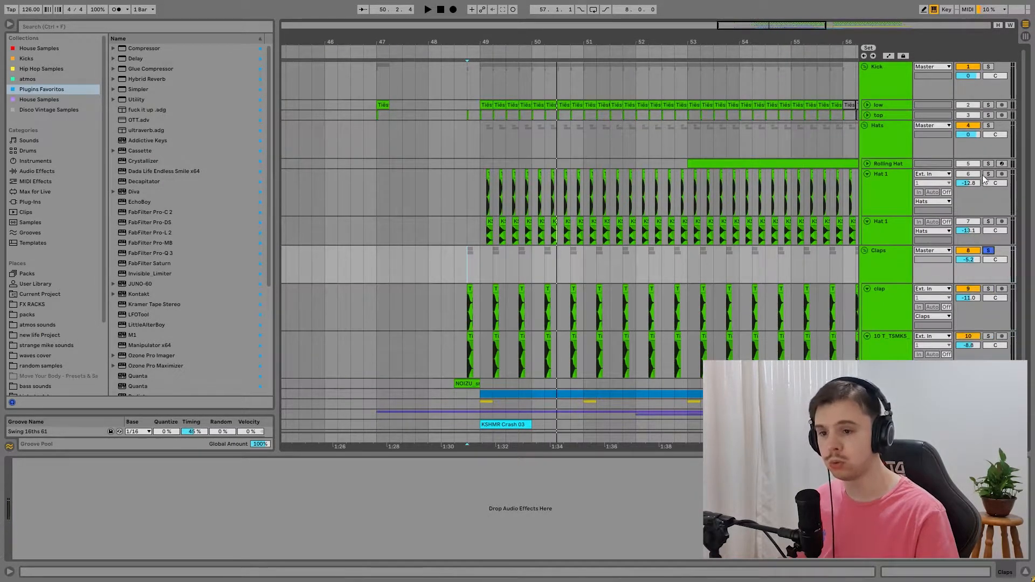
ctrl+click(988, 125)
ctrl+click(989, 67)
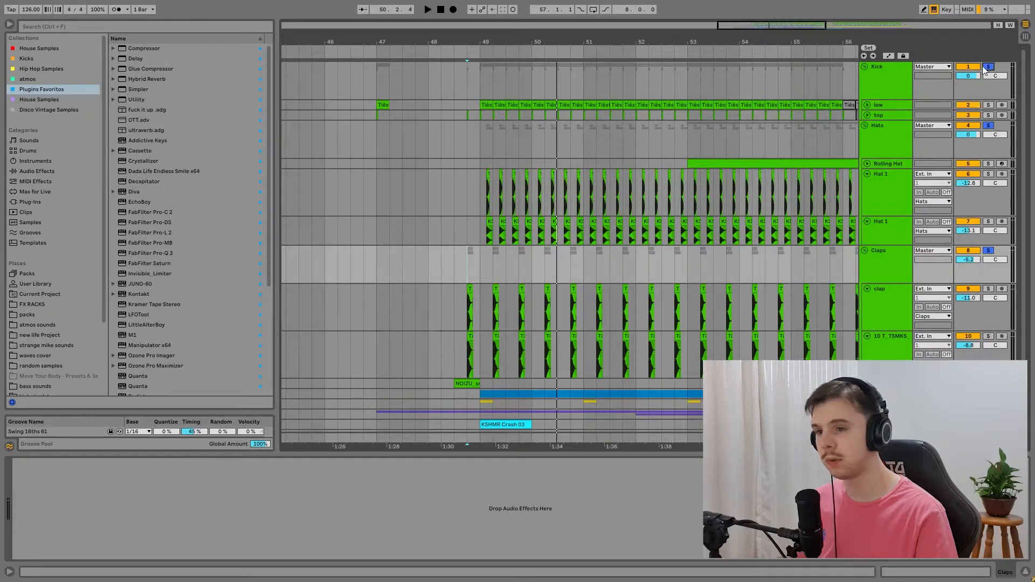
click(483, 76)
key(space)
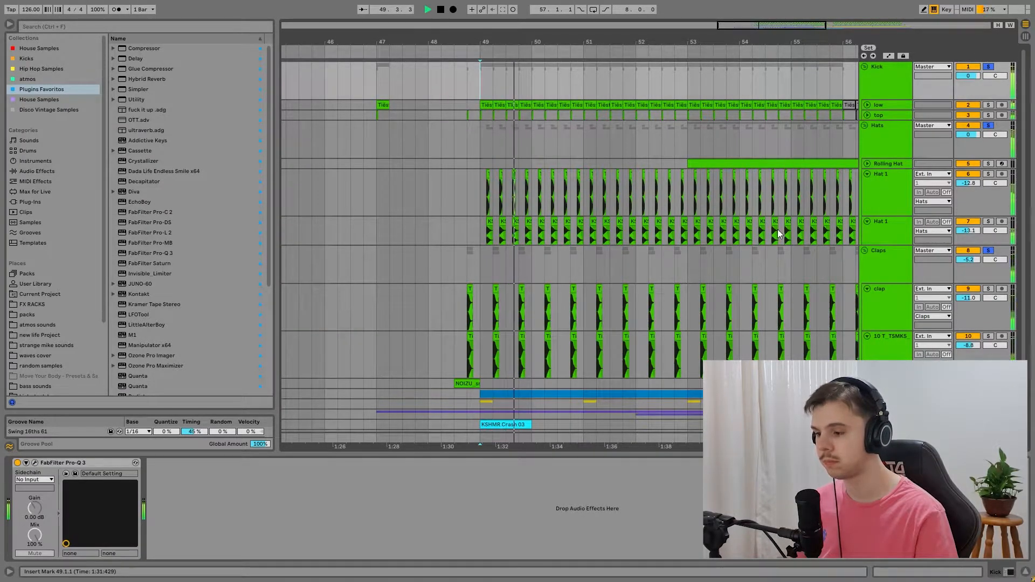
key(space)
Step: Unfold the Rolling Hat track, show its devices and play it in solo from bar 53
drag(770, 28, 817, 28)
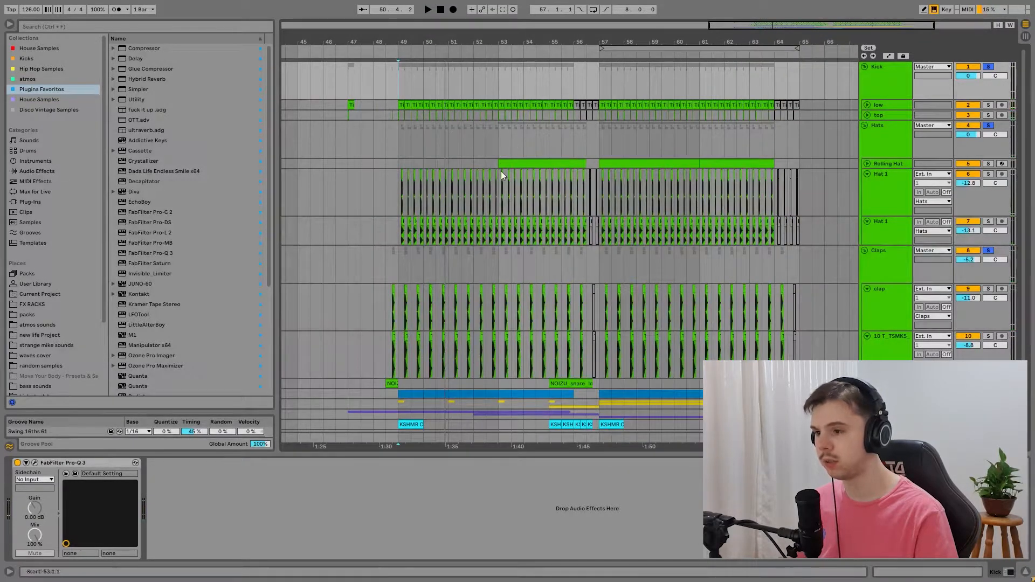
click(866, 164)
click(498, 143)
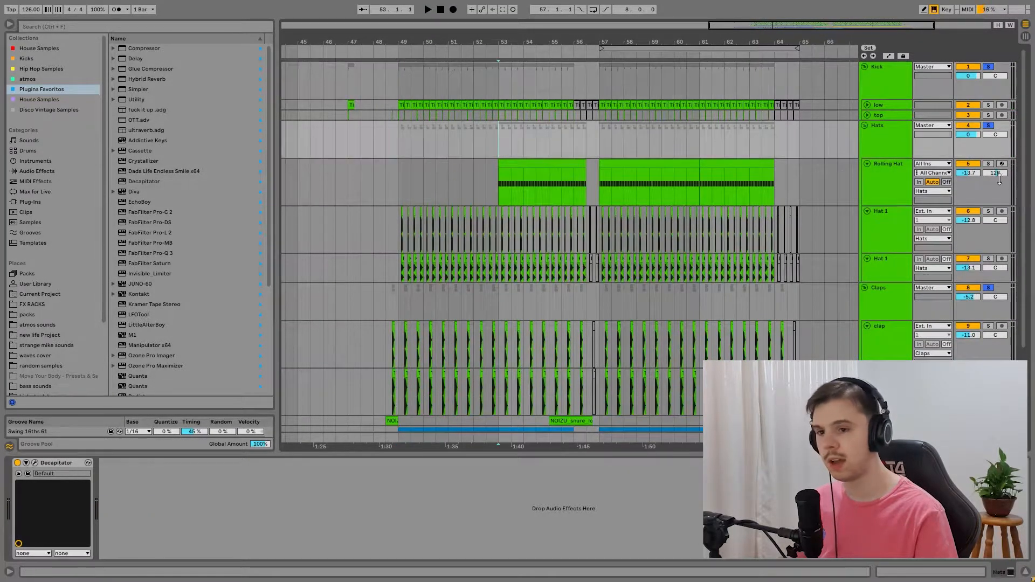
click(989, 164)
click(907, 180)
key(space)
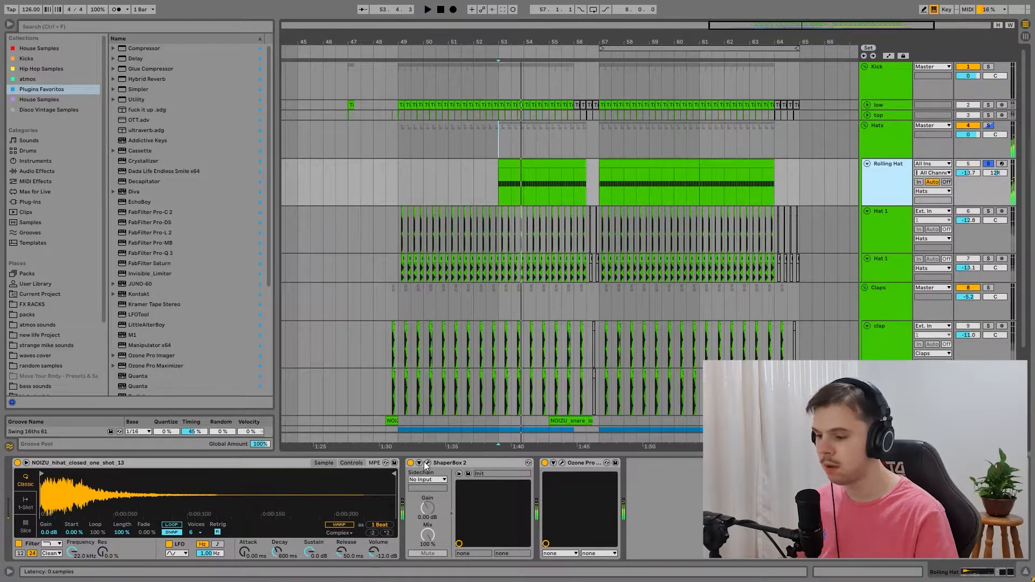
Step: Open ShaperBox 2 on the Rolling Hat track and compare the sound with the effect bypassed and active
click(428, 463)
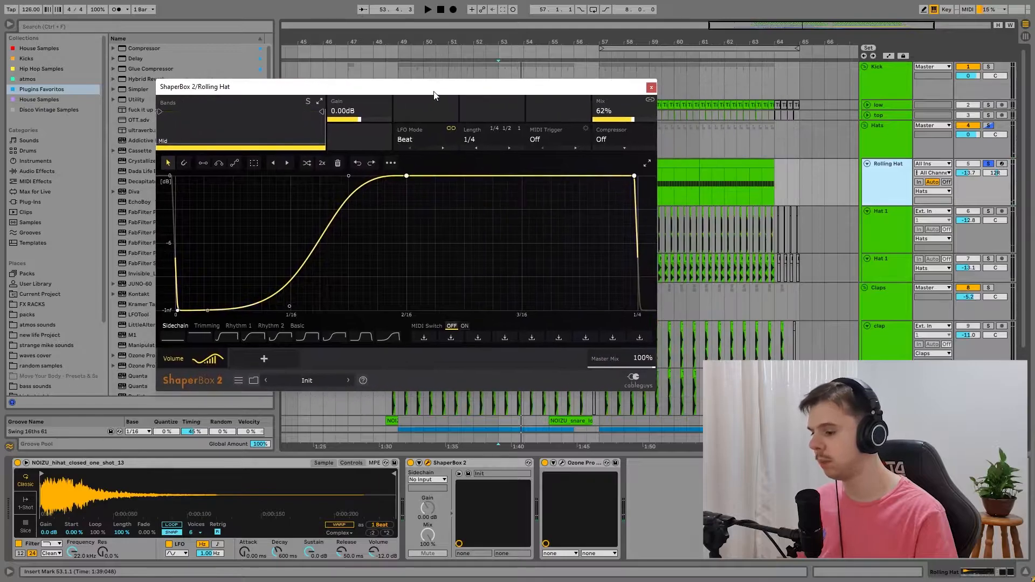
click(410, 462)
key(space)
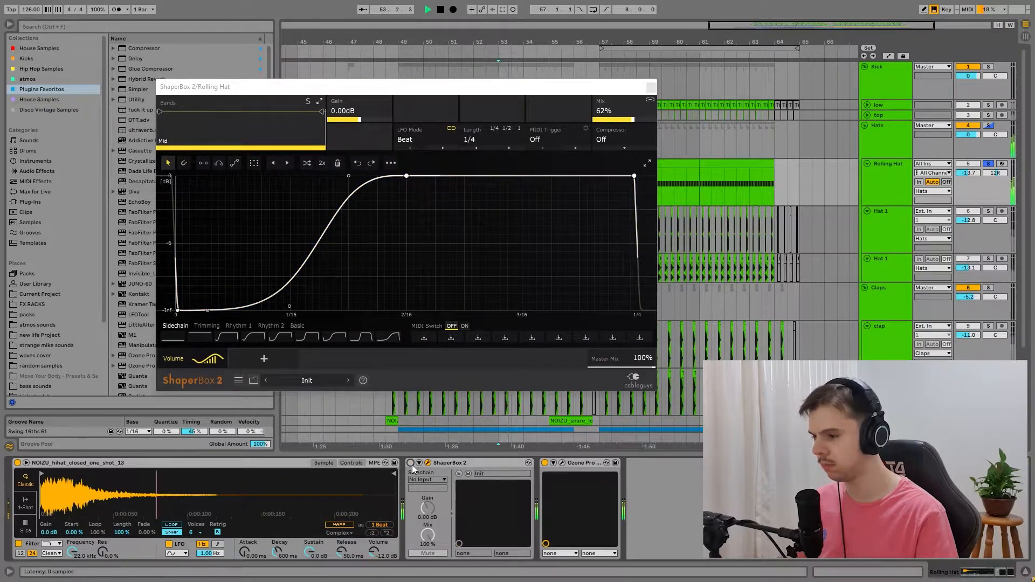
click(411, 463)
key(space)
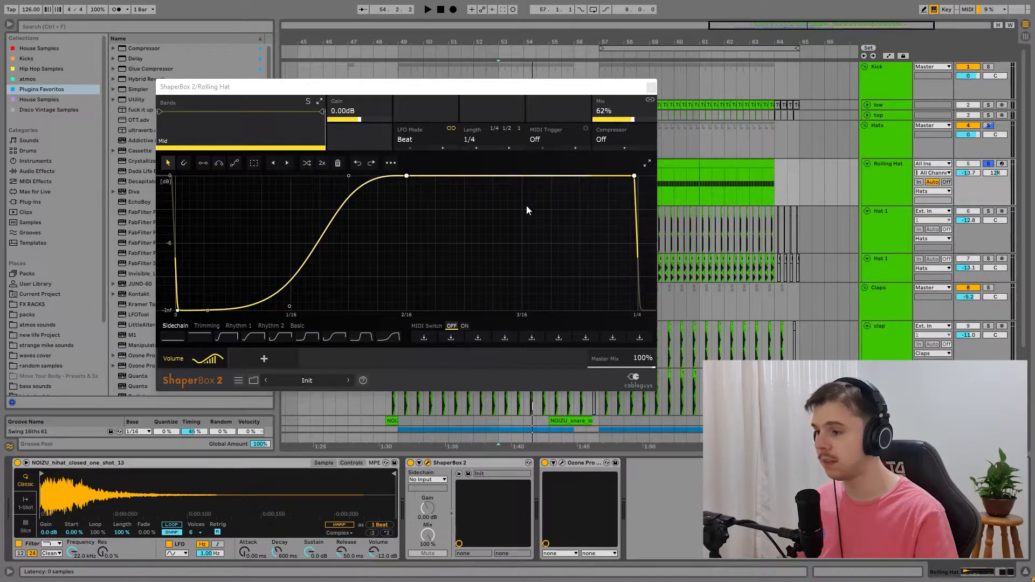
Step: Open Ozone Pro Imager on the Rolling Hat track, compare playback with it bypassed and active, and close both plug-in windows
drag(388, 123, 335, 96)
key(space)
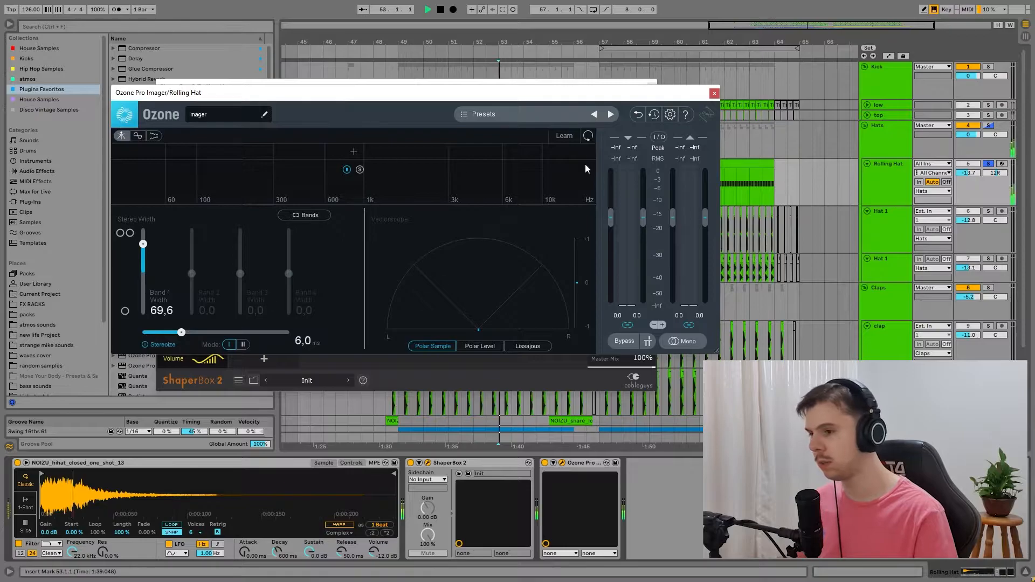
click(553, 462)
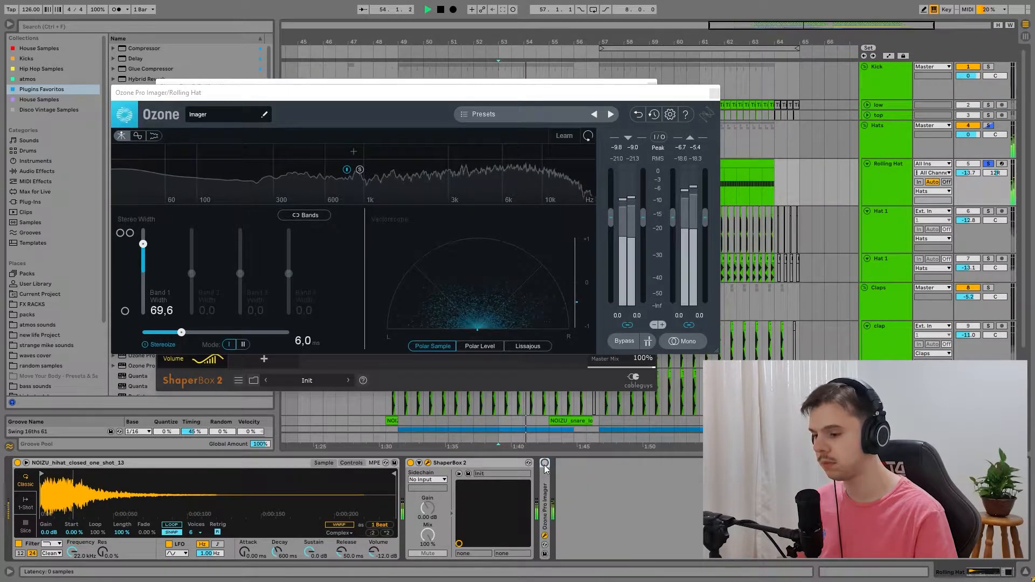
click(715, 93)
key(space)
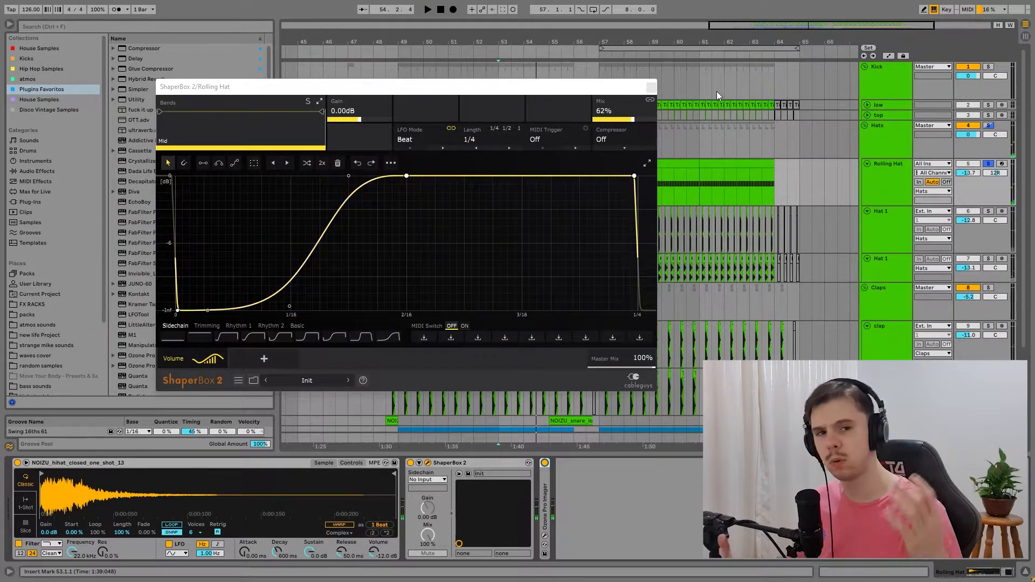
click(650, 87)
Step: Open the Rolling Hat clip at bar 53 and enlarge its note editor
click(507, 178)
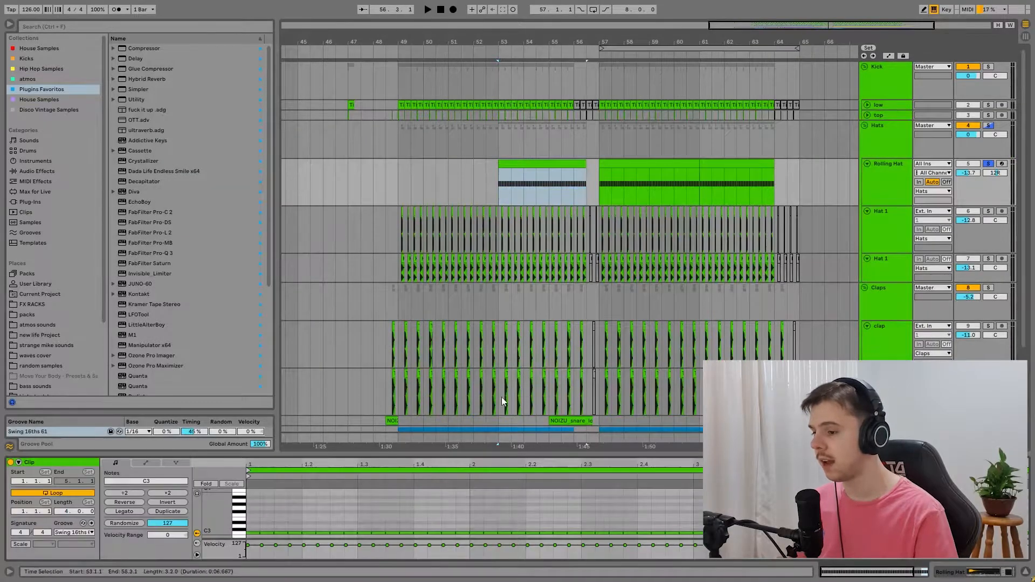
drag(496, 458, 496, 229)
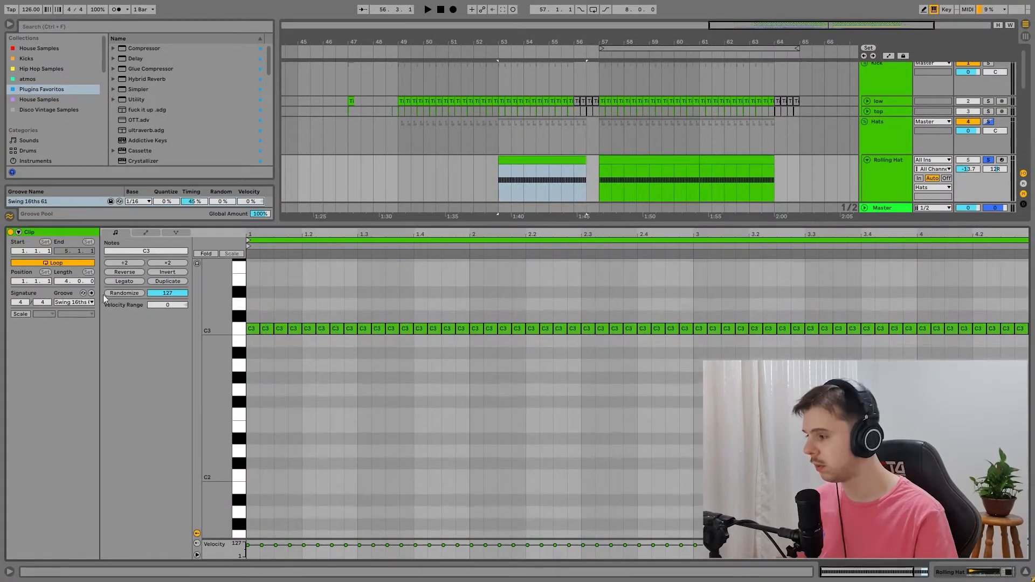
drag(160, 222, 164, 272)
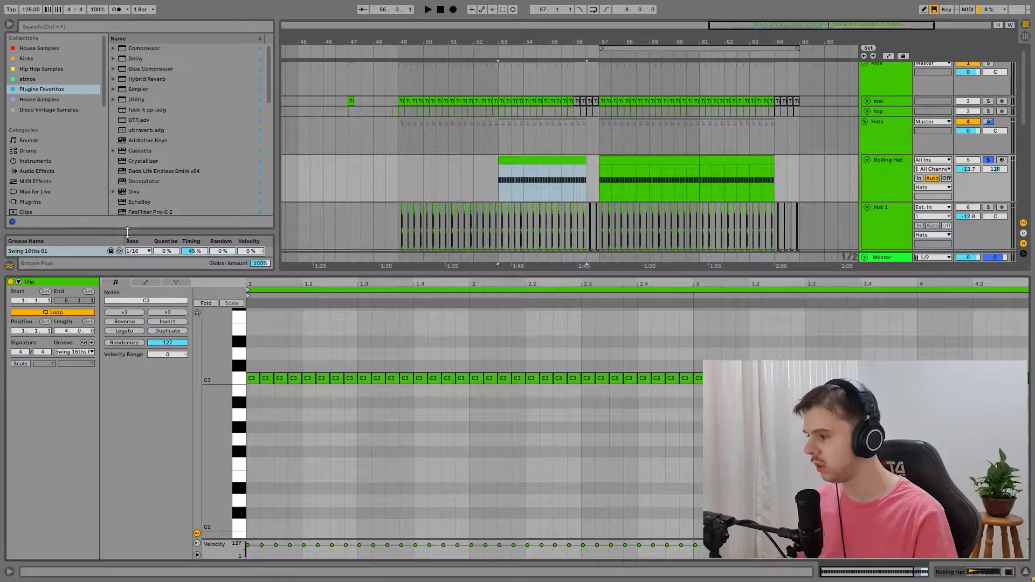
Step: Play the Rolling Hat clip and compare its groove set to None with Swing 16ths 61
key(space)
click(76, 349)
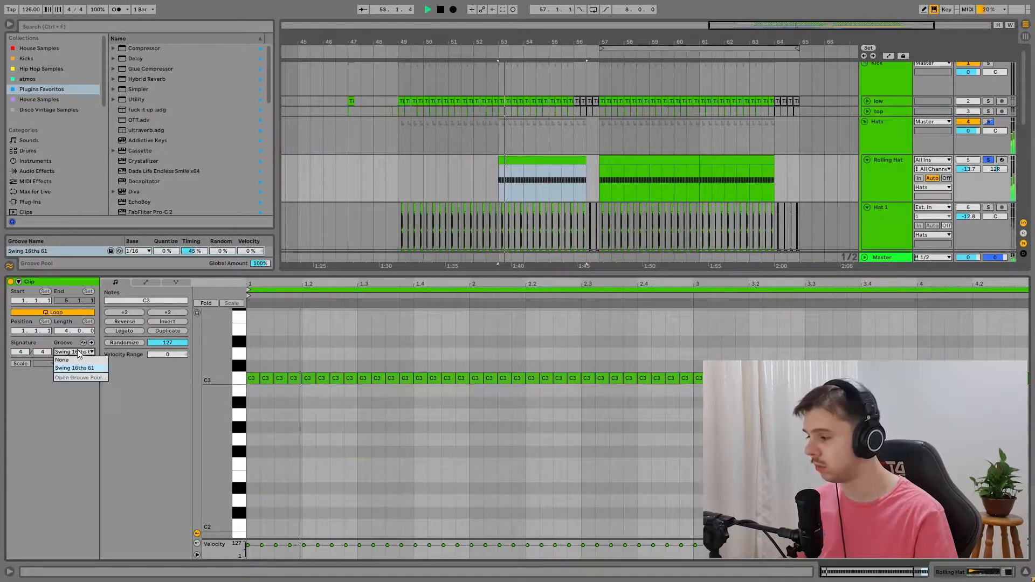
click(73, 358)
click(89, 353)
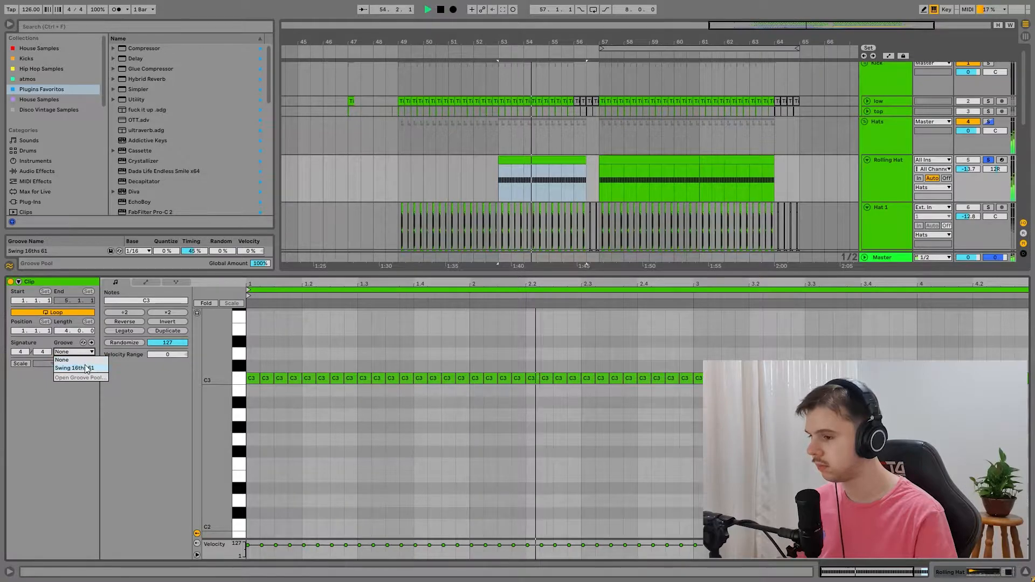
click(88, 364)
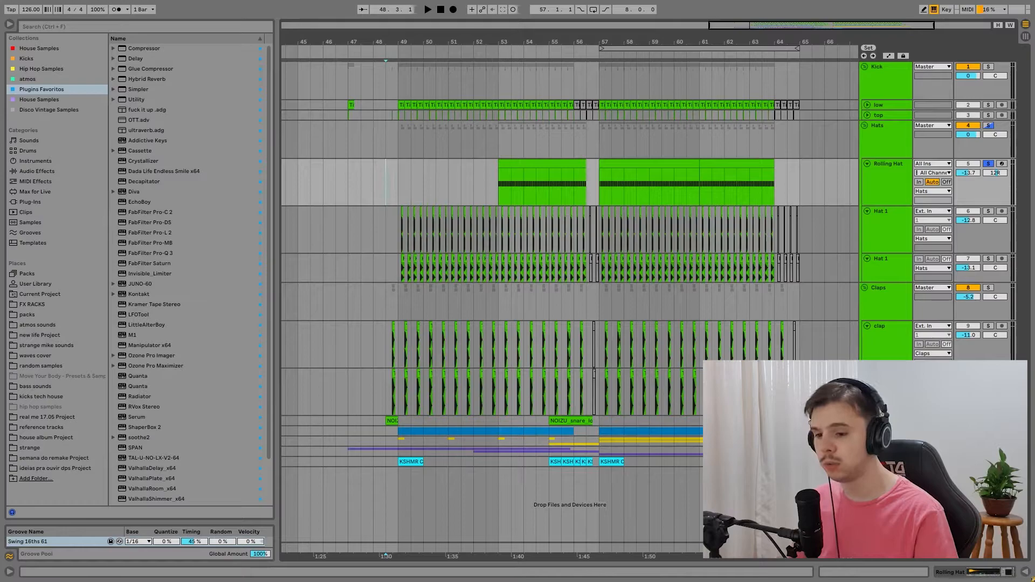
Step: Expand the Snare track and play the arrangement from the snare loop at bar 55
click(866, 421)
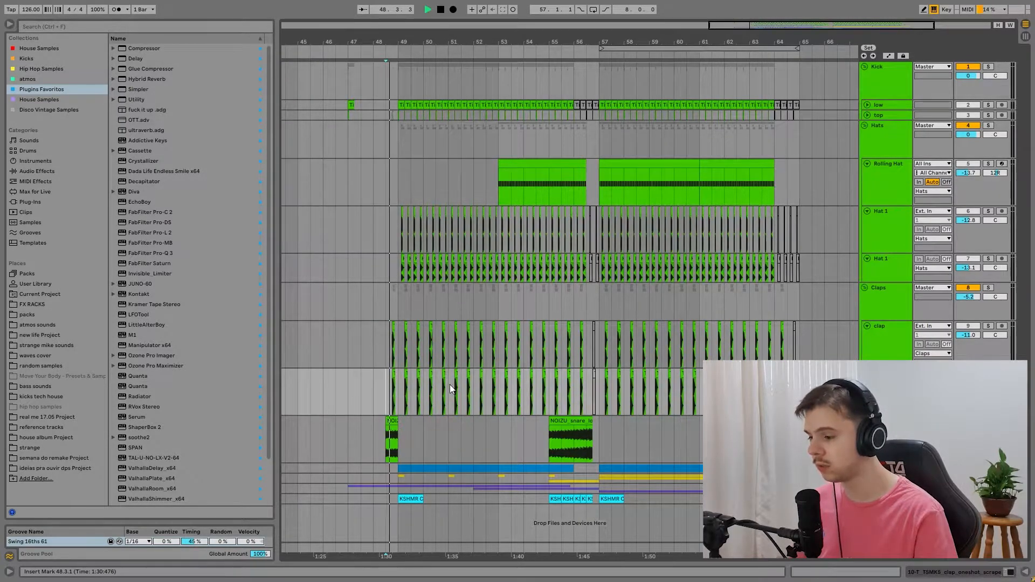
click(552, 441)
key(space)
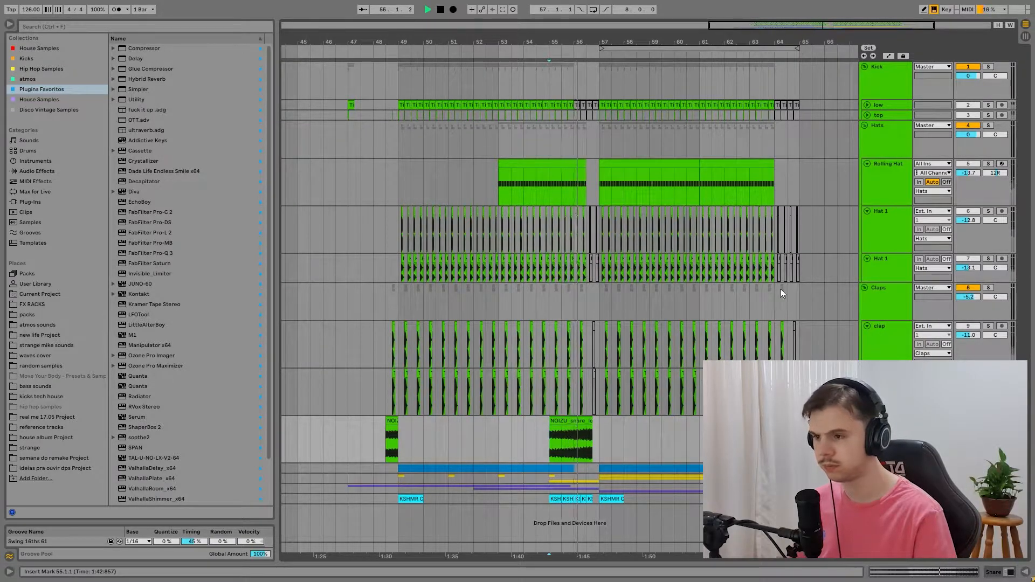
Step: Play the Kick, Hats and Claps groups soloed together from bar 55, and clear the solos
key(space)
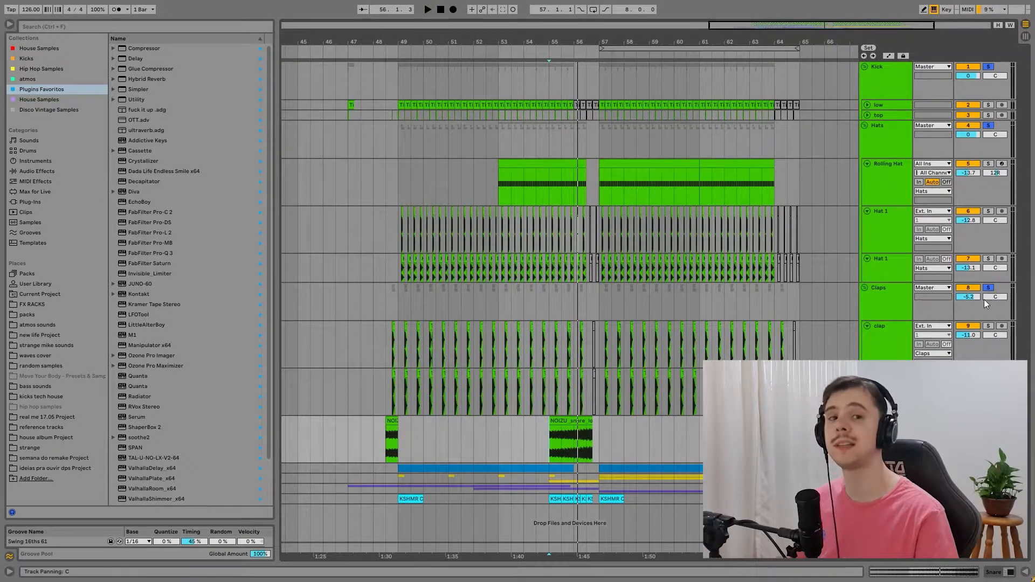
key(space)
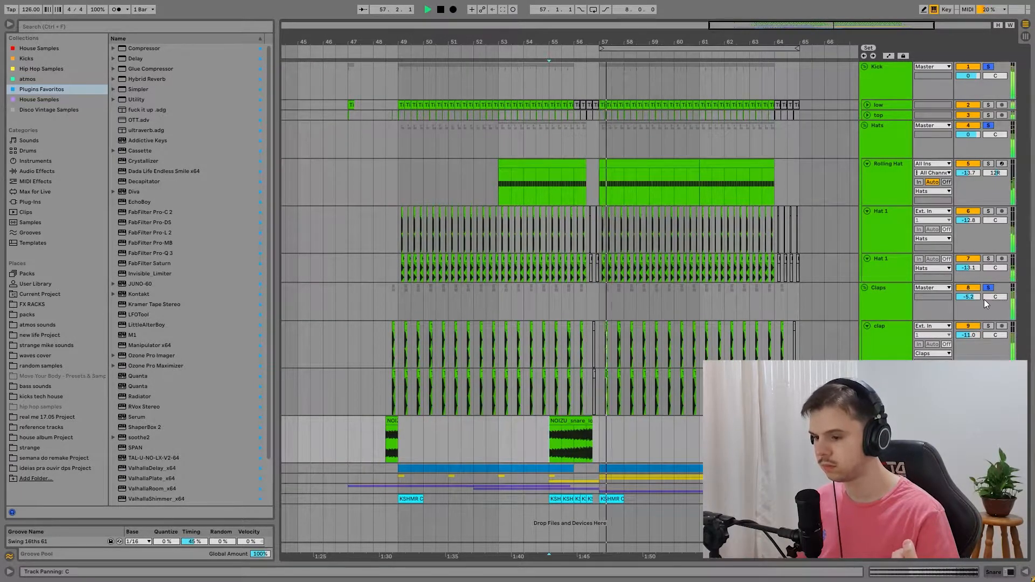
key(space)
click(988, 288)
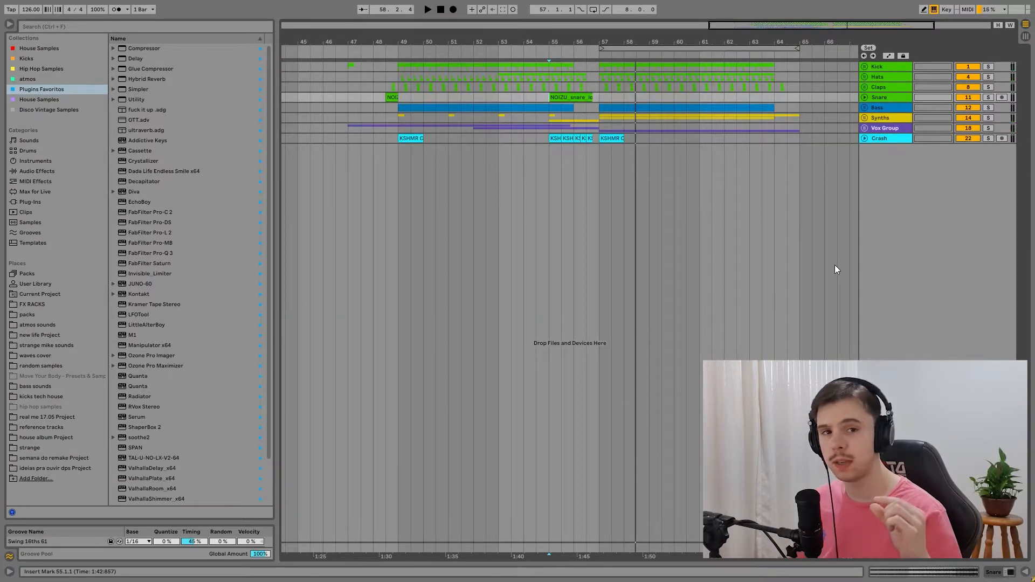
Step: Expand and solo the Bass group, play it, and open the Main Bass clip at bar 49
click(864, 108)
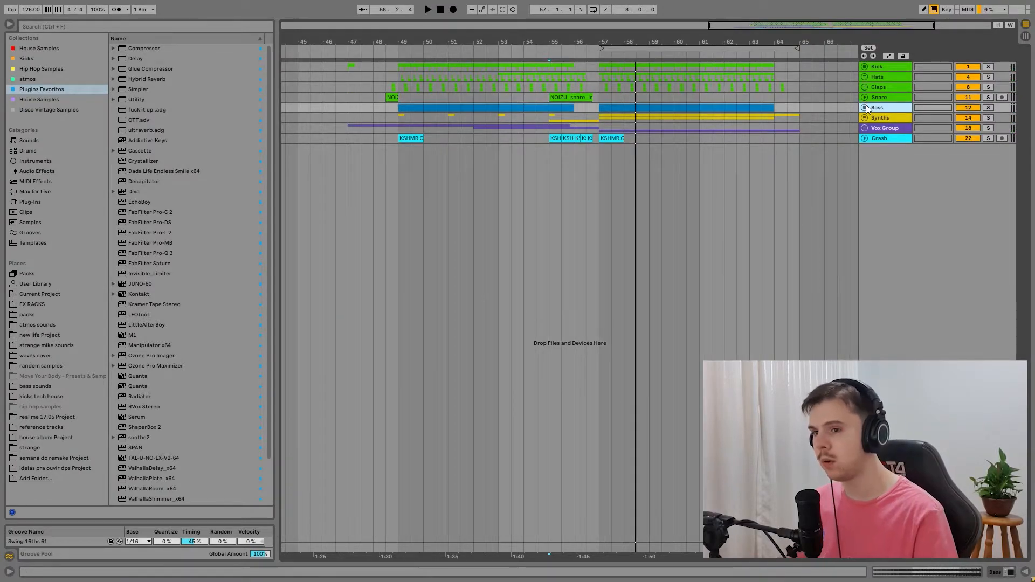
click(403, 129)
drag(762, 27, 758, 43)
click(991, 109)
key(space)
click(499, 148)
double_click(500, 148)
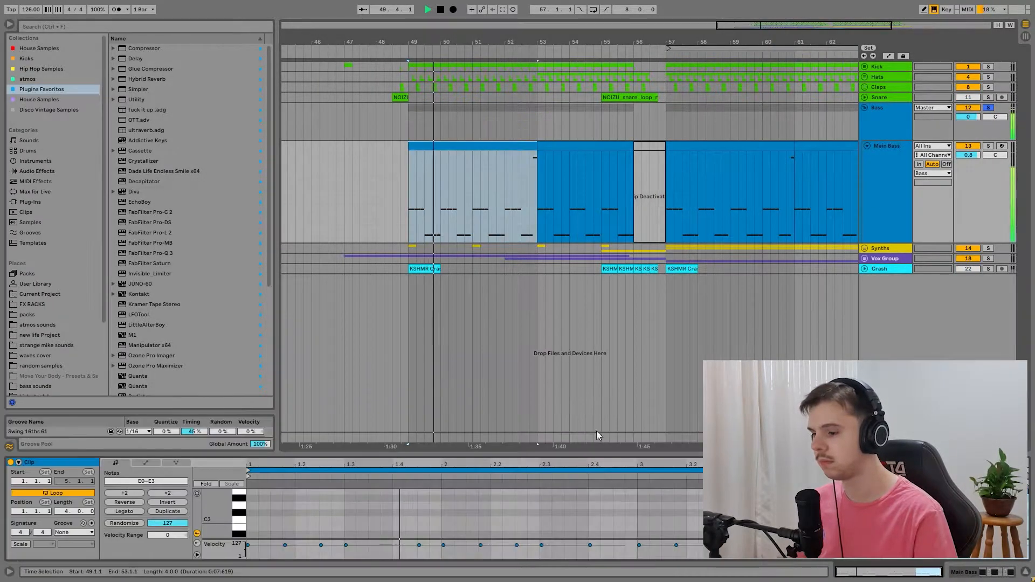
Step: Enlarge the Main Bass clip's note editor and examine its note pattern during playback
drag(619, 456, 603, 126)
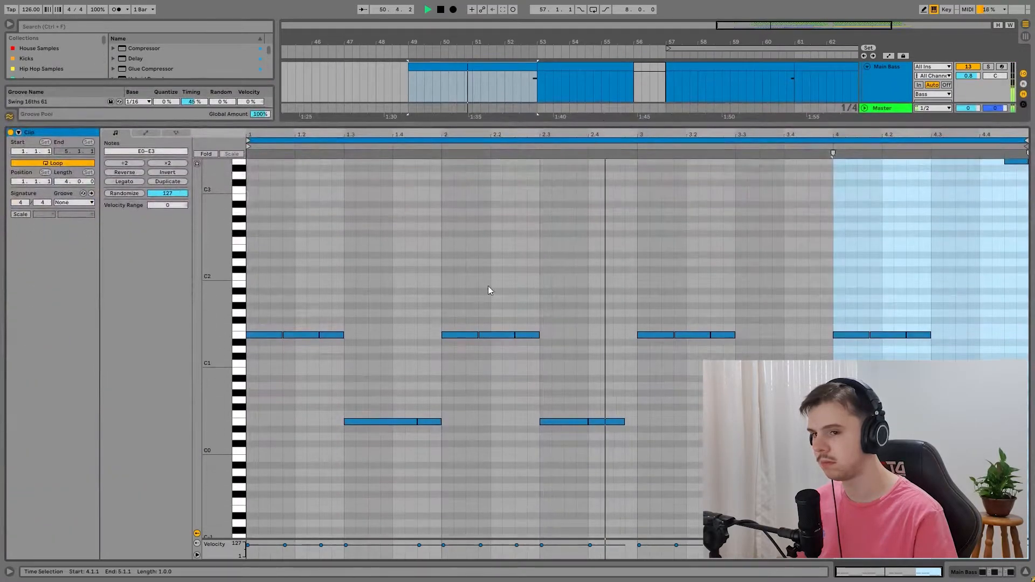
drag(217, 291, 208, 296)
click(631, 284)
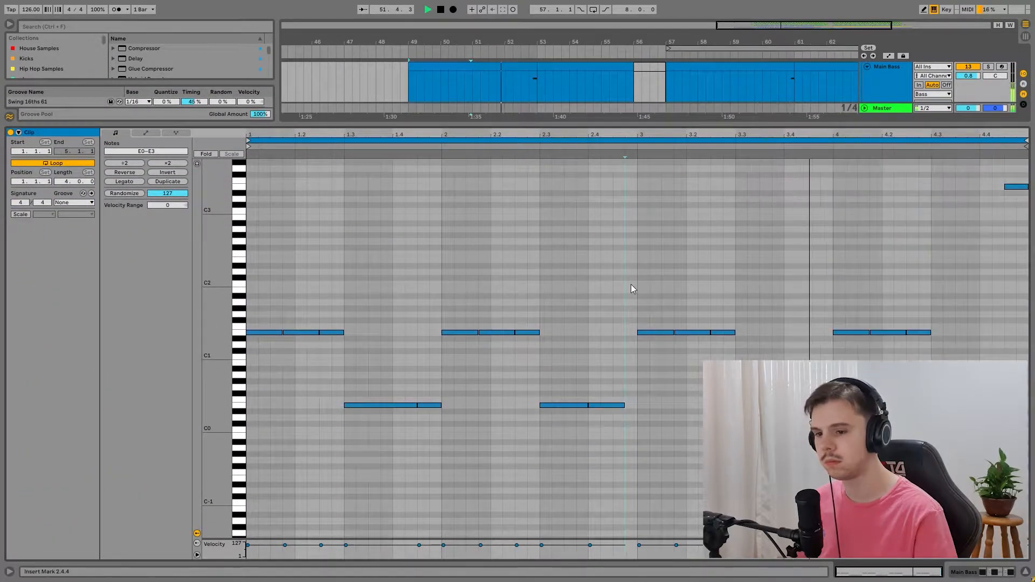
scroll(629, 289, down, 2)
key(space)
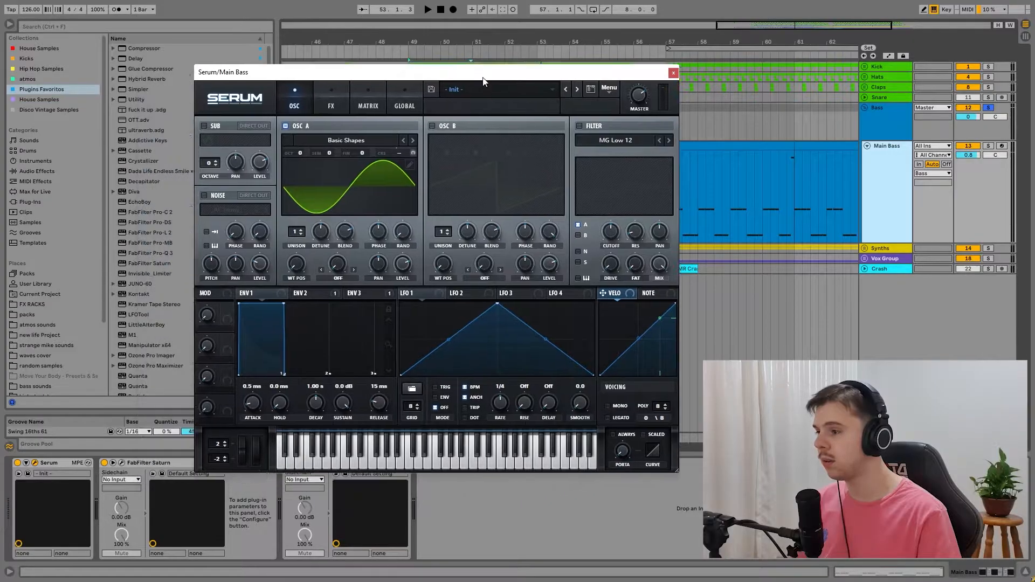
Step: In Serum on the soloed Main Bass track, play the bass and inspect envelope 2
drag(483, 81, 535, 57)
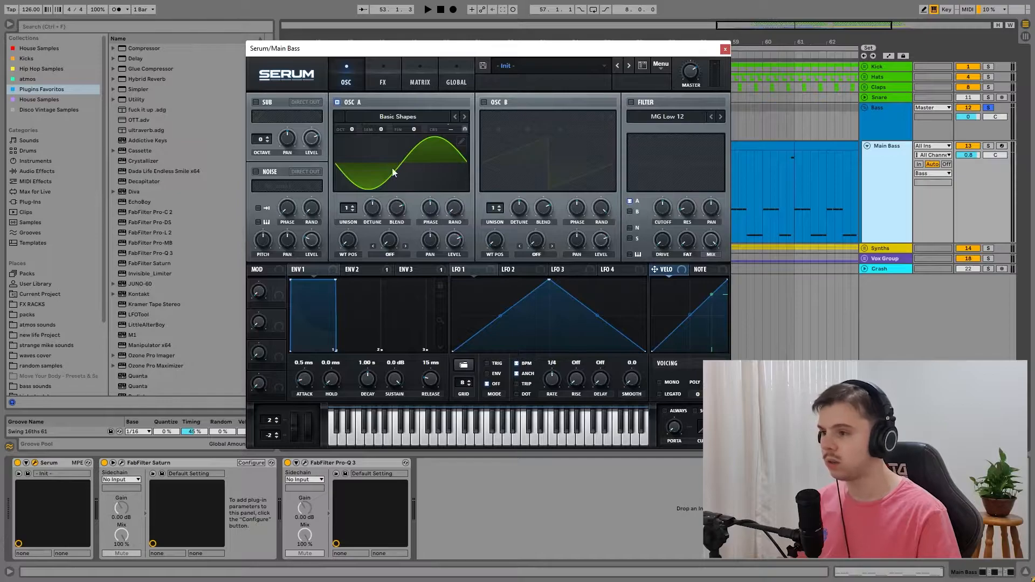
key(space)
click(988, 146)
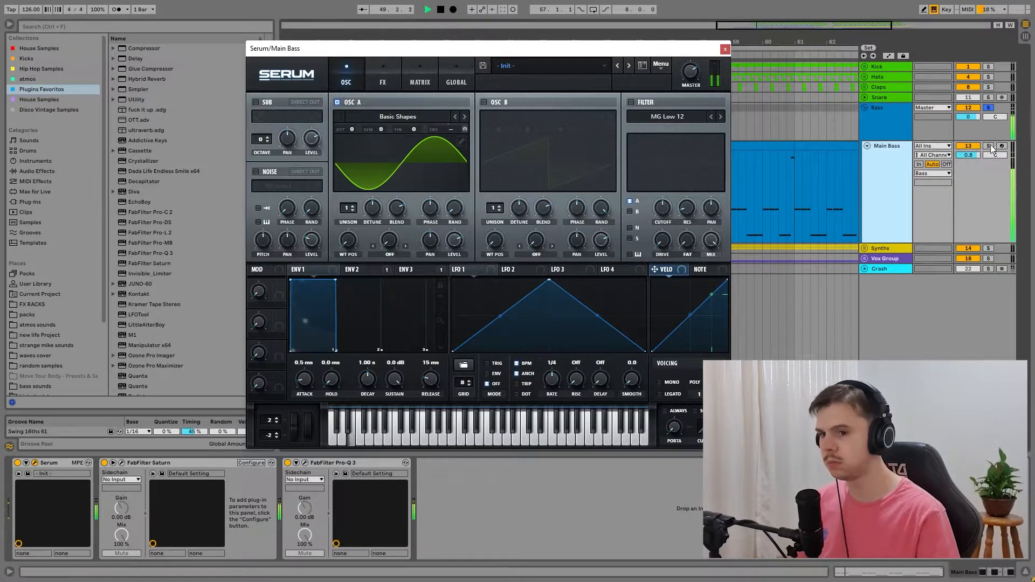
key(space)
click(378, 274)
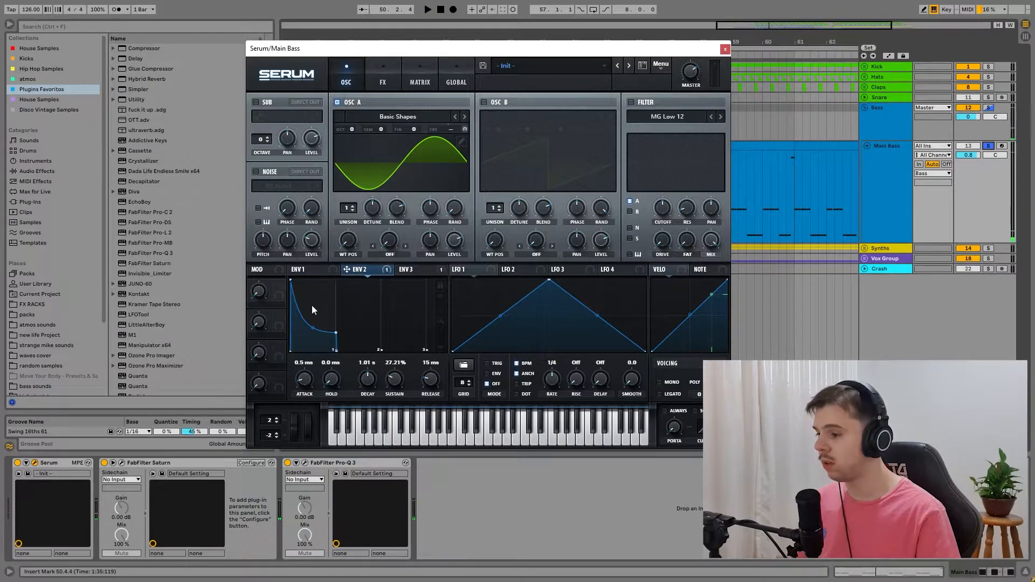
Step: Show Serum's effects and compare the bass with the MG Low 18 filter off and on
click(383, 76)
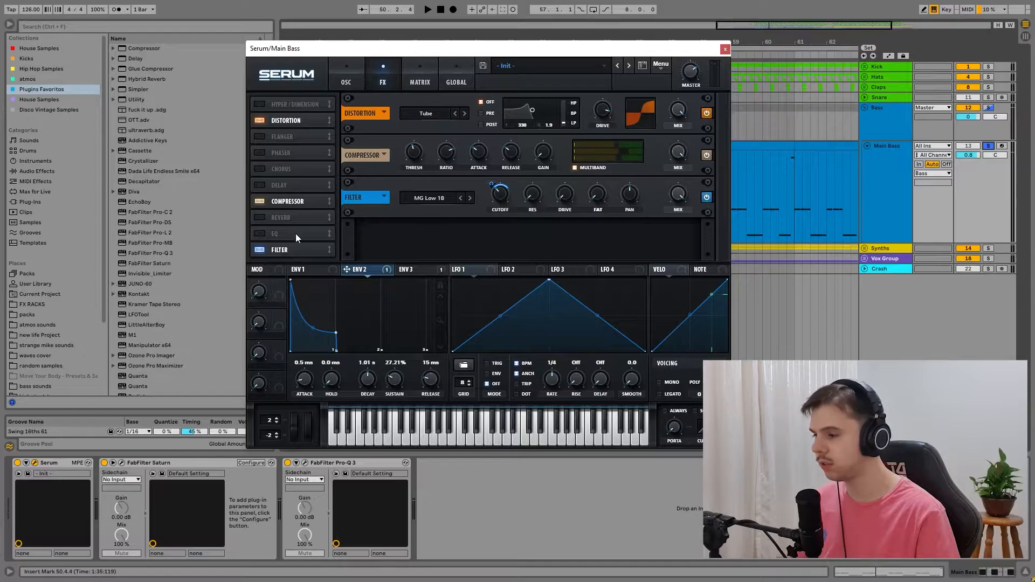
key(space)
click(262, 250)
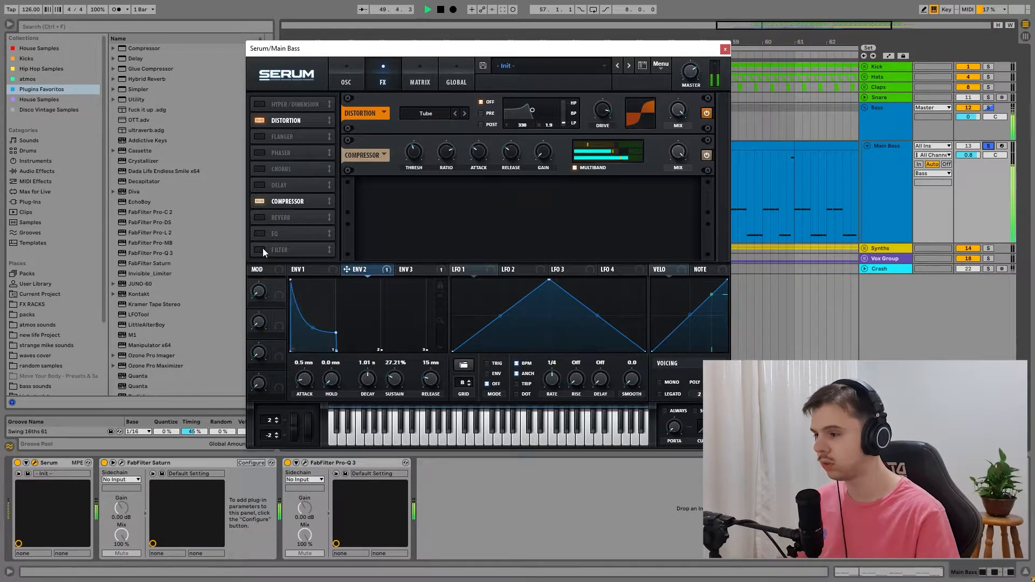
click(262, 250)
key(space)
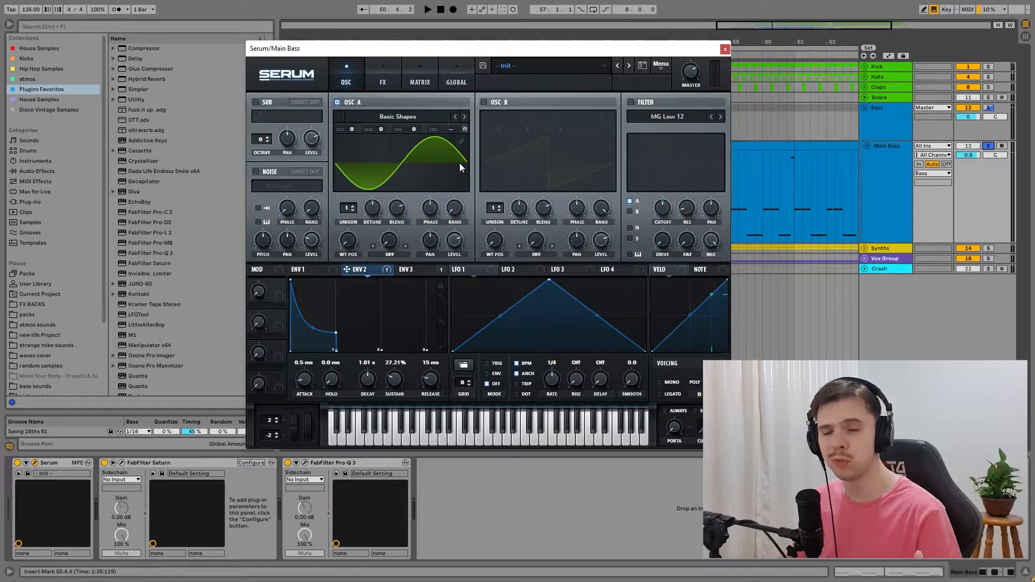
Step: Play the bass with Serum's compressor and distortion off, and turn the Tube distortion back on
mouse_move(460, 227)
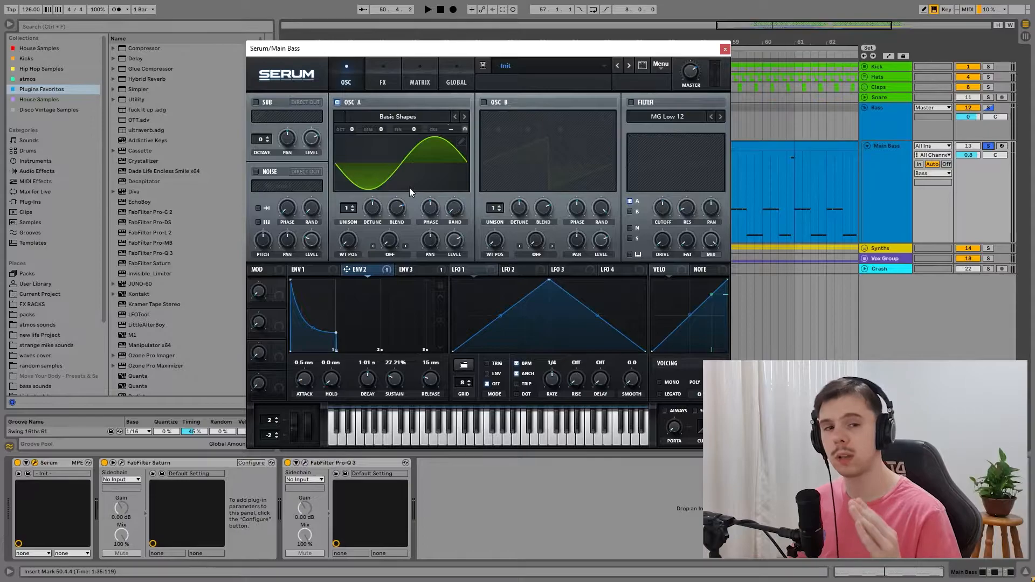
click(384, 69)
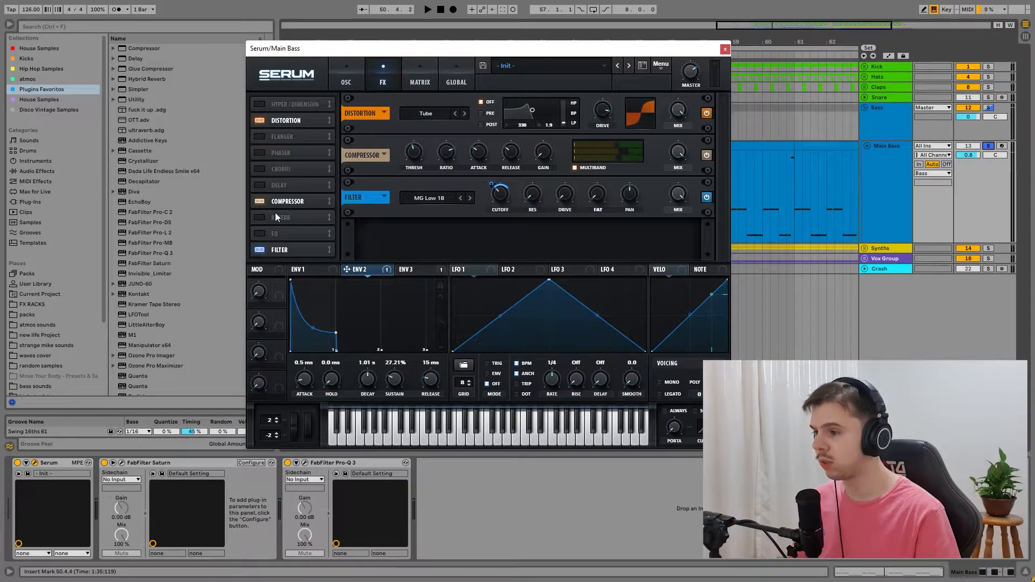
click(259, 201)
click(259, 121)
key(space)
key(space)
click(260, 119)
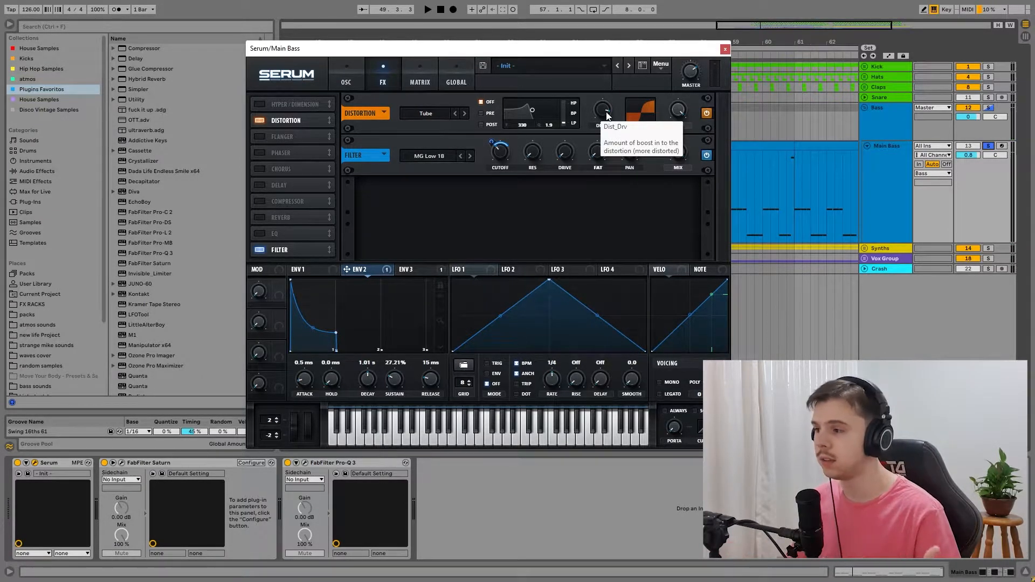
Step: Compare bass playback with Serum's Tube distortion bypassed and active
key(space)
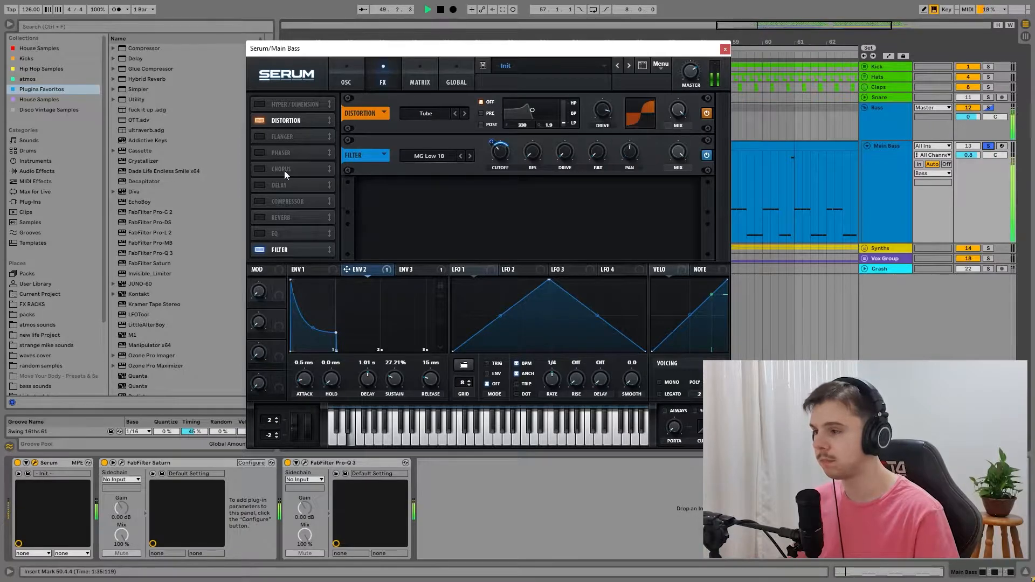
click(260, 120)
click(259, 120)
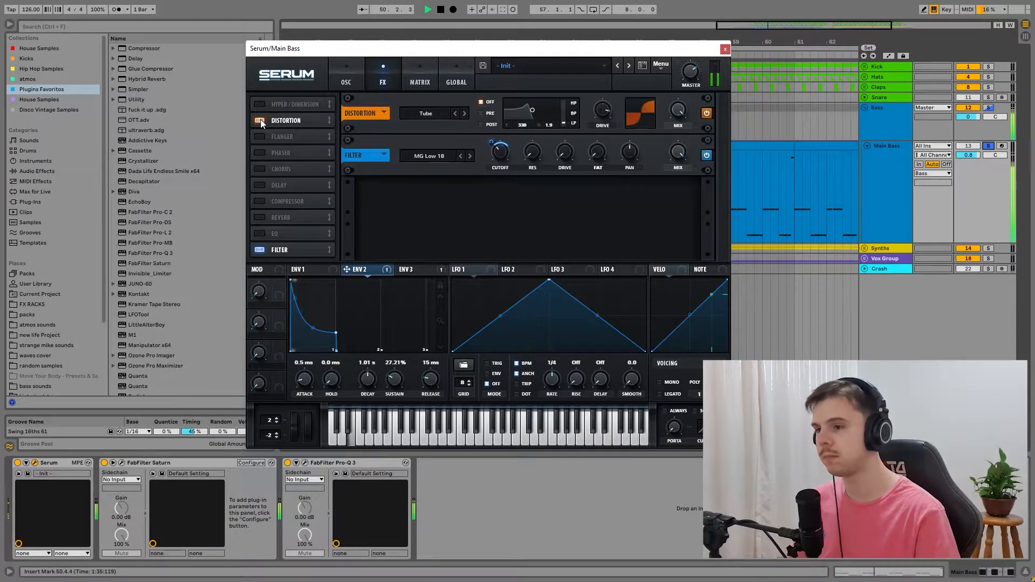
key(space)
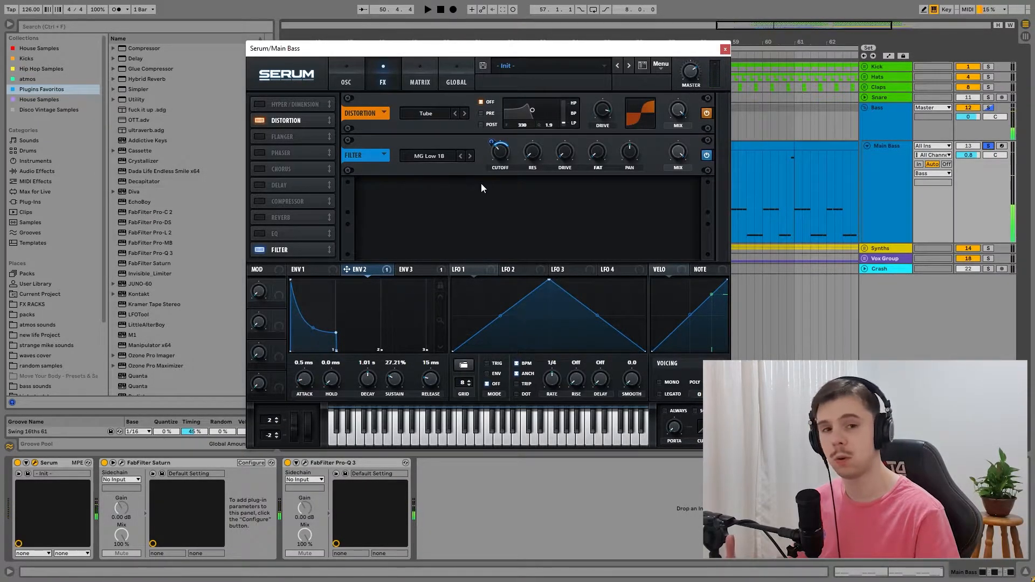
Step: Re-enable Serum's multiband compressor and play the bass
click(260, 201)
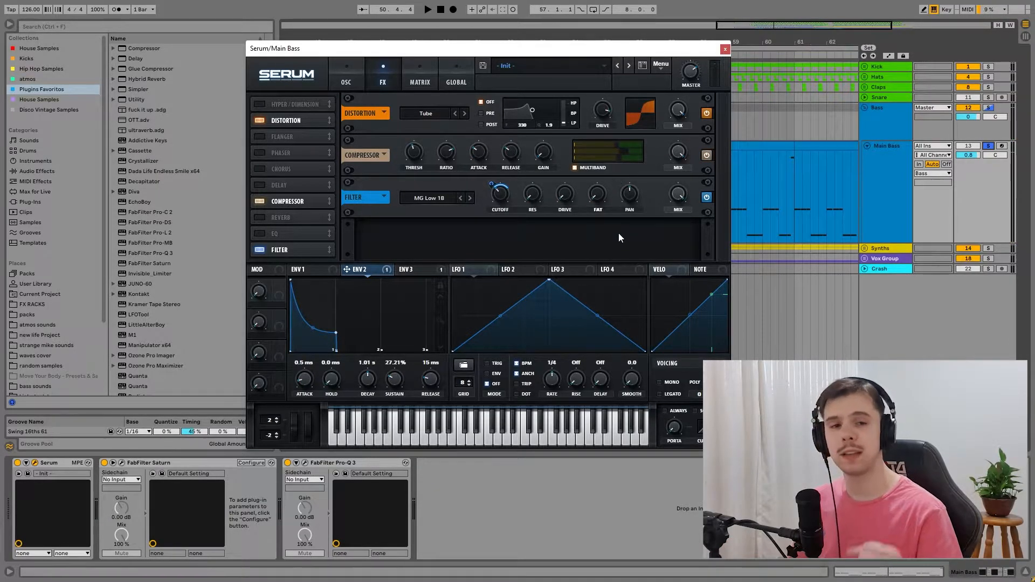
key(space)
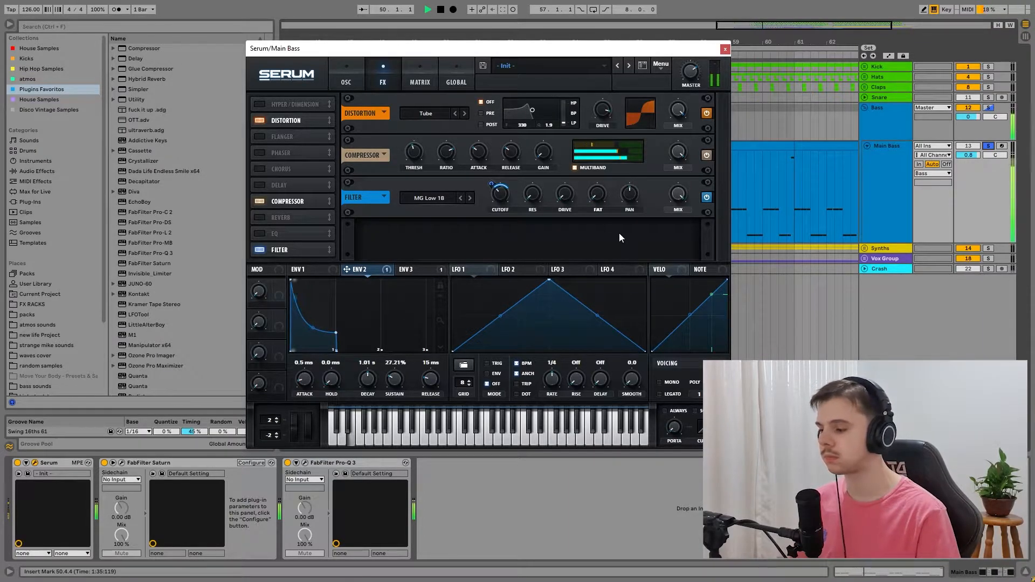
key(space)
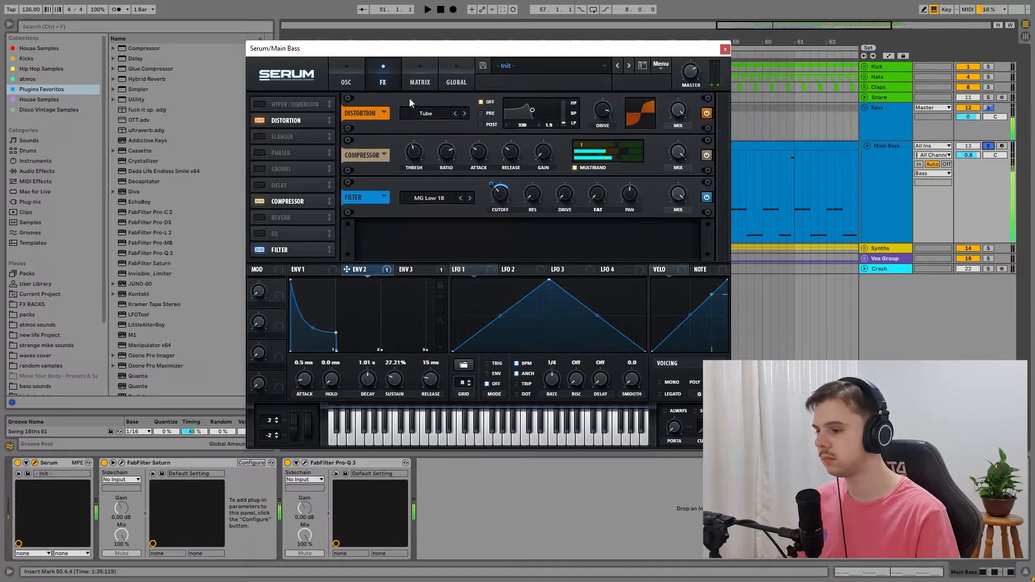
Step: Show envelope 3 alongside Serum's oscillators and play the bass while checking the envelope's decay
click(413, 269)
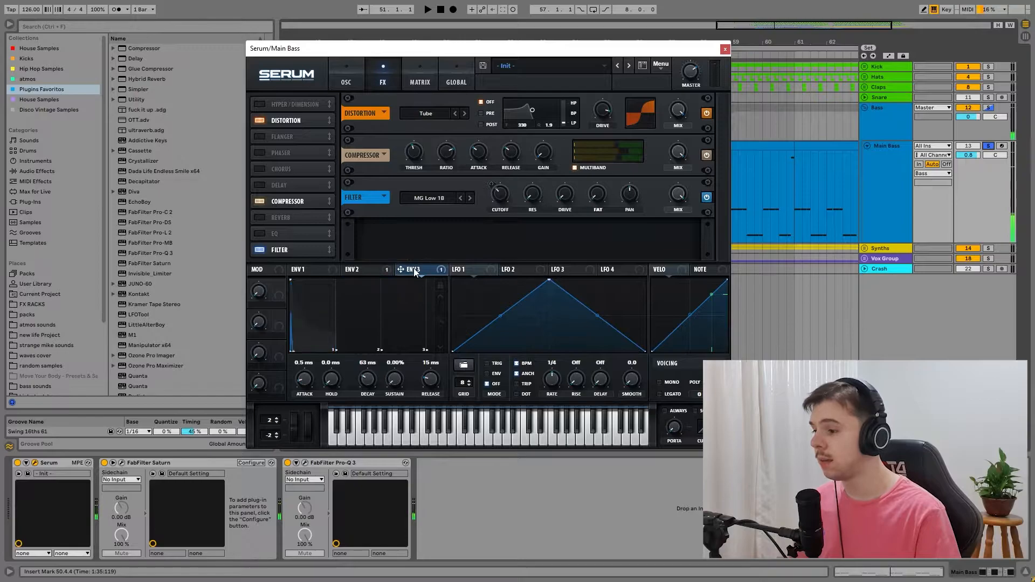
click(346, 82)
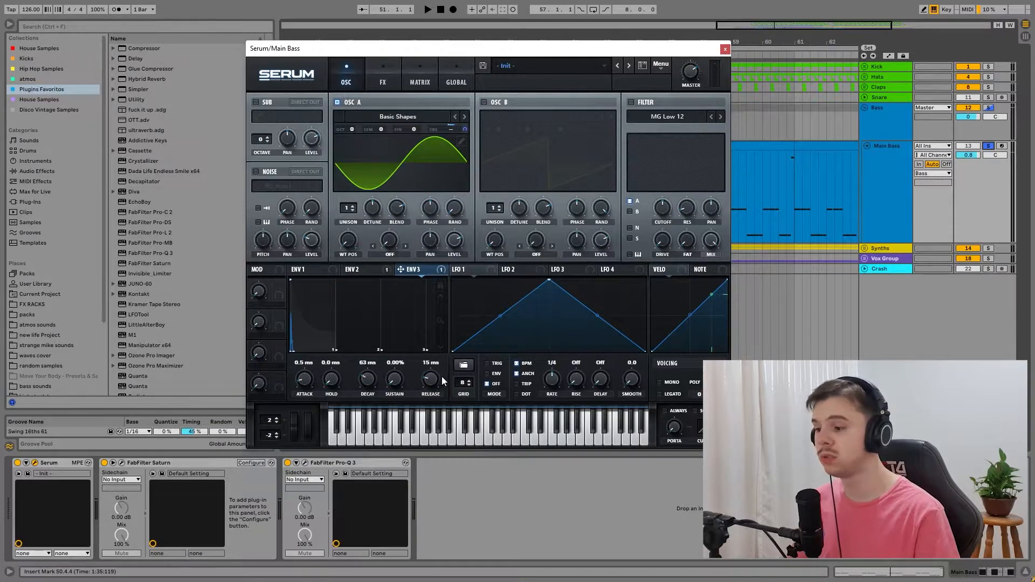
key(space)
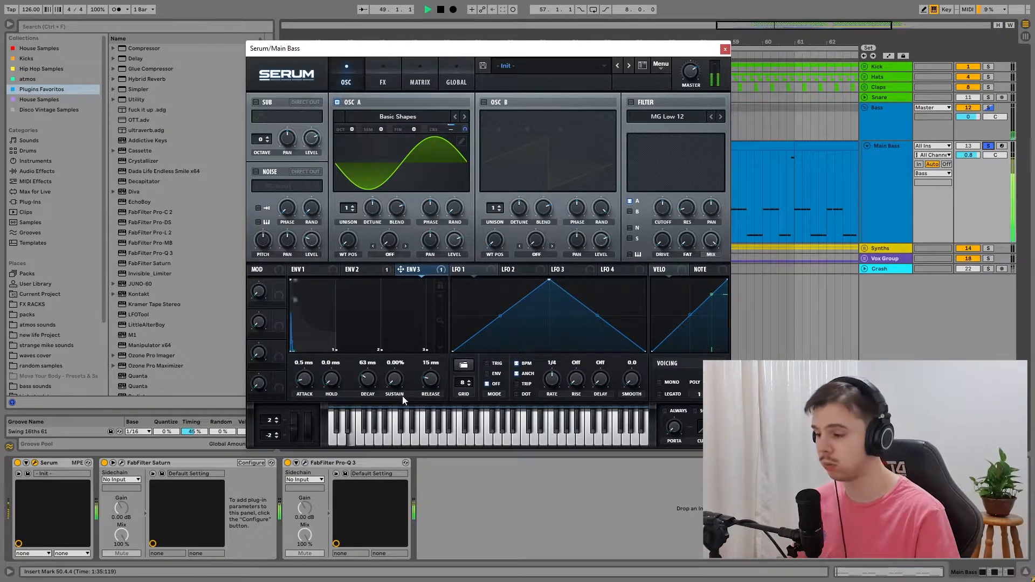
mouse_move(370, 388)
mouse_down()
mouse_move(377, 364)
mouse_move(365, 392)
mouse_up()
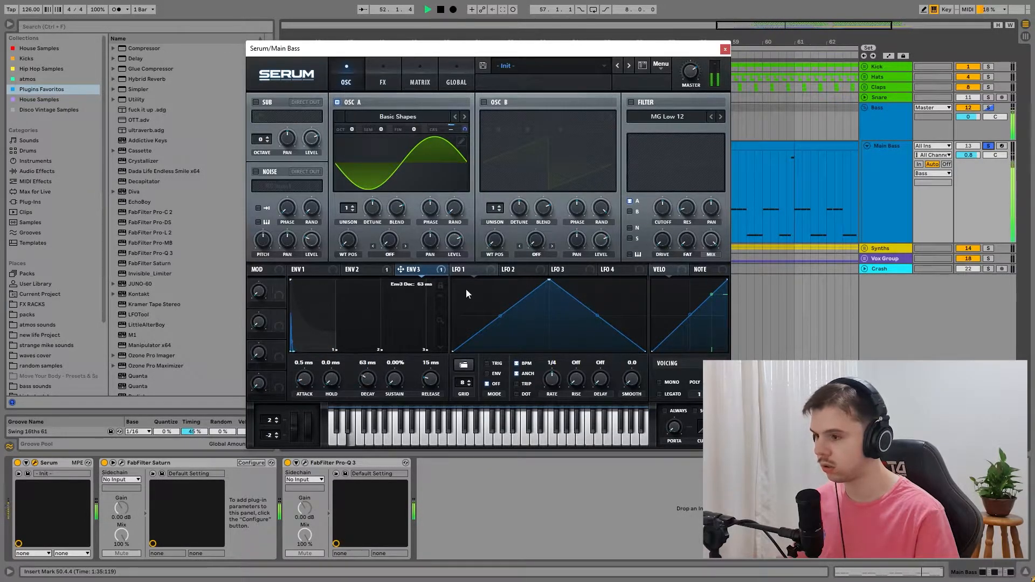
key(space)
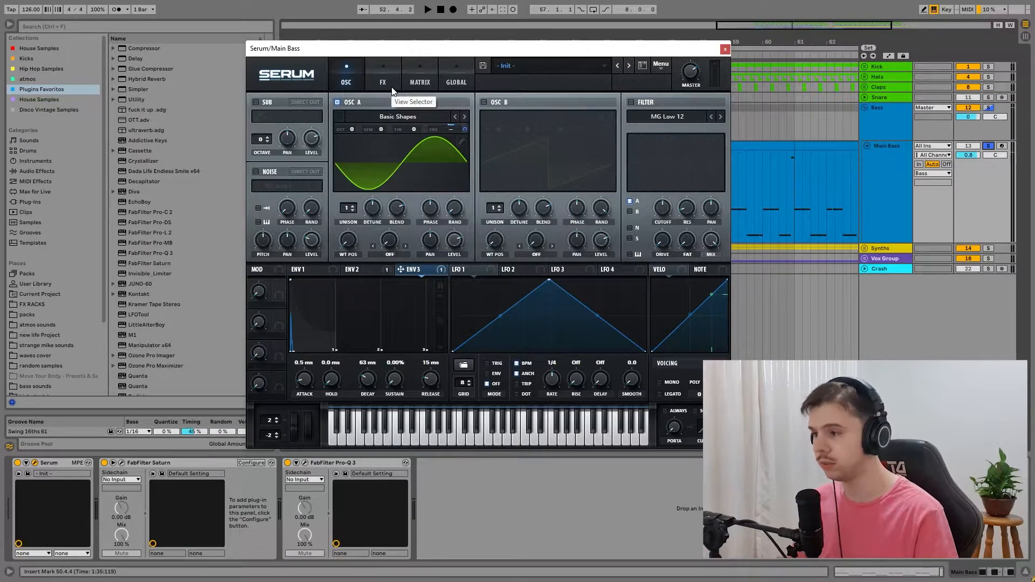
Step: Bypass FabFilter Saturn and Pro-Q 3 on Main Bass, then re-enable Saturn and open its window
click(392, 88)
click(119, 464)
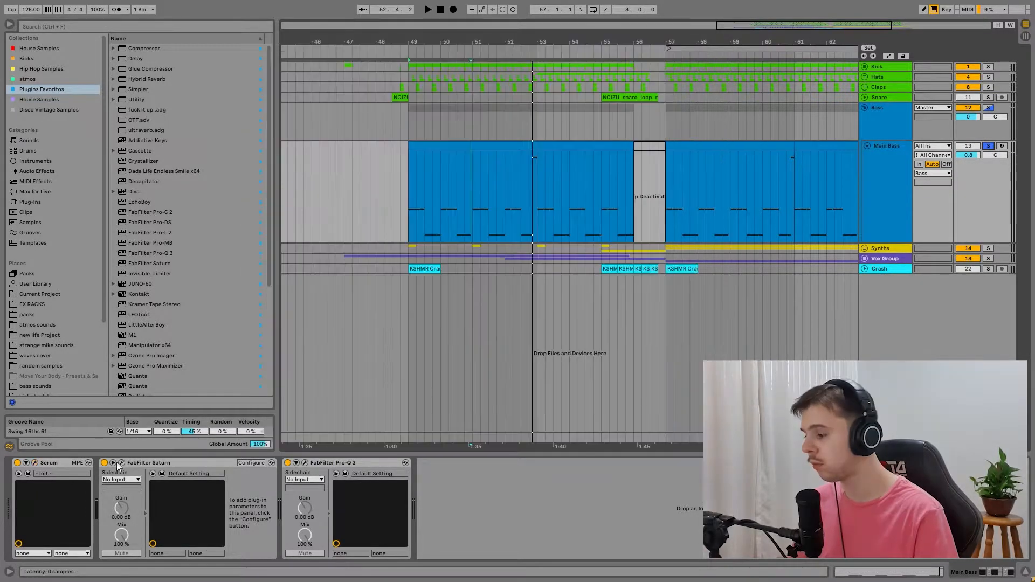
click(104, 463)
click(288, 463)
click(105, 463)
click(122, 463)
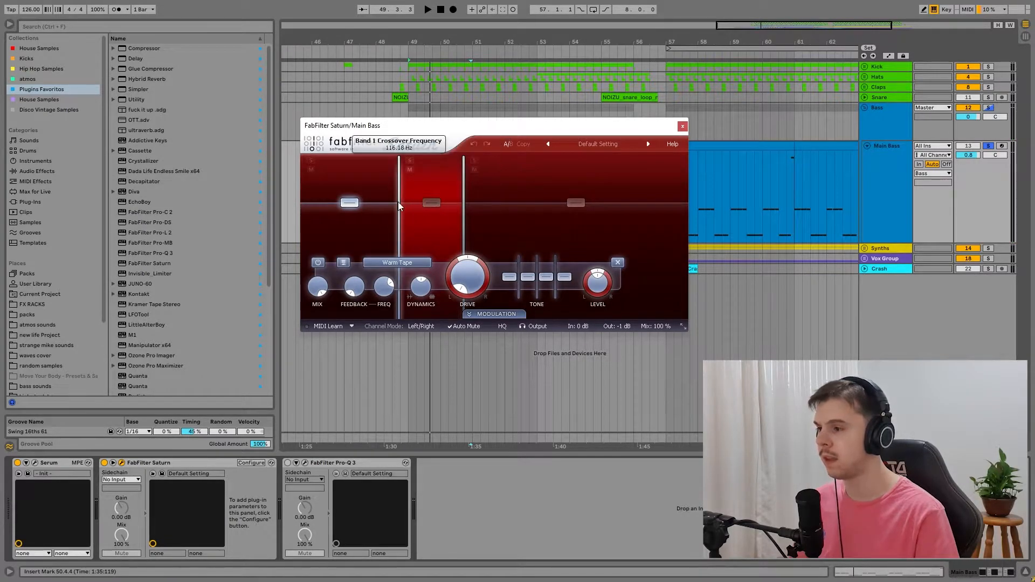
Step: Inspect Saturn's bands 2 and 1, comparing the bass with the effect bypassed and active
click(432, 202)
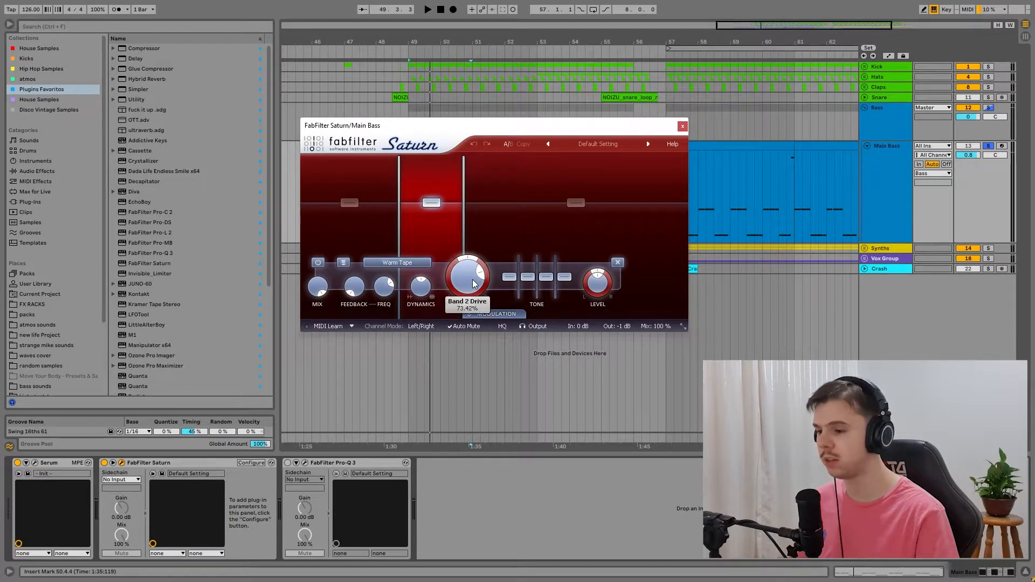
mouse_move(469, 281)
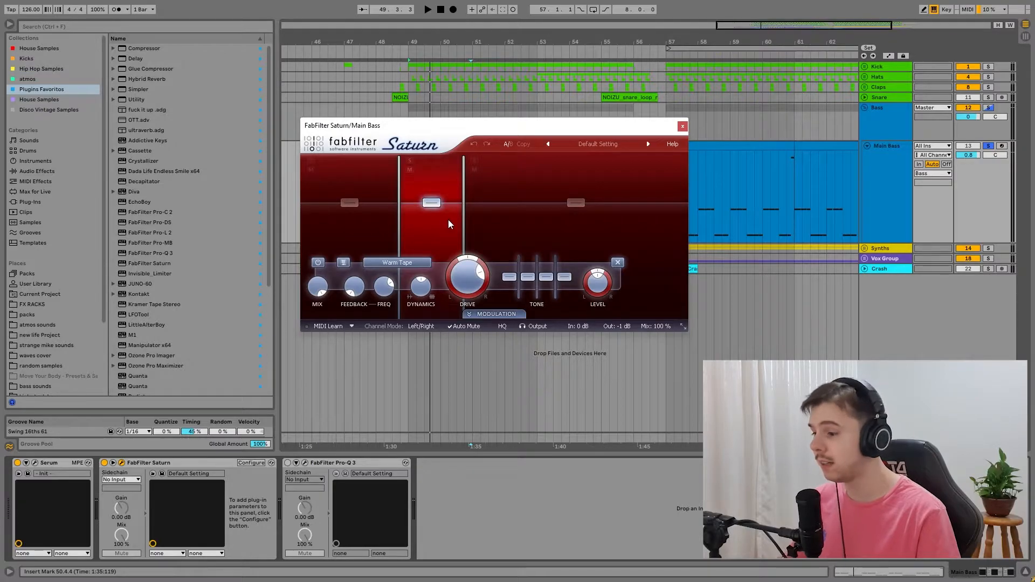
key(space)
click(104, 462)
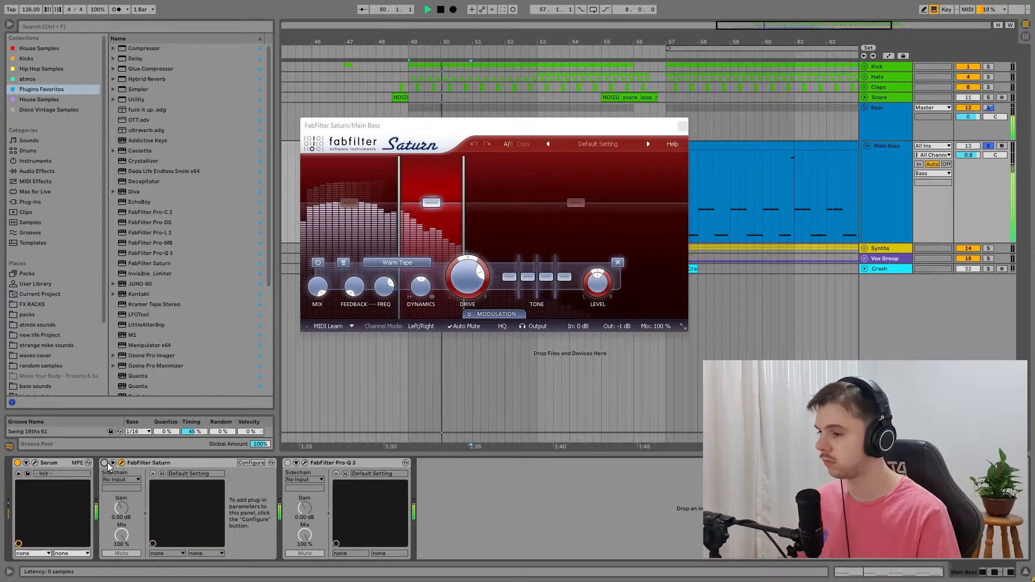
click(104, 463)
key(space)
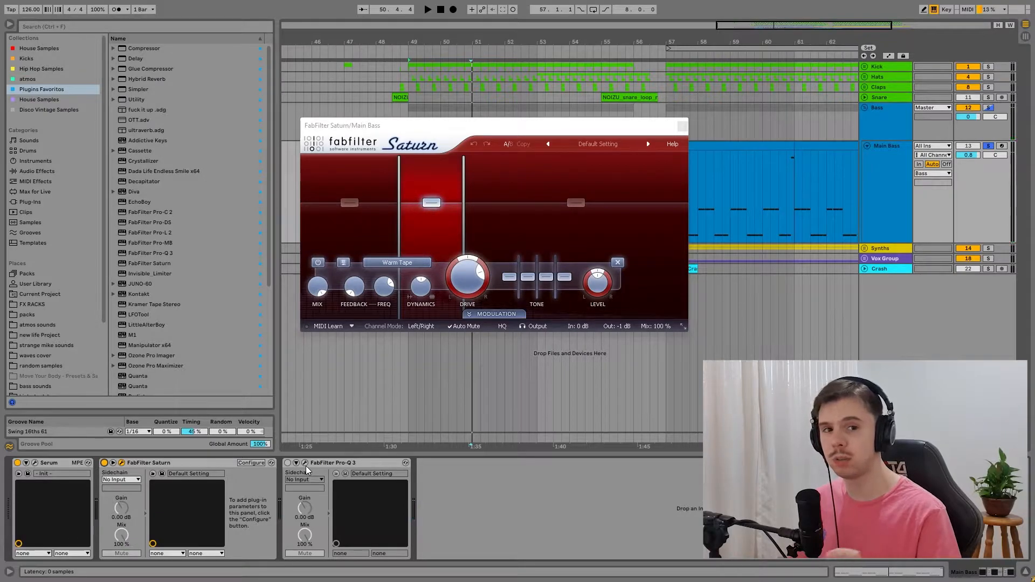
click(347, 206)
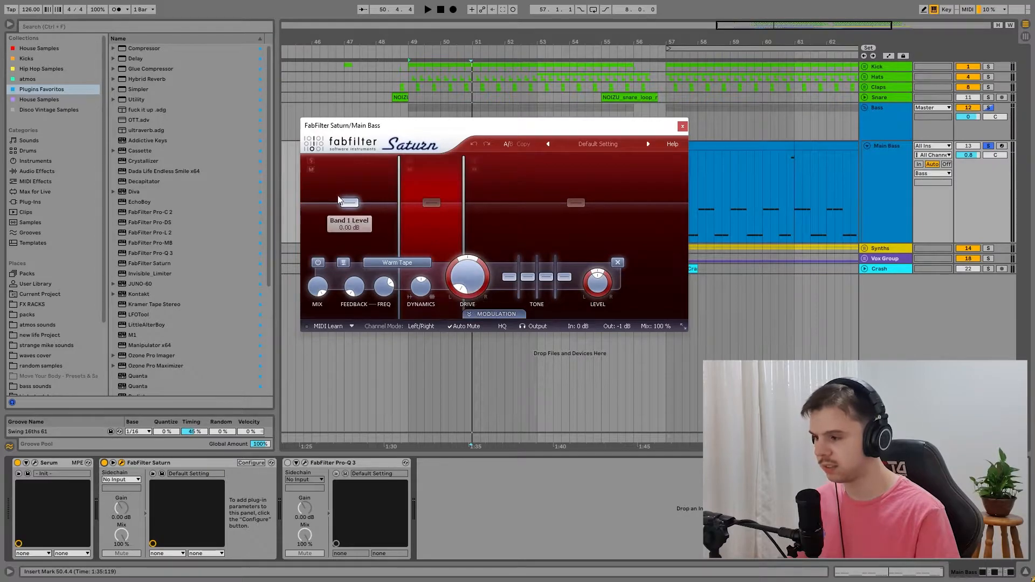
Step: Open the Main Bass's FabFilter Pro-Q 3 and play the bass, comparing it with the EQ bypassed and active
click(428, 203)
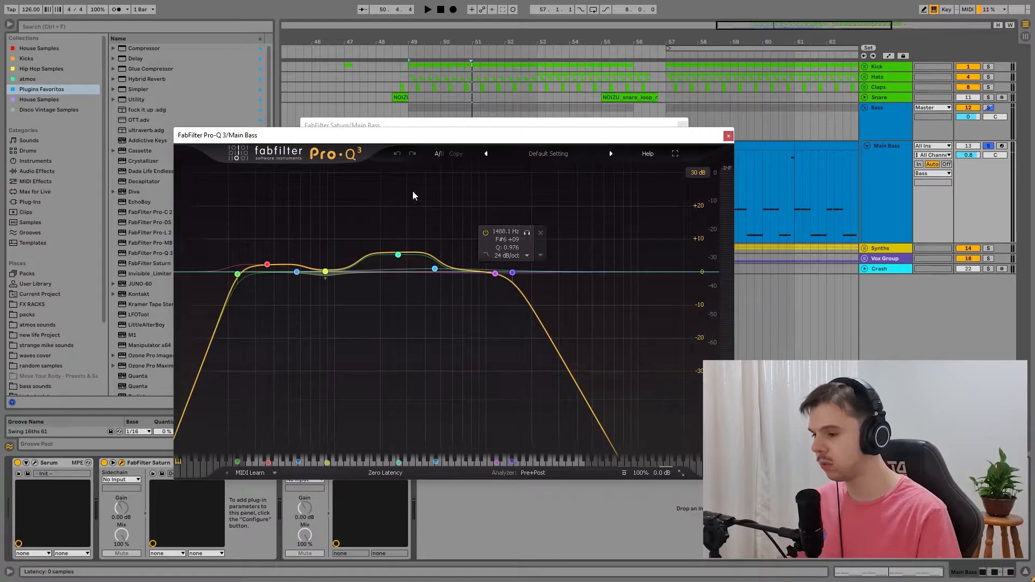
drag(539, 129, 529, 106)
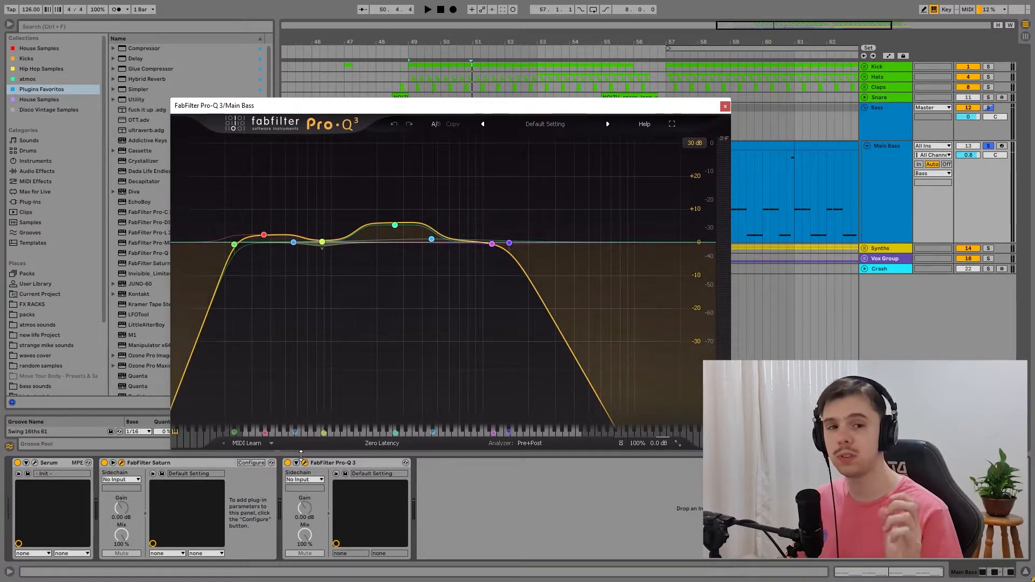
key(space)
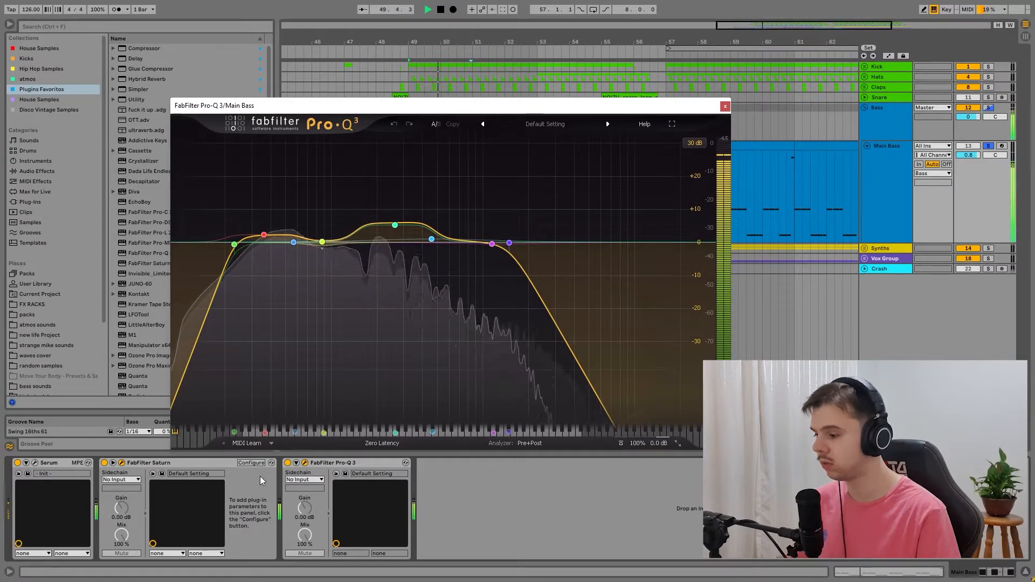
click(287, 463)
click(287, 463)
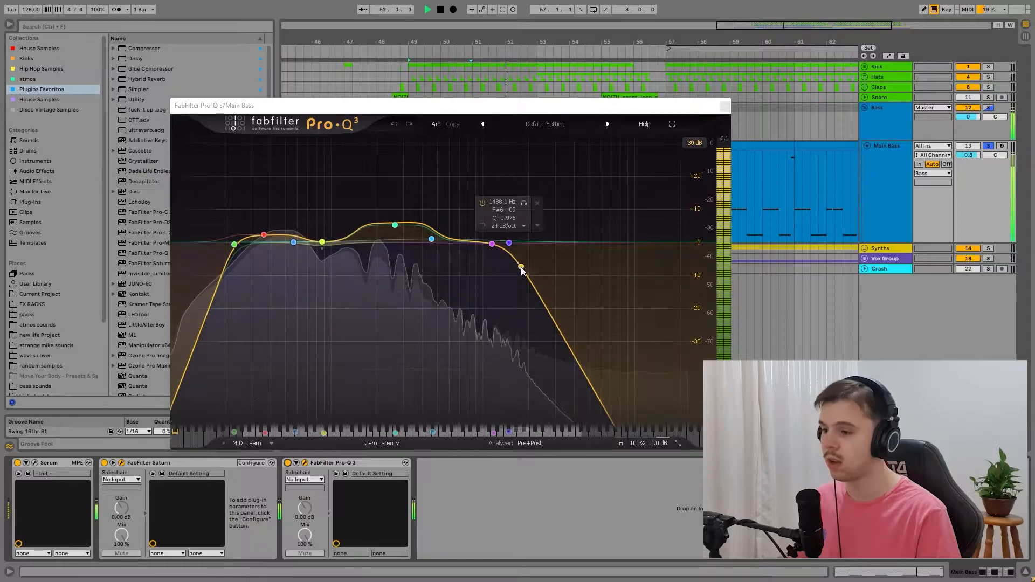
key(space)
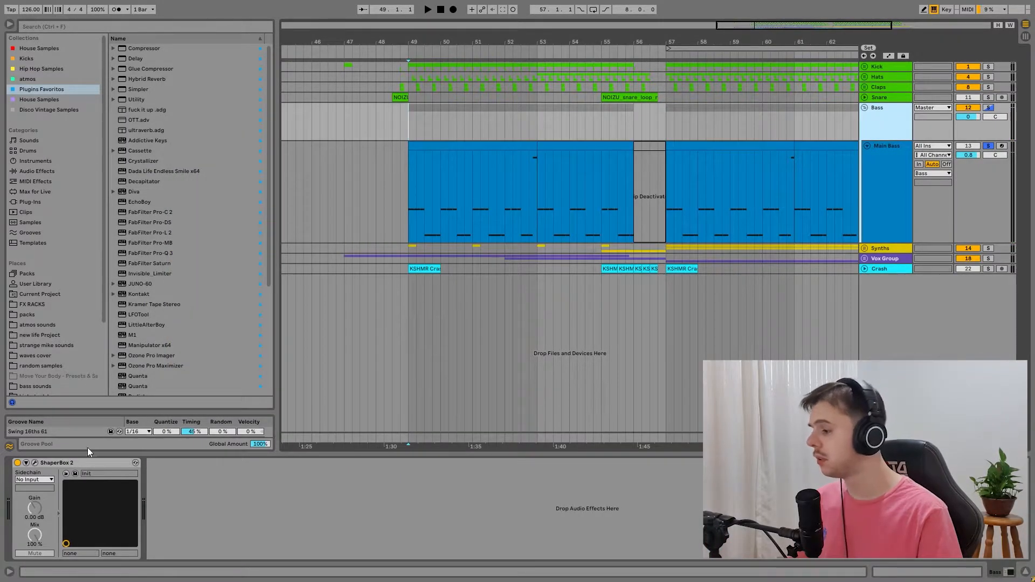
Step: Inspect the ShaperBox 2 volume curve on the Bass group, comparing playback with the effect bypassed and active, and close its window
click(34, 462)
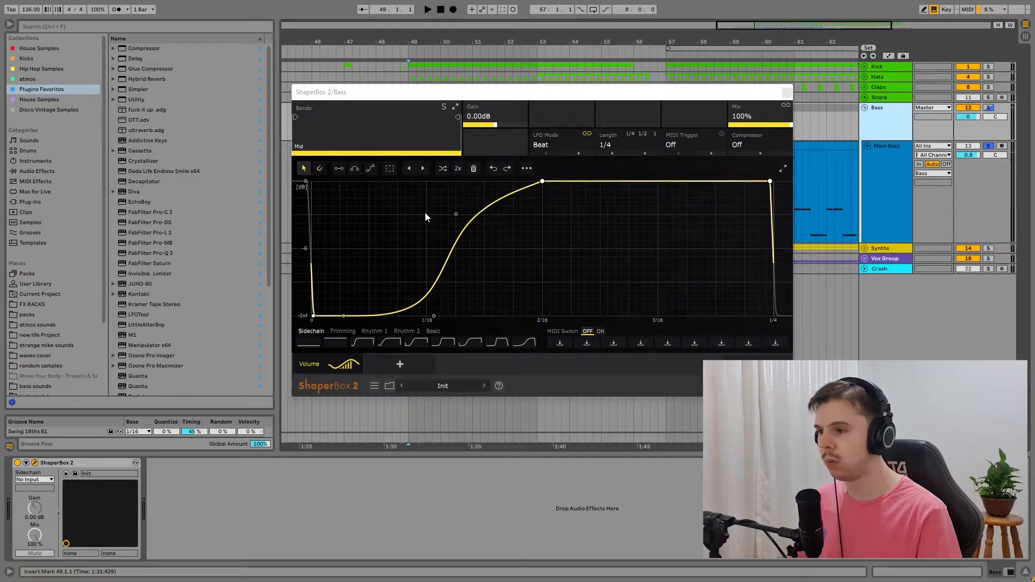
key(space)
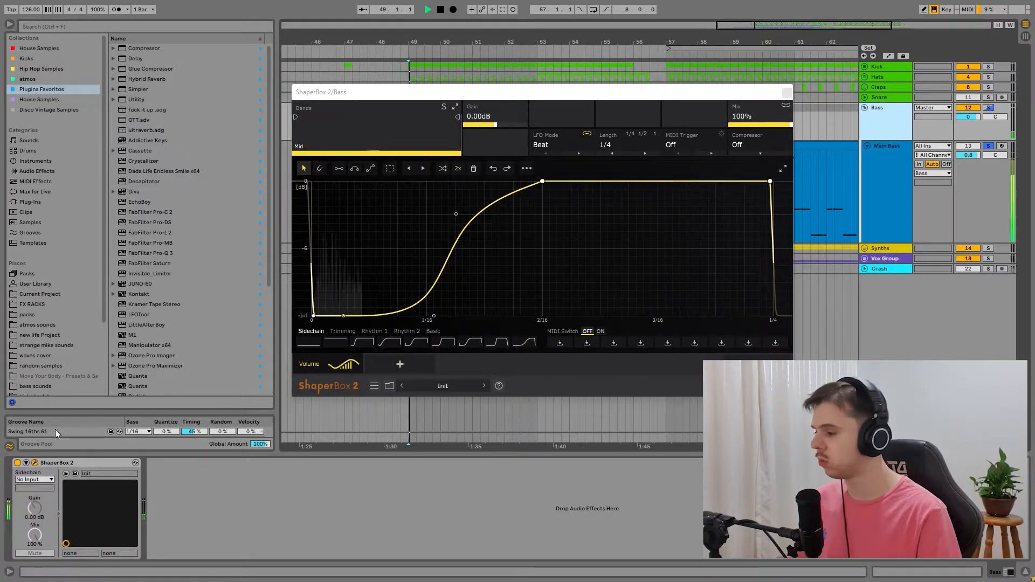
click(17, 463)
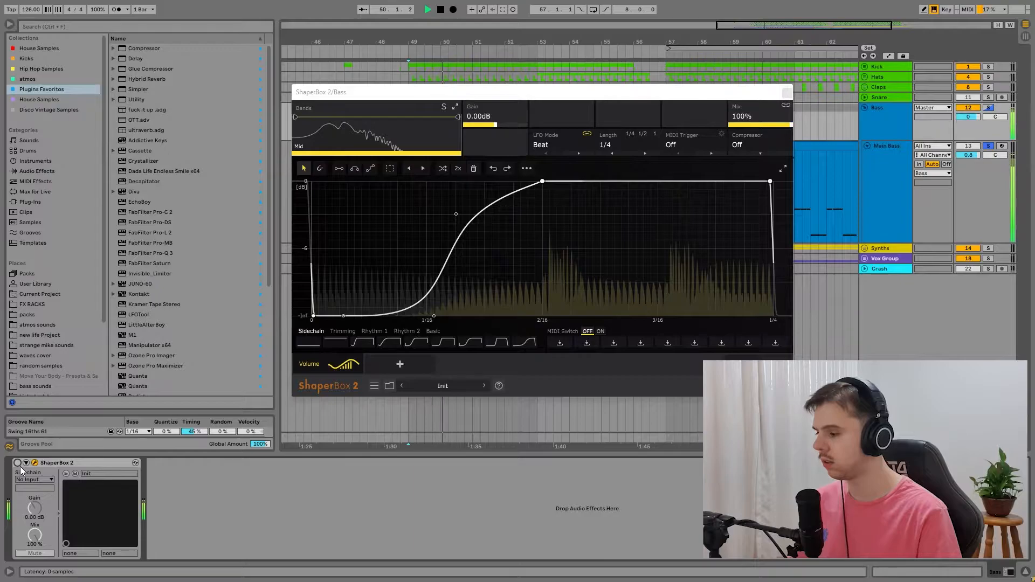
click(18, 464)
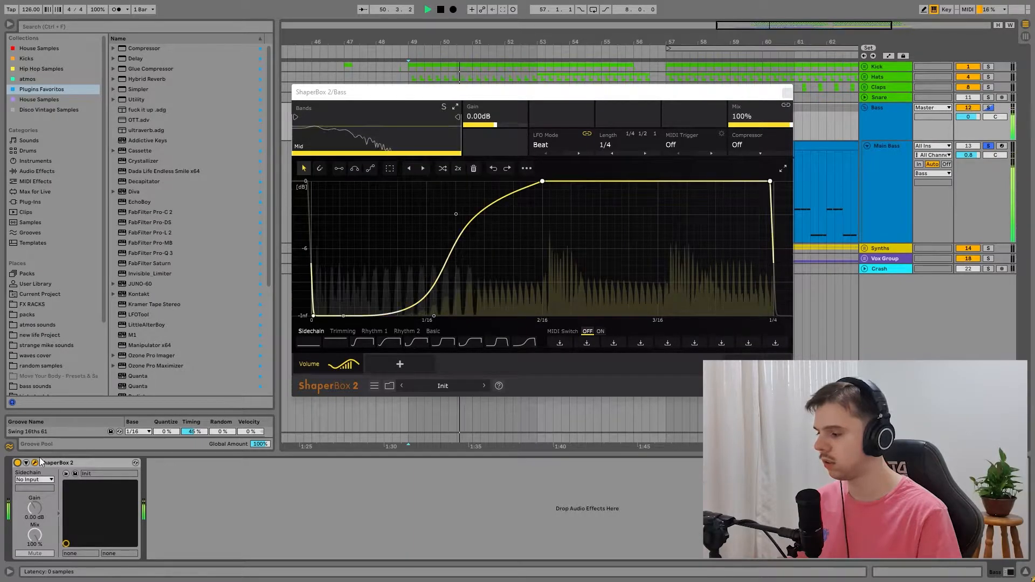
click(787, 93)
key(space)
Step: Open the notes of the Main Bass clip at bar 49 and loop the clip's four bars
double_click(510, 145)
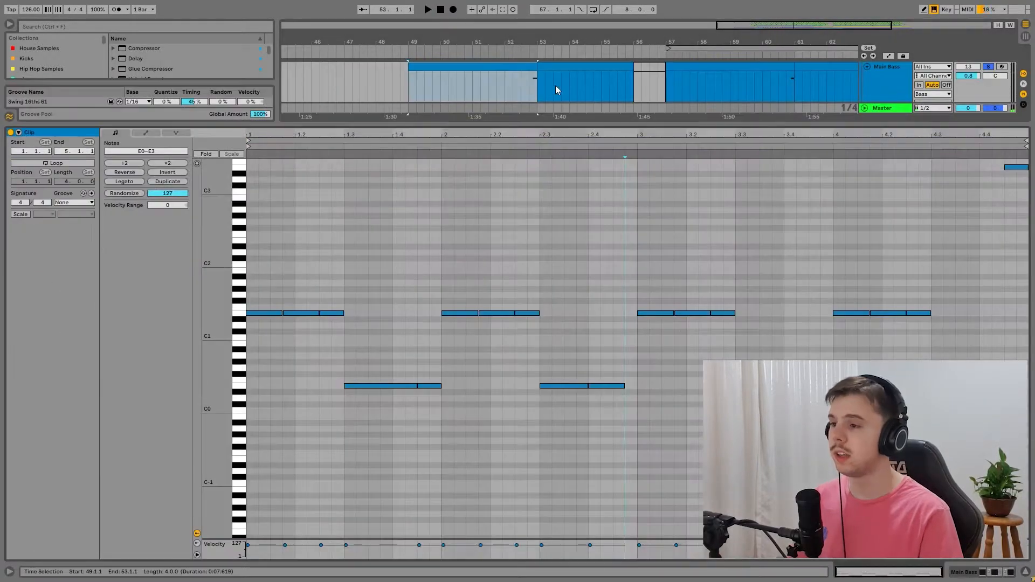
click(524, 65)
key(ctrl+l)
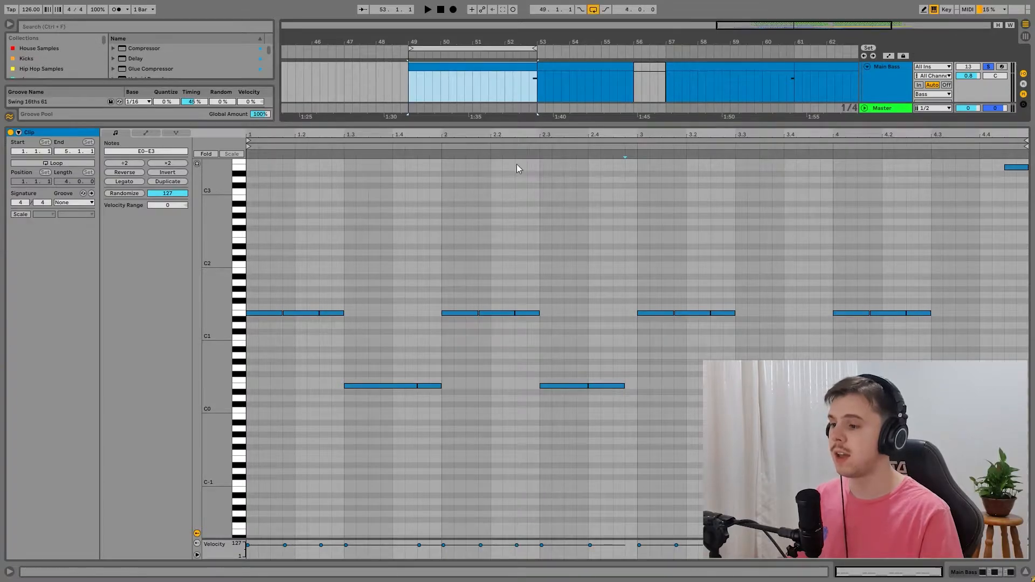
Step: Zoom in on the bass clip's notes and play the loop to examine the E0 and E1 pattern
scroll(447, 337, up, 3)
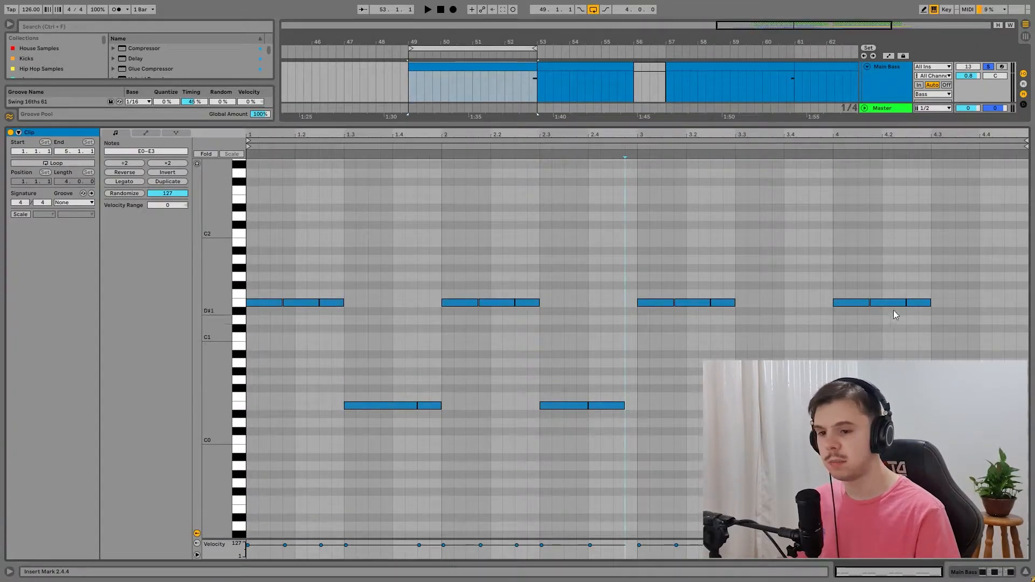
scroll(905, 316, up, 2)
scroll(549, 386, up, 6)
key(space)
scroll(615, 356, down, 3)
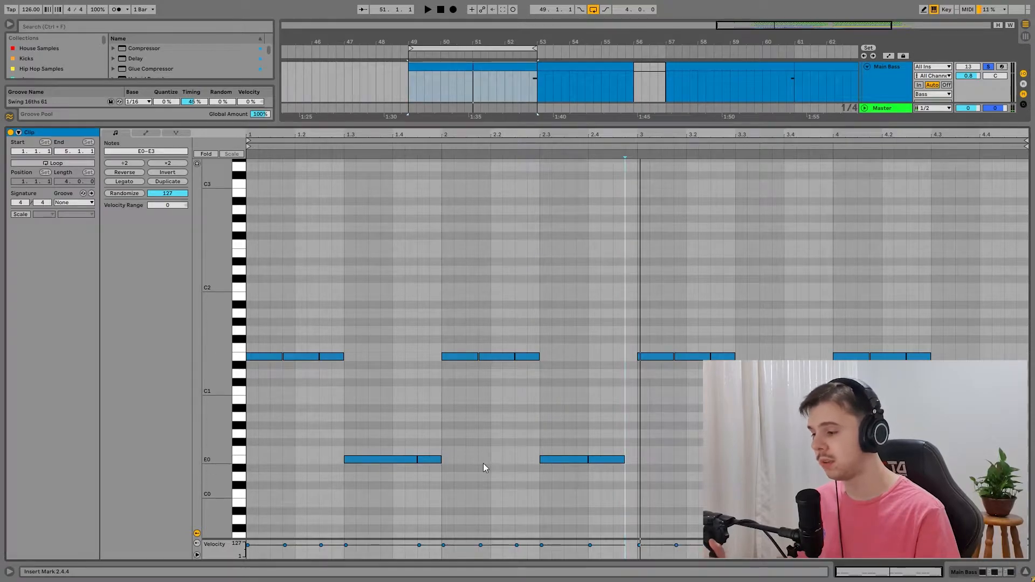
Step: Audition the bass with its E1 notes transposed down one octave to E0, and return the notes to E1
drag(942, 365, 240, 331)
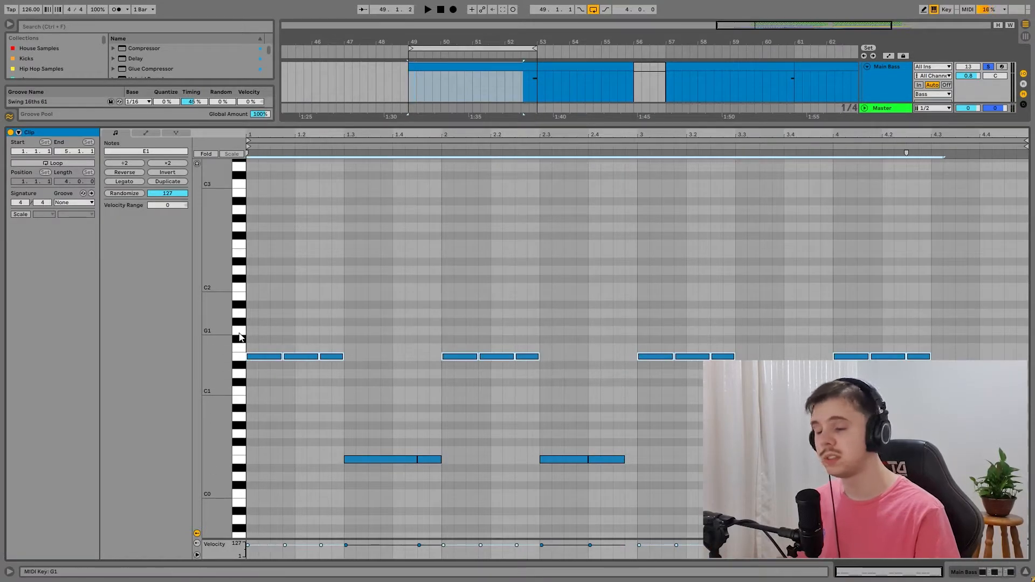
key(shift+Down)
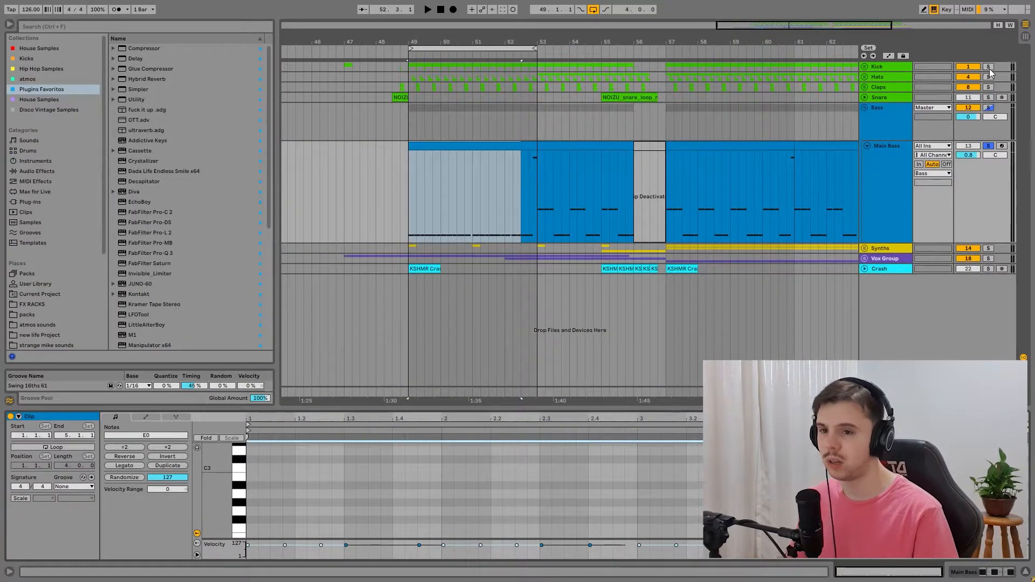
key(space)
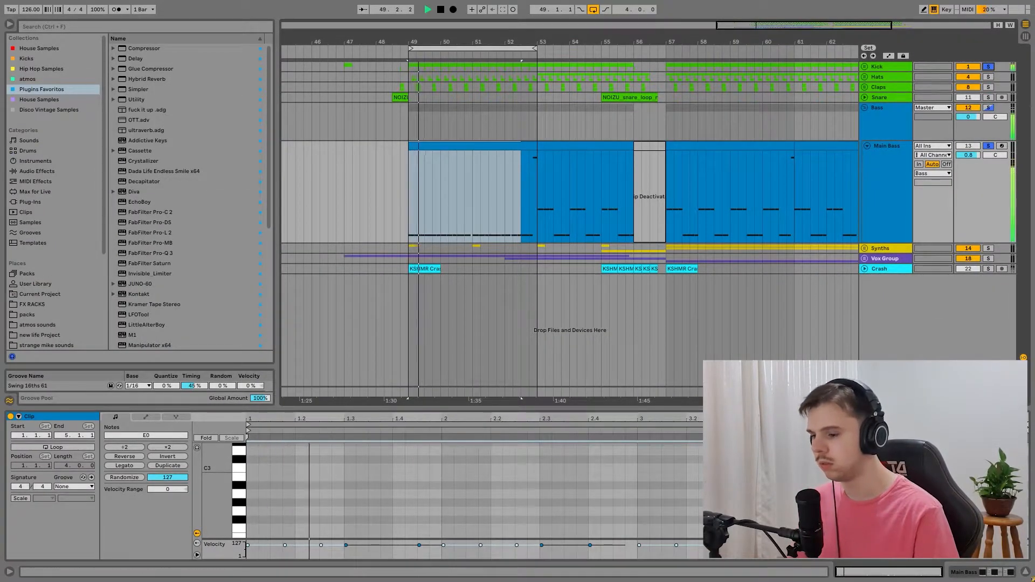
drag(659, 408, 659, 82)
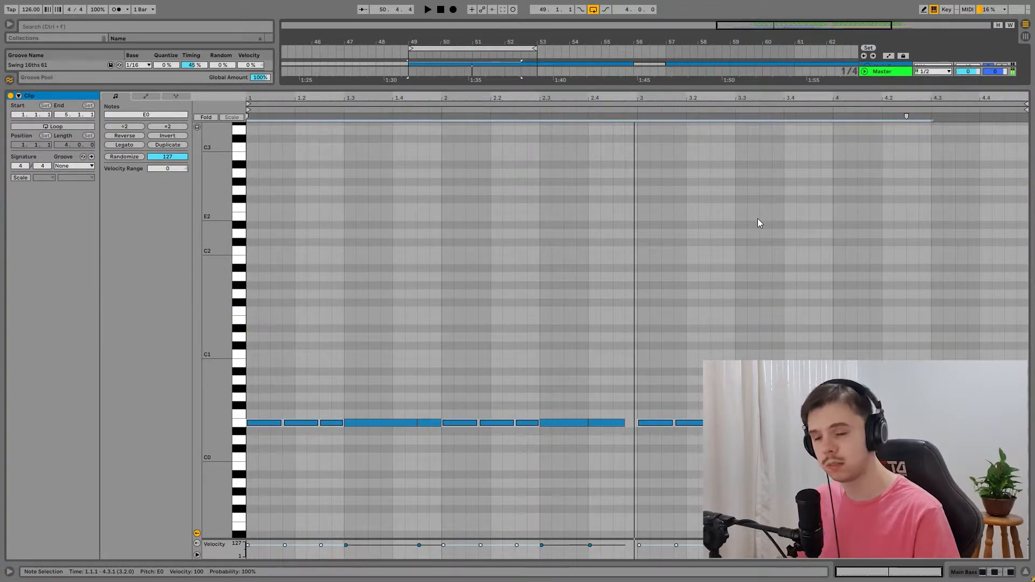
key(shift+Up)
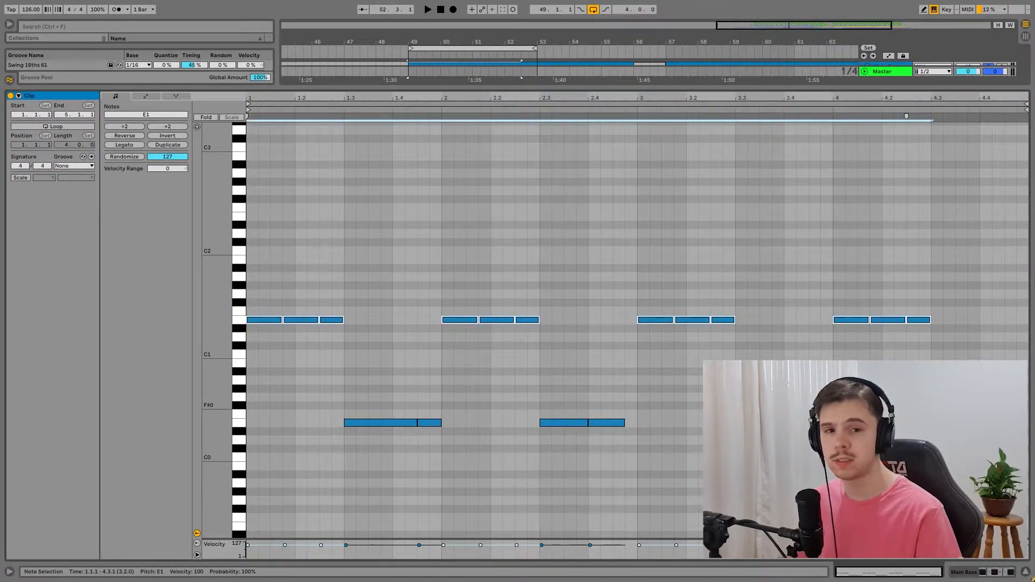
Step: Replay the bass with its octave jumps, examine the clip's note rhythm, and shrink the note editor to reveal the arrangement
scroll(754, 406, down, 4)
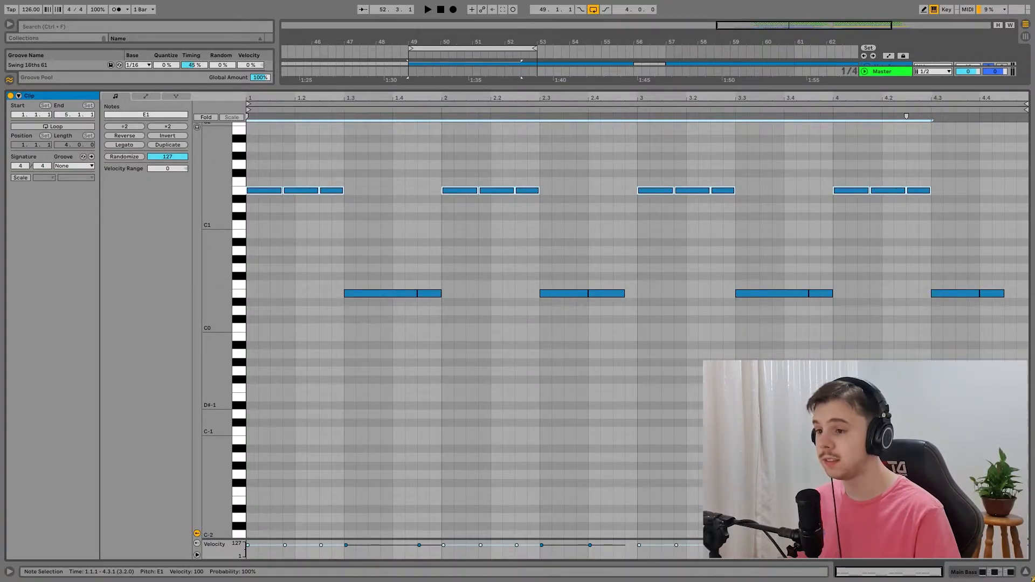
key(space)
click(618, 240)
key(space)
drag(298, 98, 612, 191)
drag(527, 97, 288, 22)
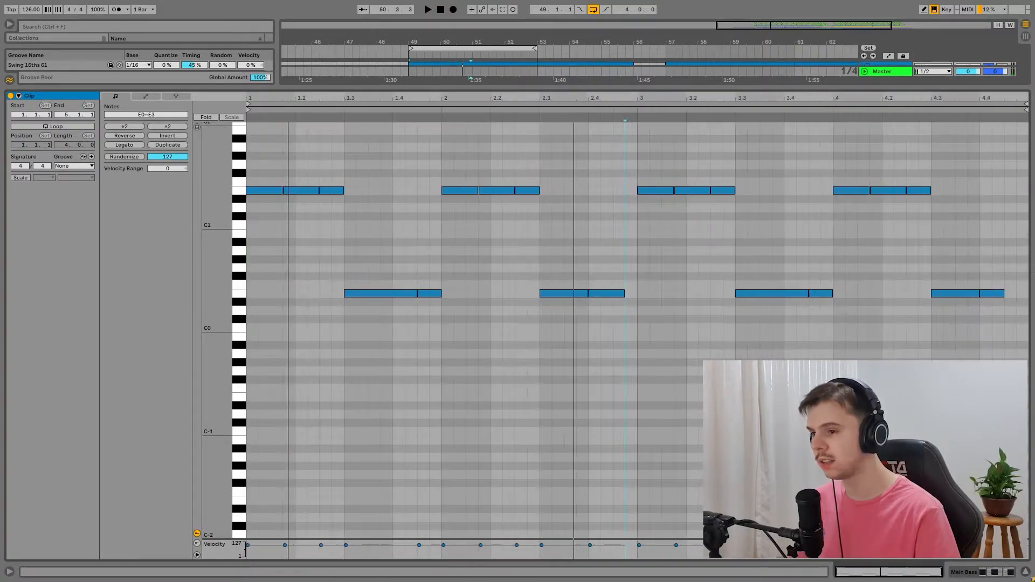
mouse_move(478, 99)
mouse_down()
mouse_move(485, 178)
mouse_move(487, 81)
mouse_up()
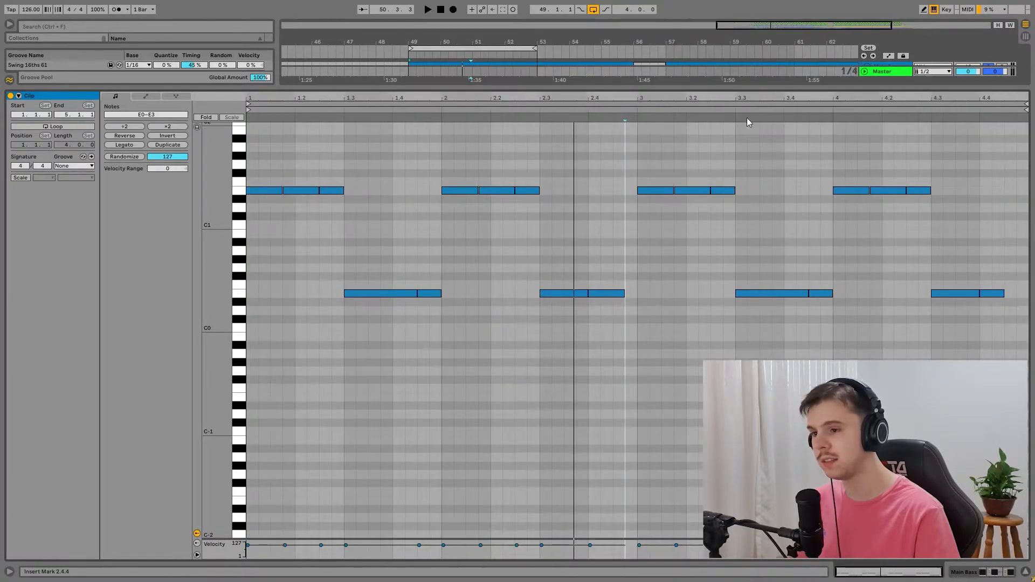
mouse_move(695, 98)
mouse_down()
mouse_move(698, 167)
mouse_move(695, 81)
mouse_up()
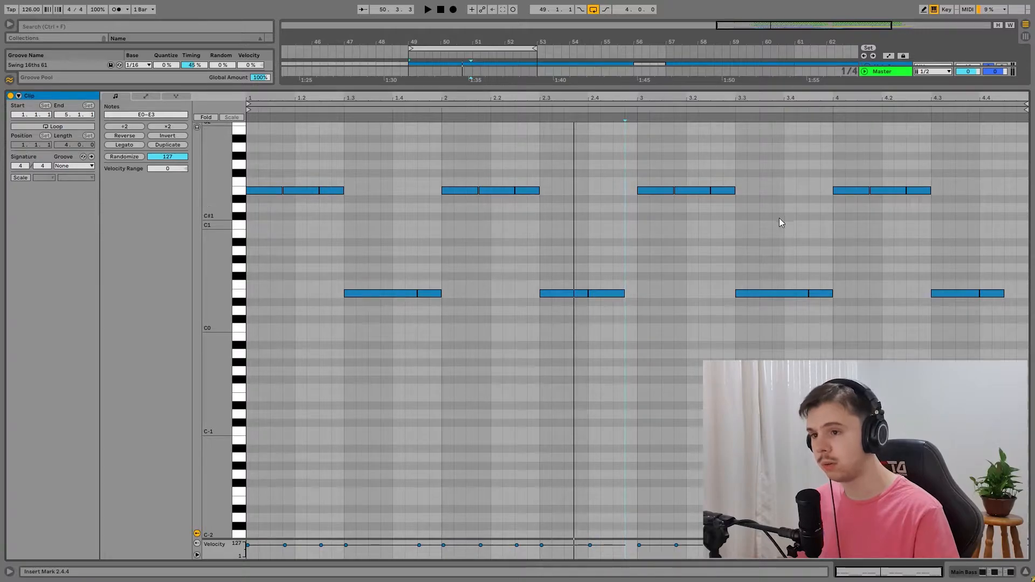
scroll(880, 277, up, 10)
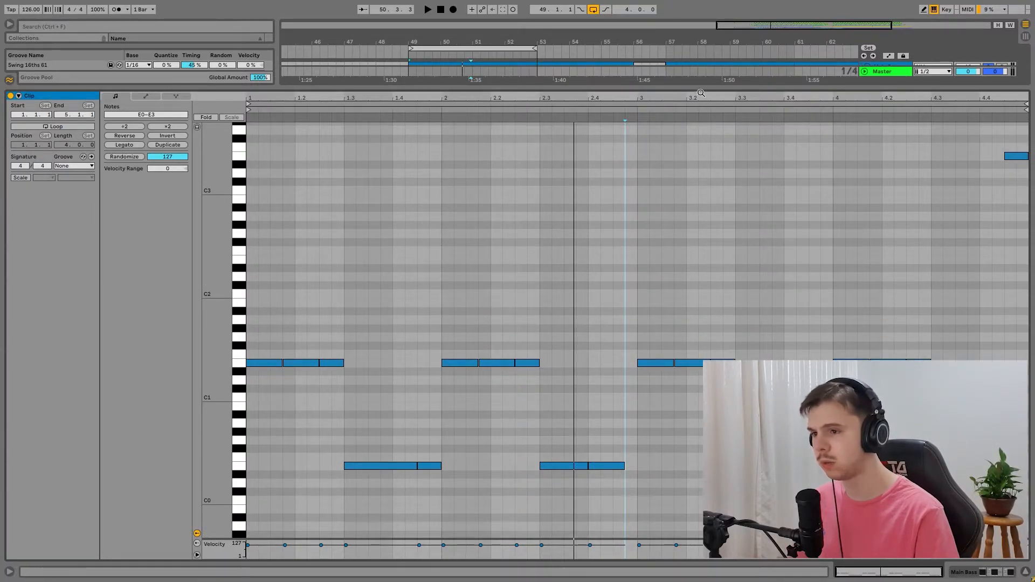
drag(701, 88, 701, 342)
drag(700, 343, 701, 380)
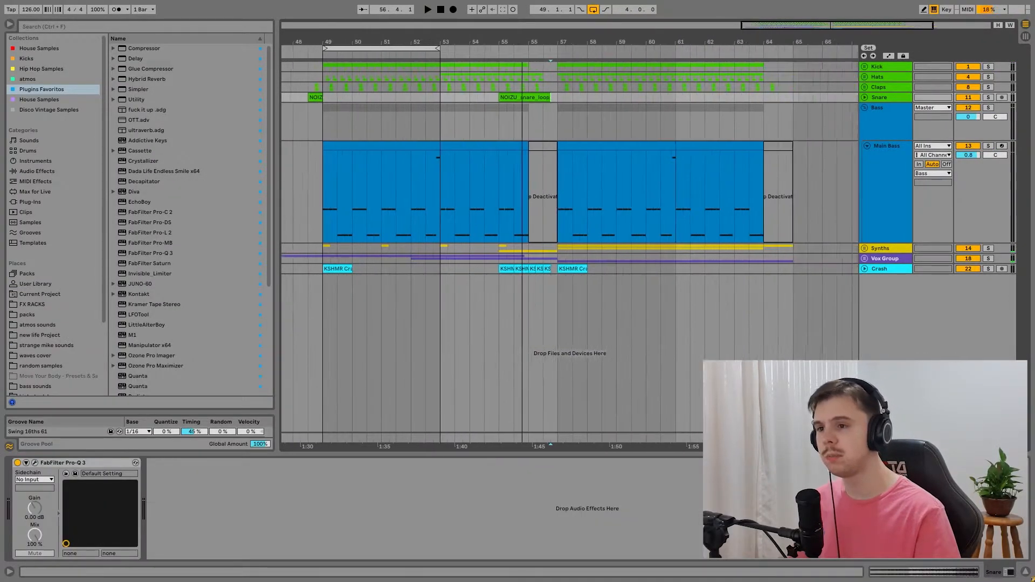
Step: Solo the Kick, Hats, Claps and the Bass group, and play them together from bar 57
click(553, 91)
click(987, 107)
click(988, 86)
click(988, 76)
click(988, 66)
key(space)
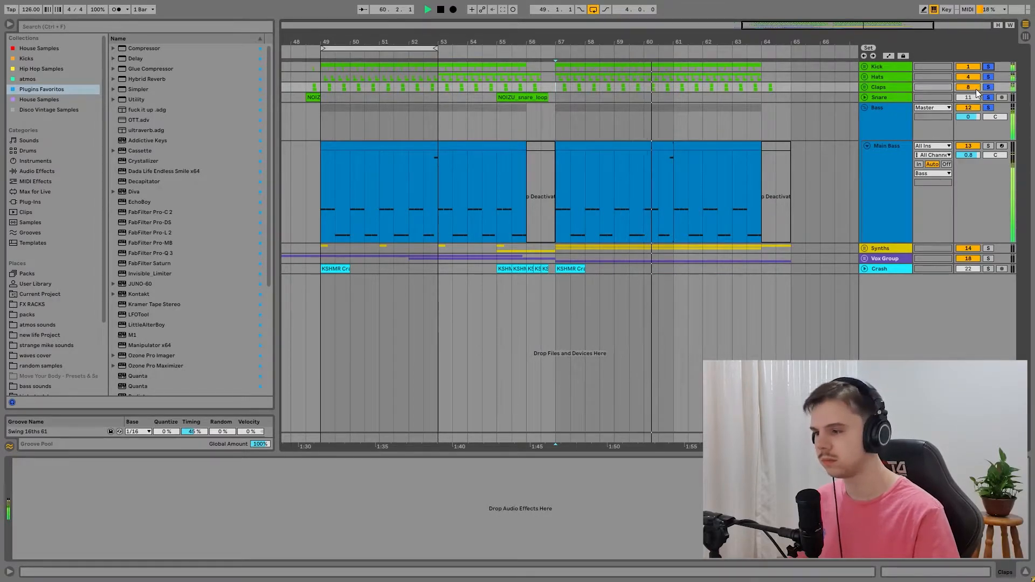
key(space)
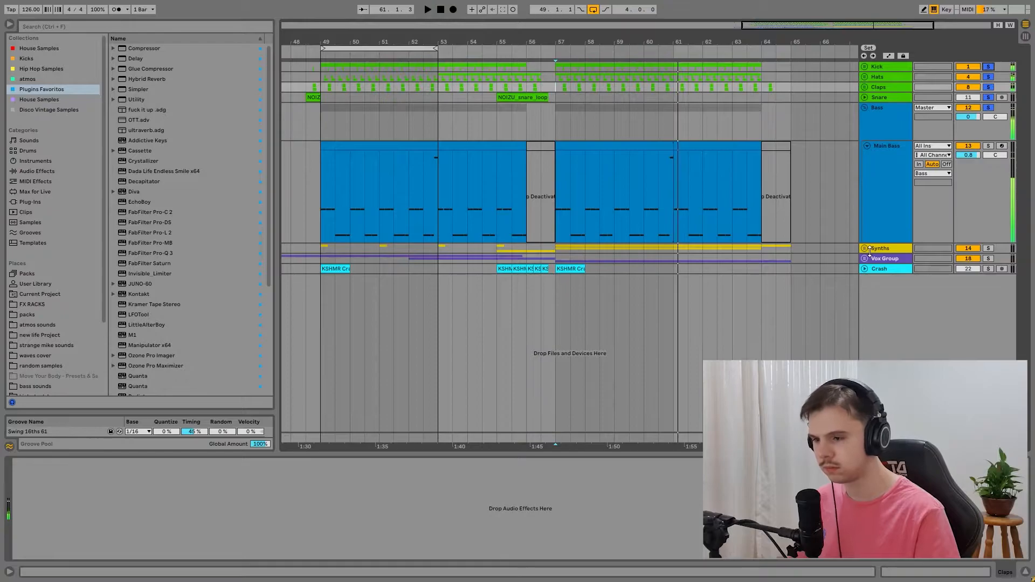
Step: Unfold the Synths group and its tracks, and play the soloed group from bar 55
click(864, 249)
click(867, 335)
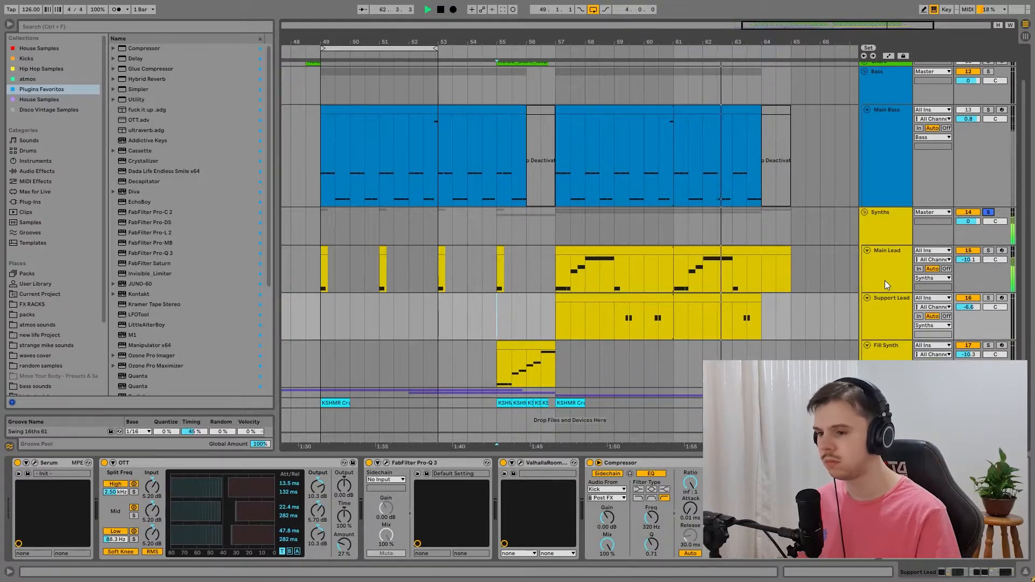
key(space)
Step: Solo the Main Lead and open its clip at bar 57 in an enlarged note editor
click(988, 250)
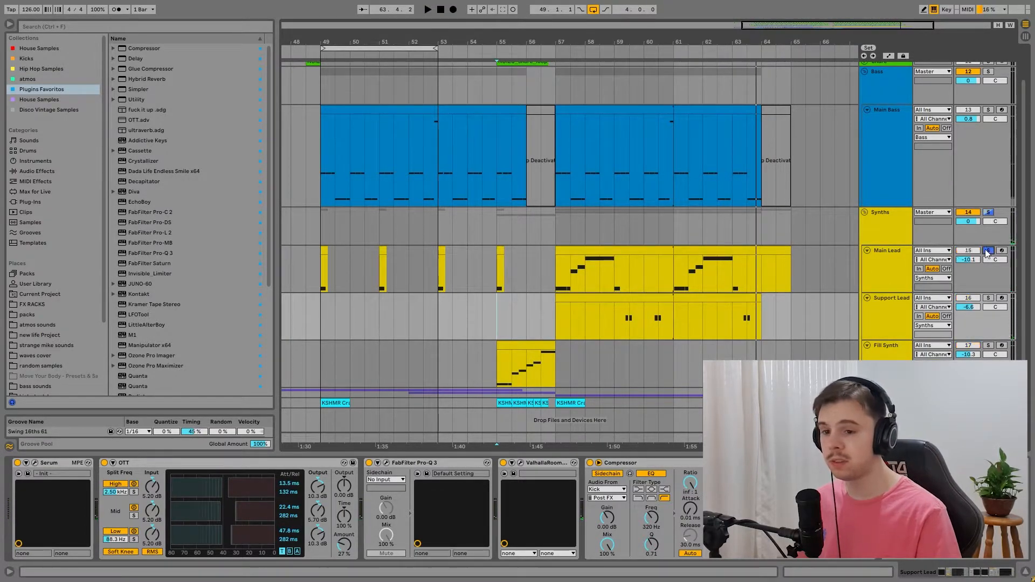
click(753, 276)
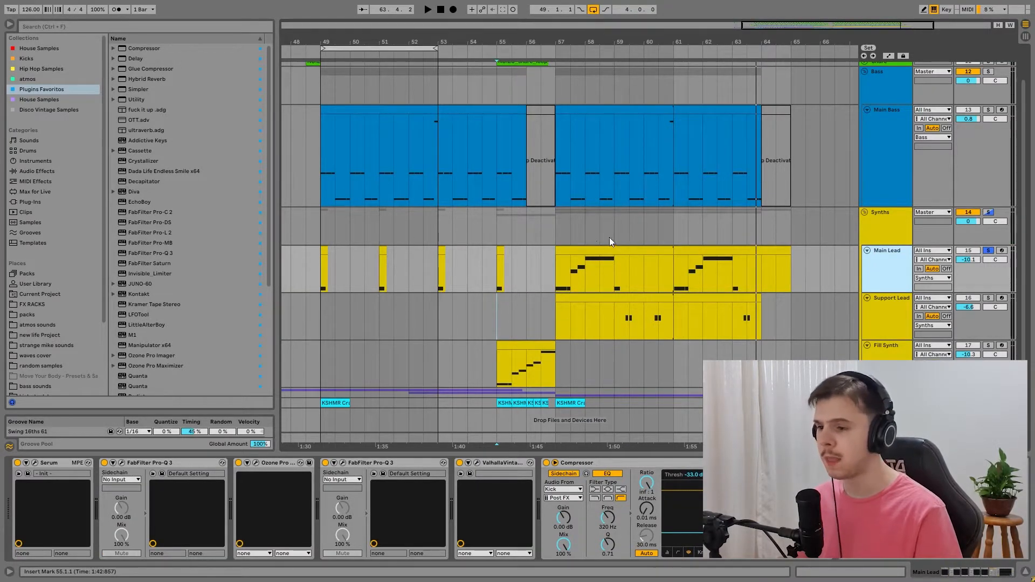
double_click(590, 248)
drag(611, 379, 611, 139)
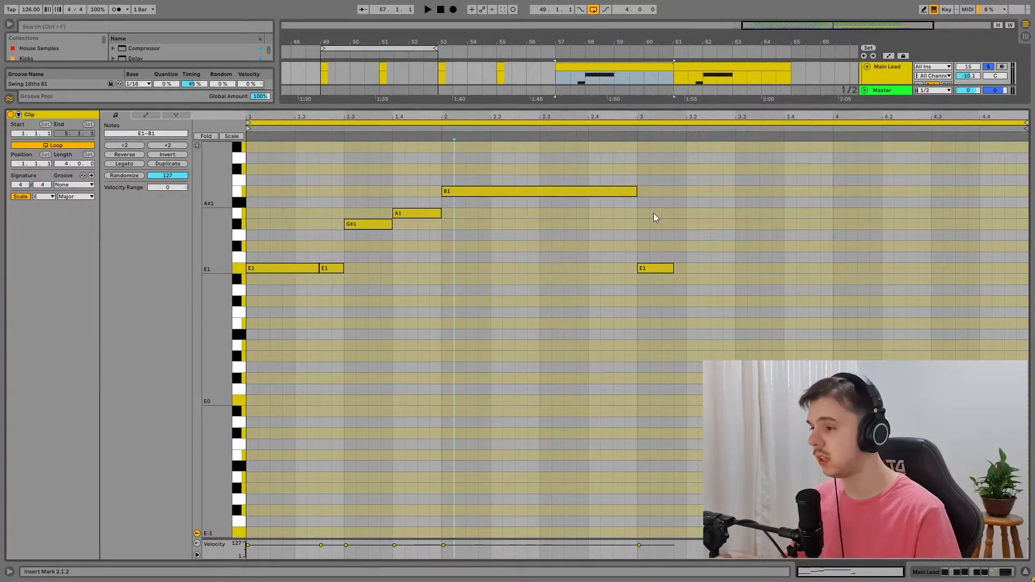
Step: Play the Main Lead's melody from bar 57 and its short notes from bar 49
key(space)
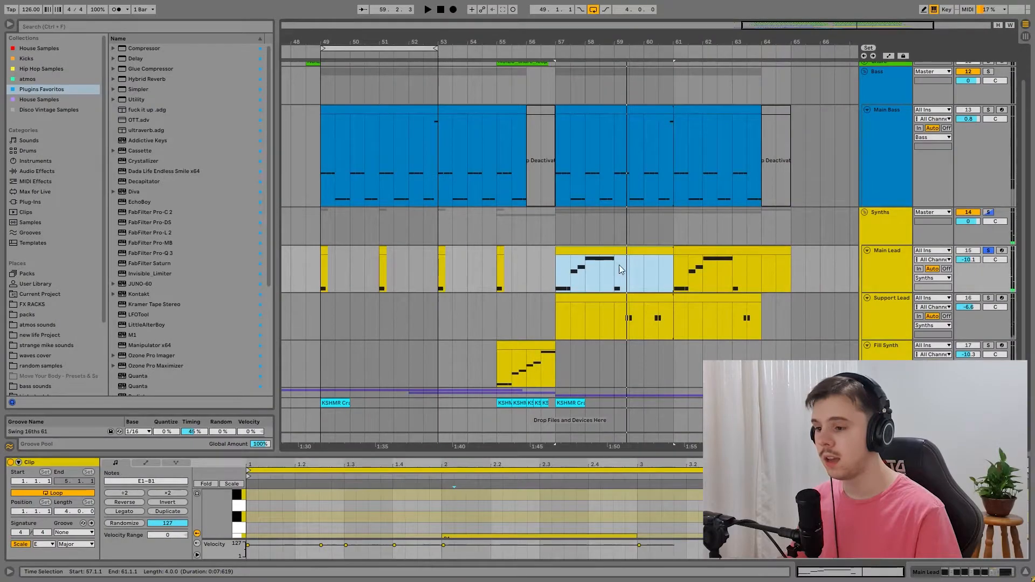
click(614, 272)
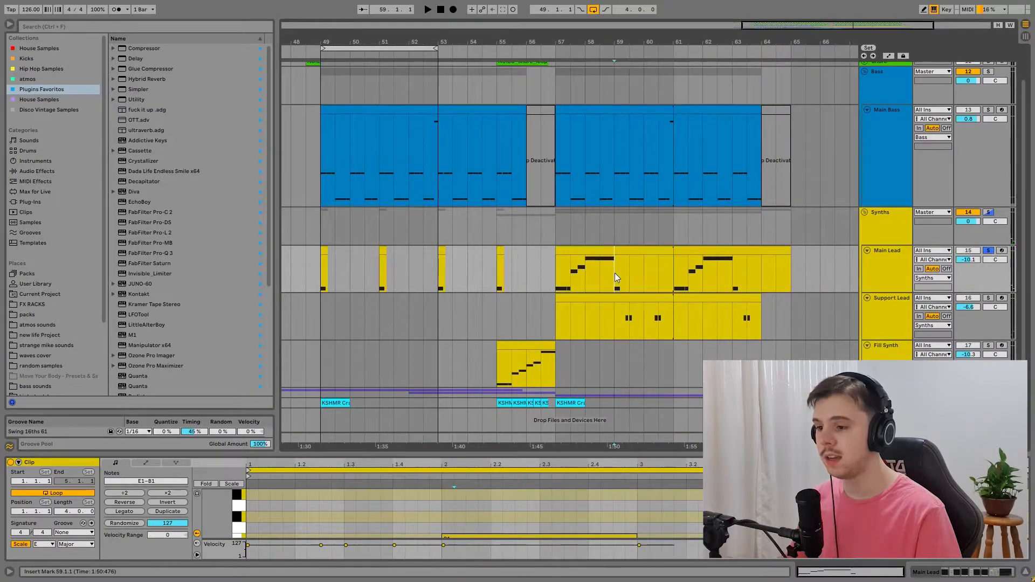
click(322, 278)
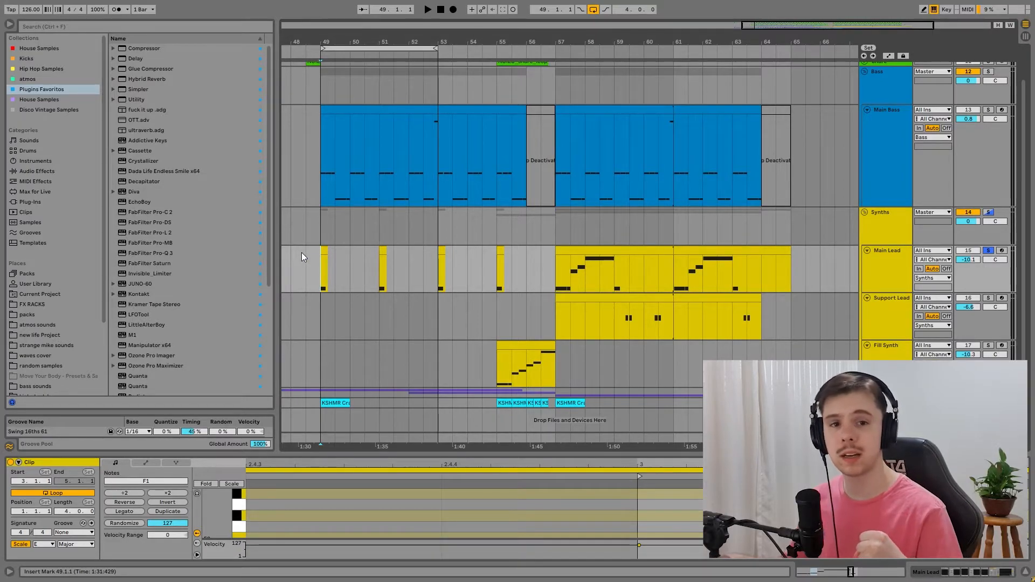
key(space)
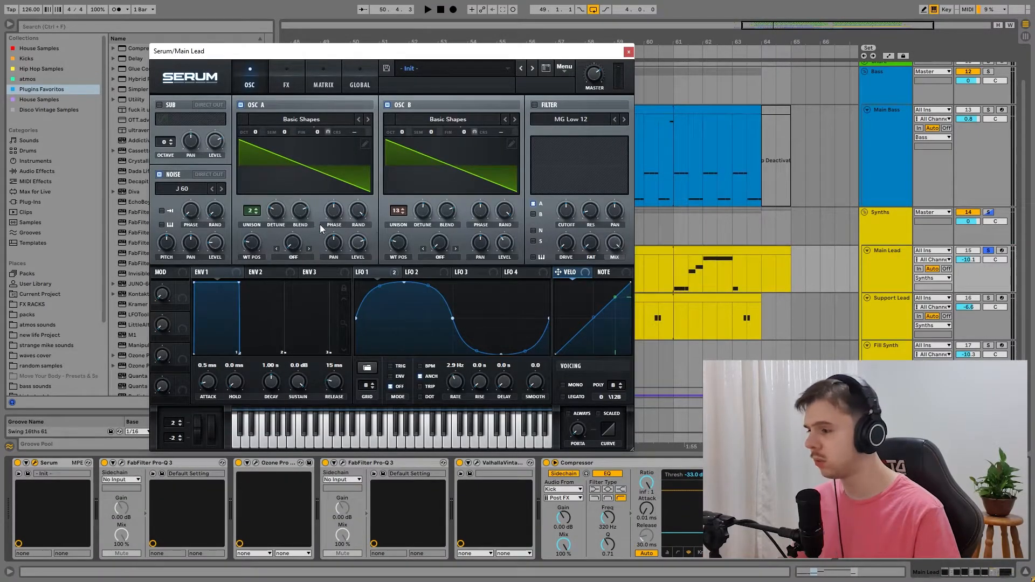
Step: Compare the Main Lead's Serum sound from bar 57 with oscillator B switched off and back on
click(387, 105)
key(space)
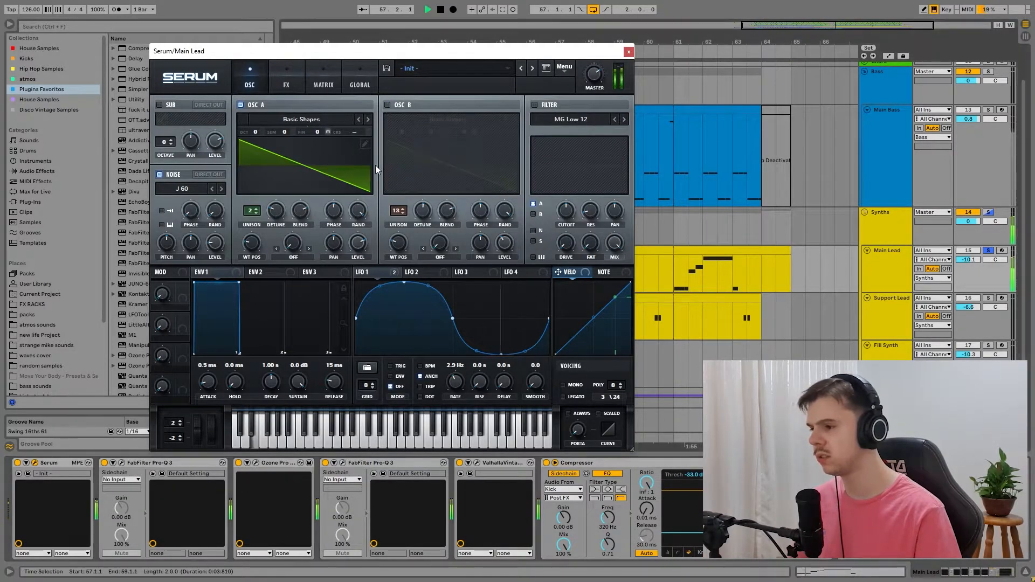
key(space)
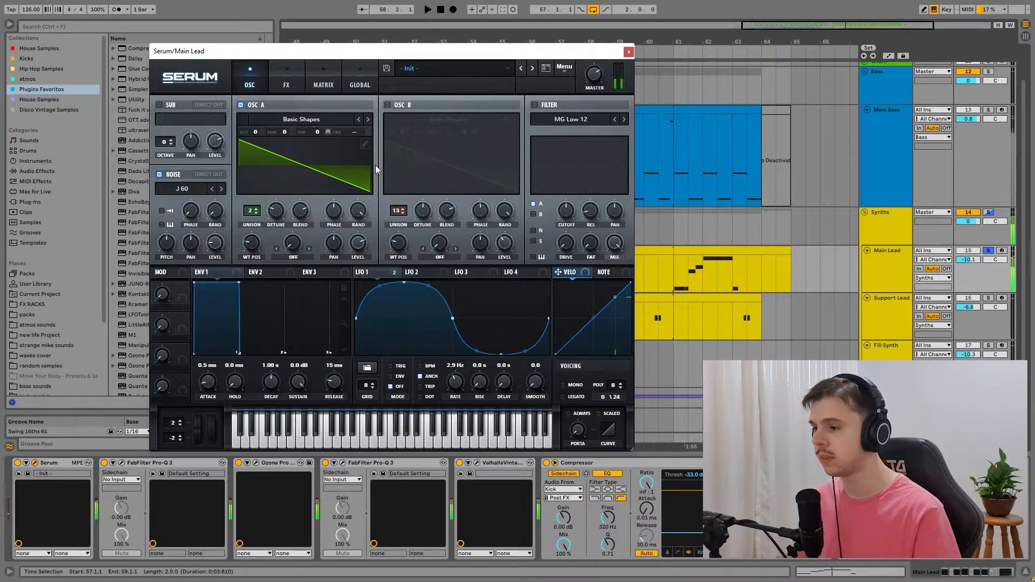
click(387, 105)
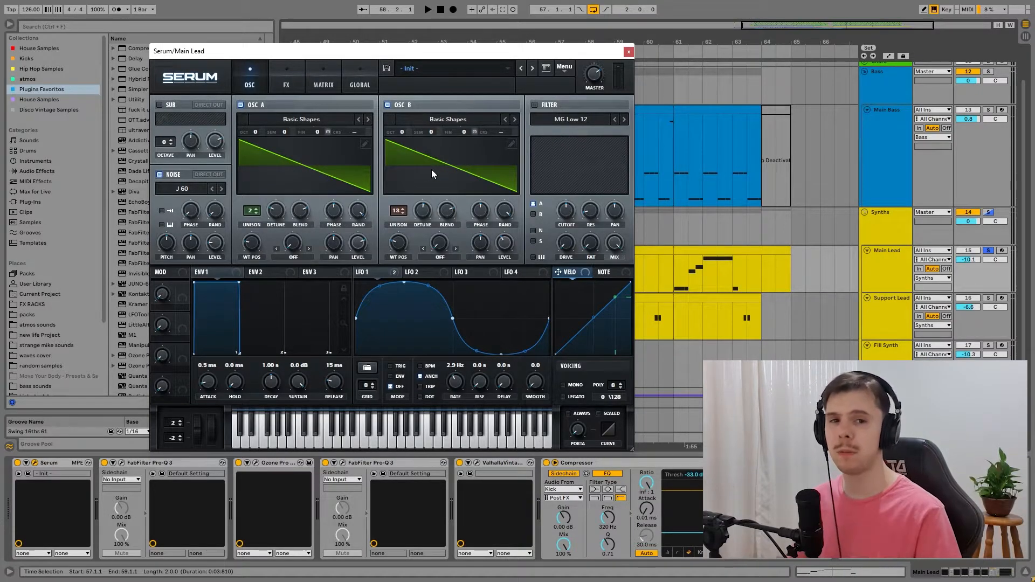
key(space)
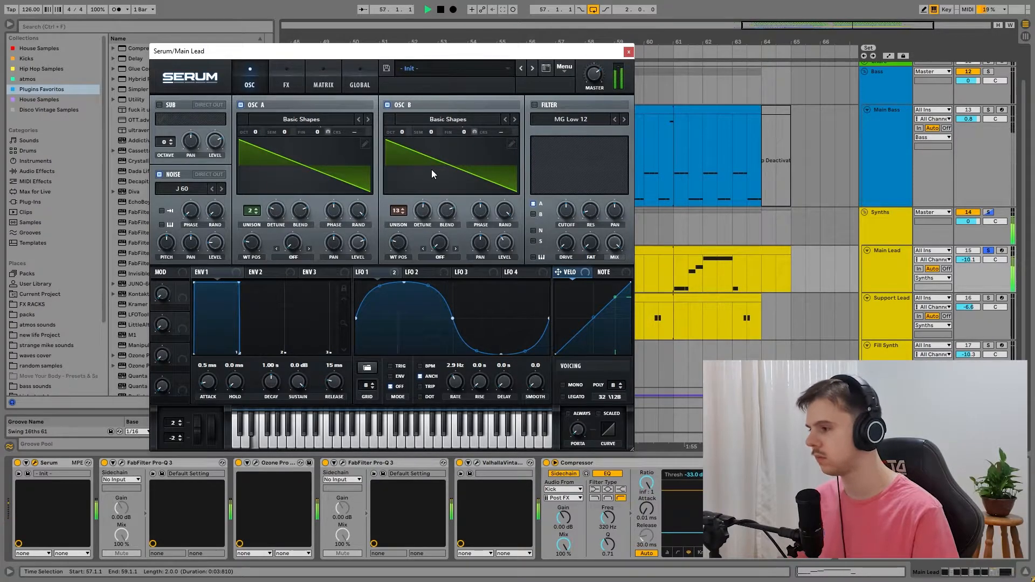
key(space)
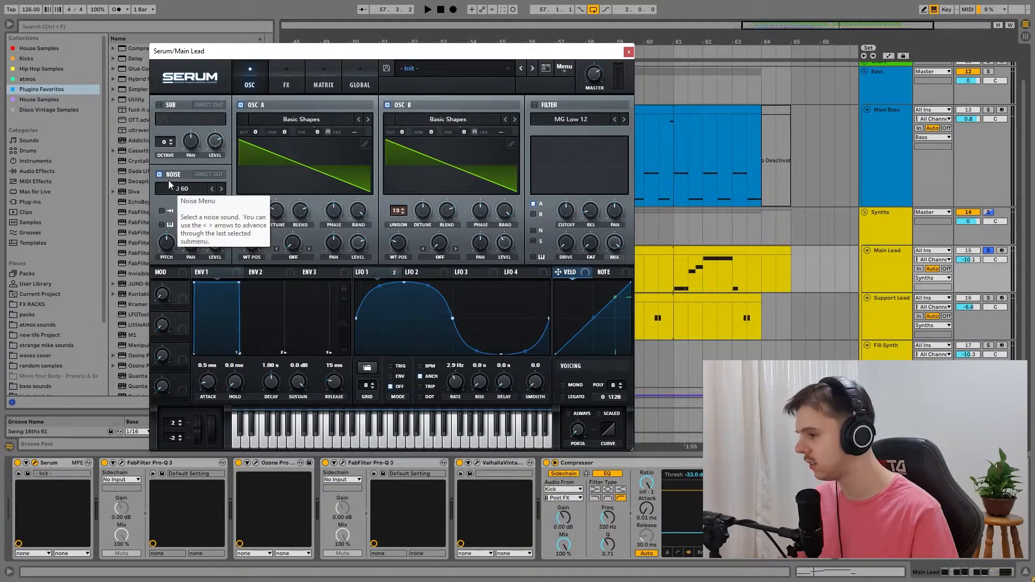
Step: Play the Main Lead while switching Serum's J 60 noise layer off and back on
click(163, 177)
key(space)
click(163, 177)
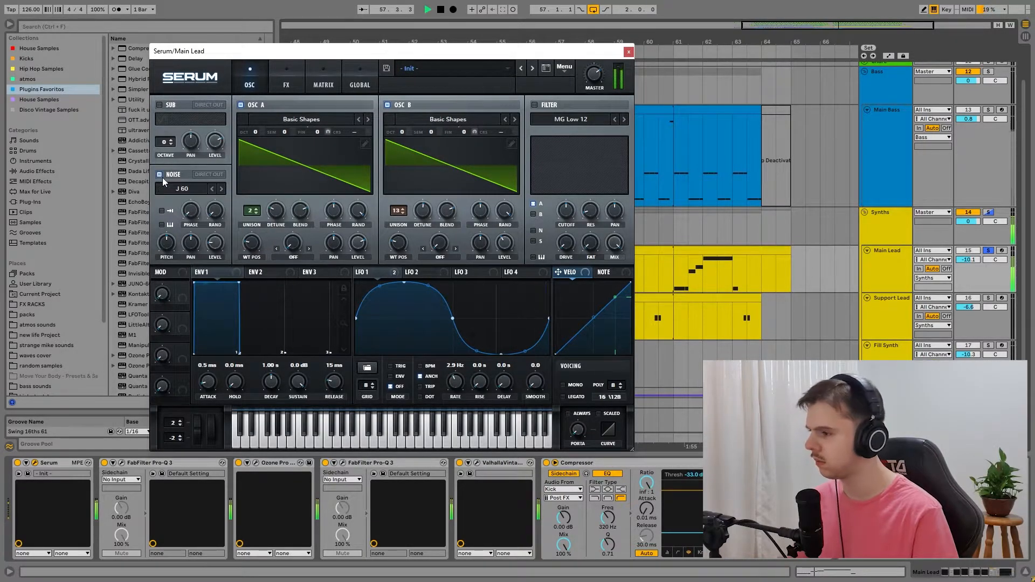
key(space)
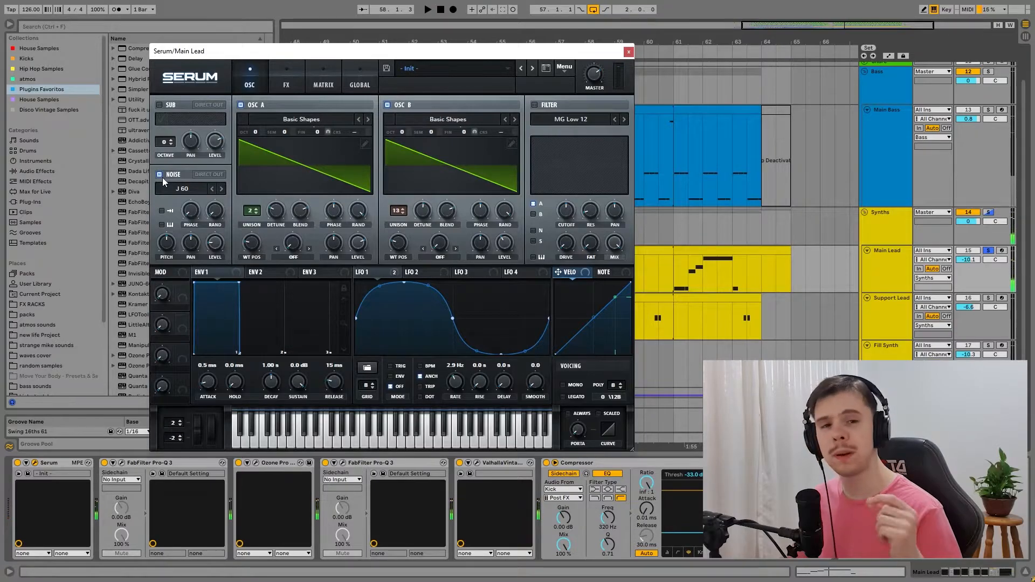
click(289, 80)
click(250, 86)
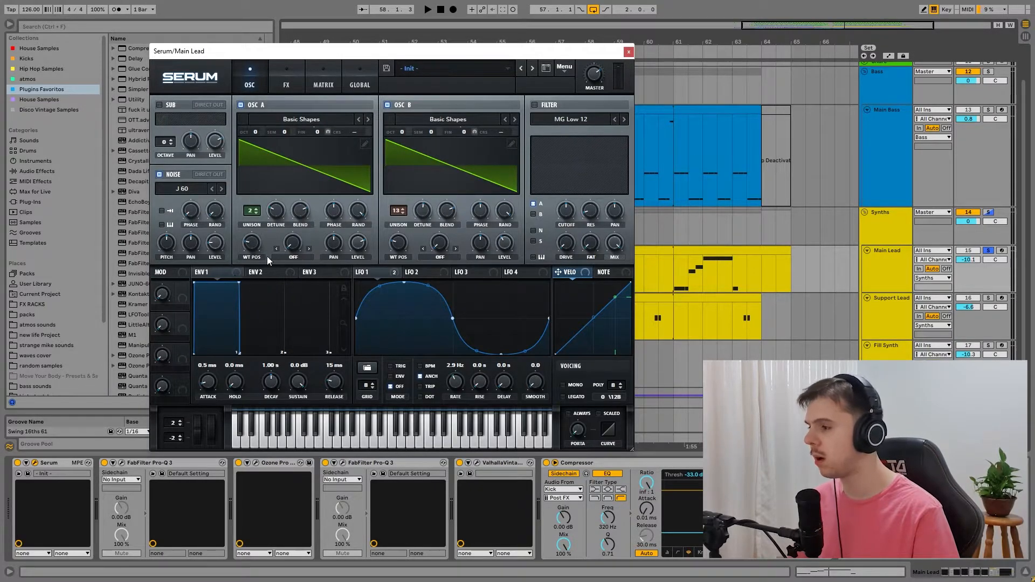
click(280, 80)
click(251, 81)
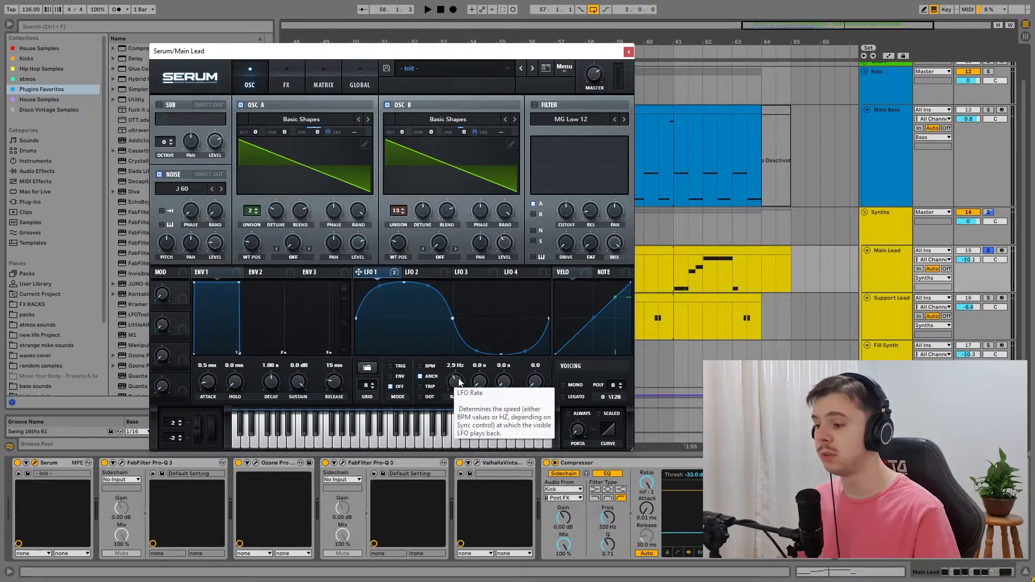
Step: During playback, try LFO 1 at 0.3 Hz with its oscillator A fine-tune modulation at 100, and restore the 2.9 Hz rate and the smaller modulation
key(space)
drag(456, 383, 454, 407)
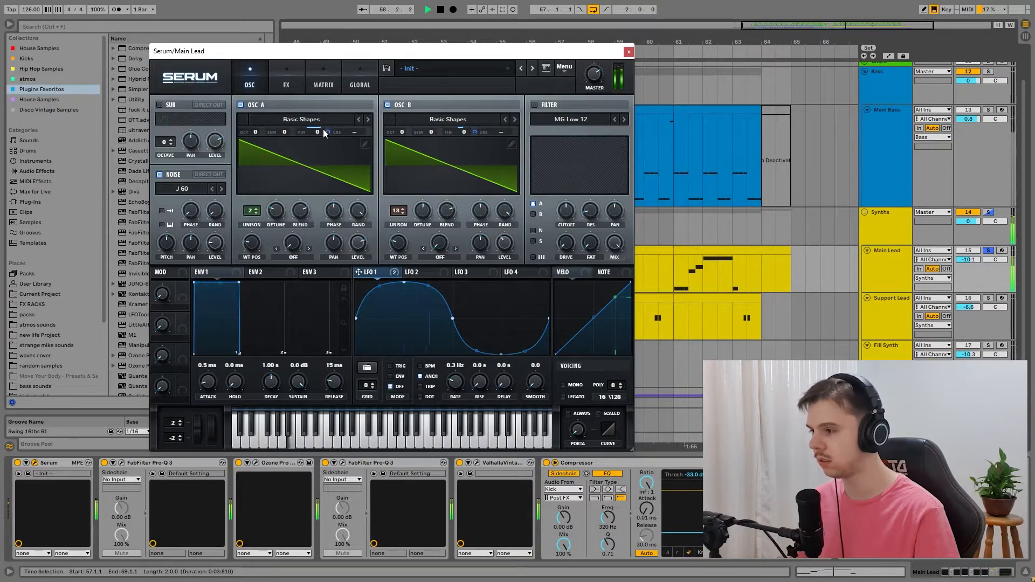
drag(325, 130, 337, 69)
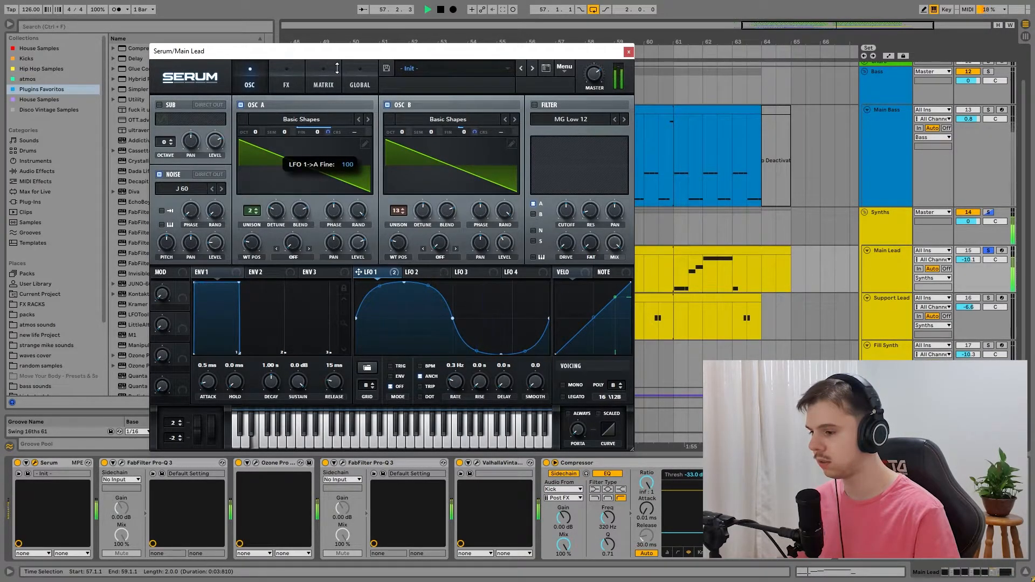
drag(454, 384, 462, 365)
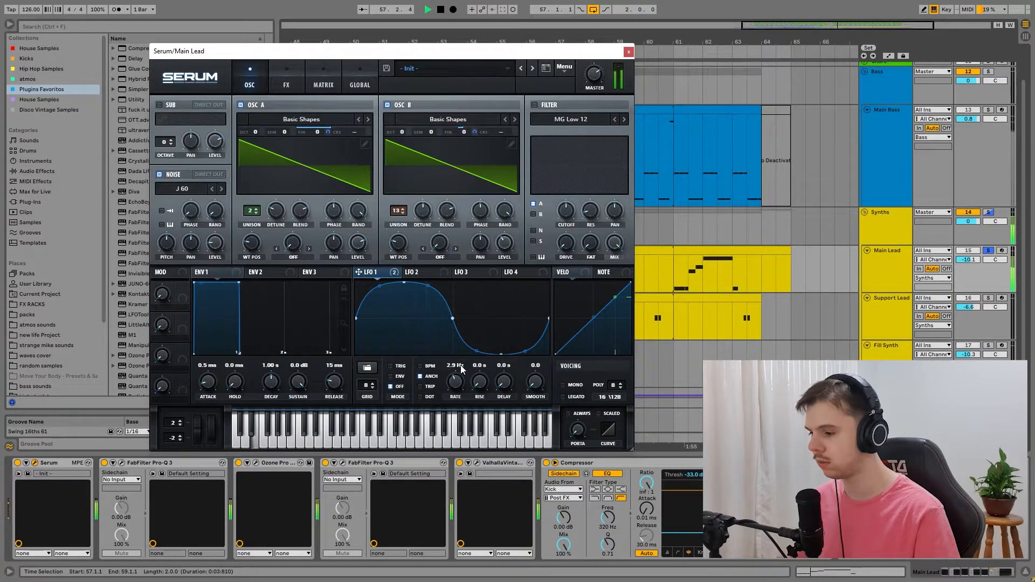
drag(330, 132, 359, 204)
key(space)
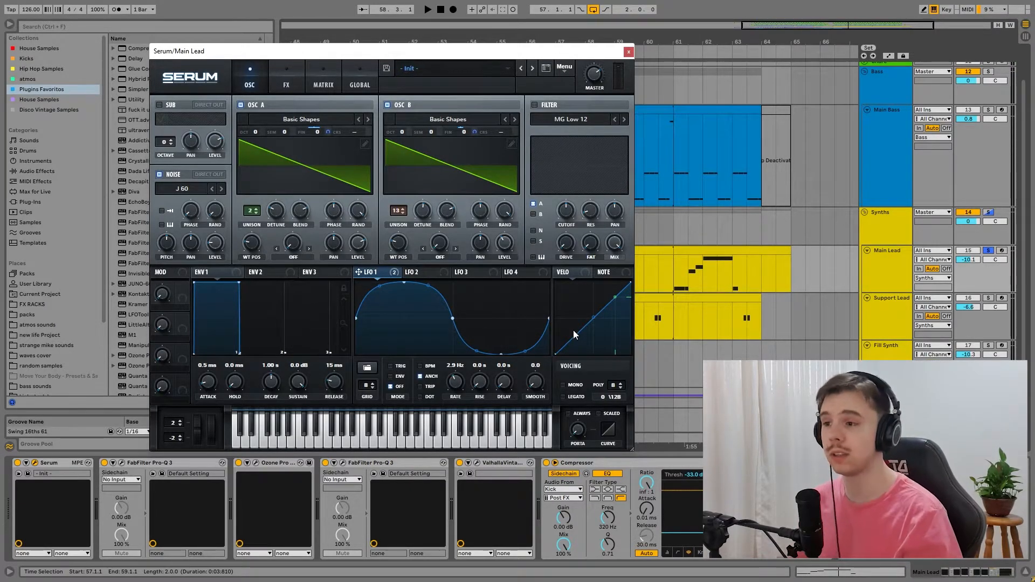
Step: Play the Main Lead while bypassing and re-enabling Serum's Distortion and Compressor effects one after the other
click(286, 81)
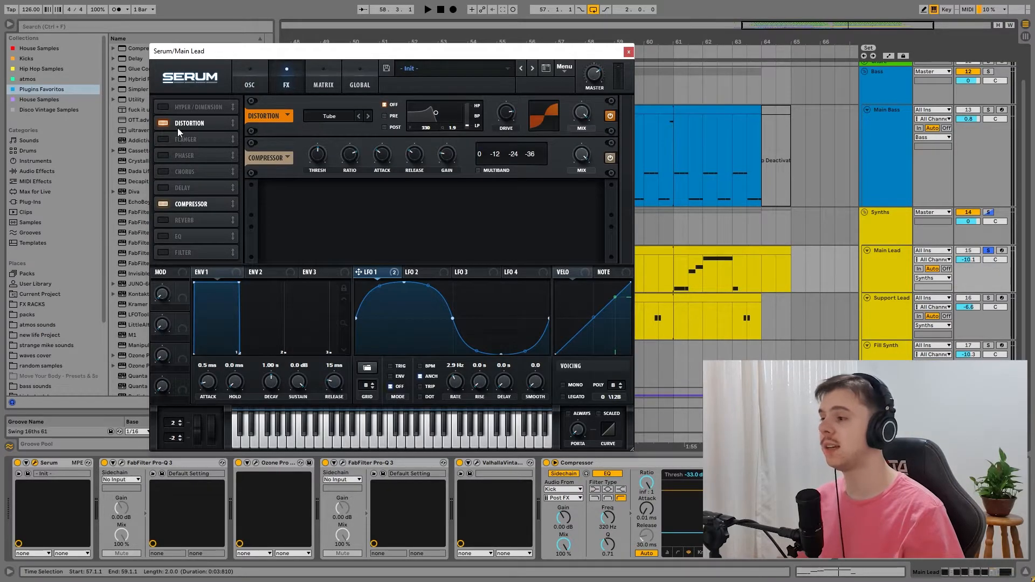
click(163, 123)
key(space)
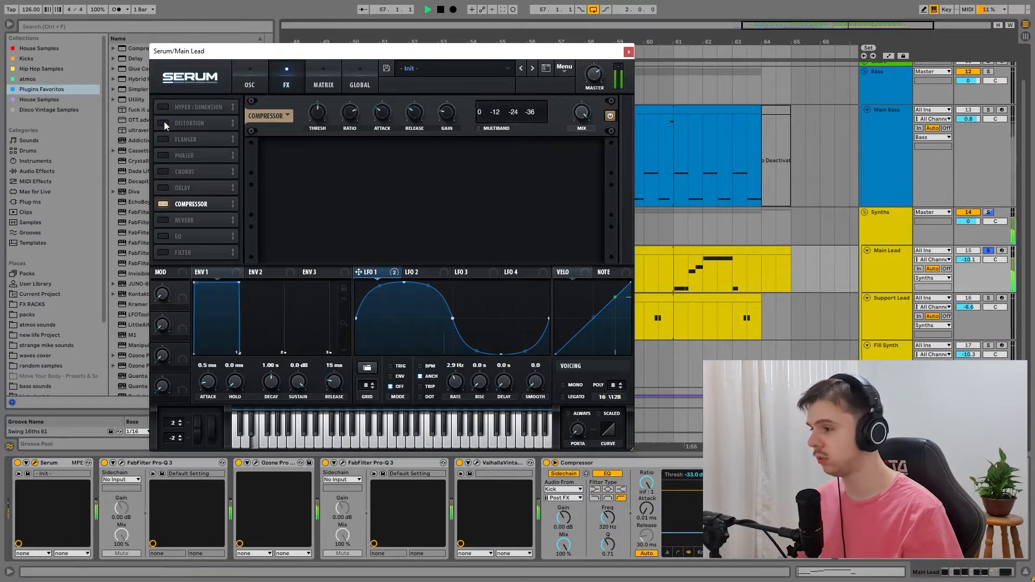
click(164, 121)
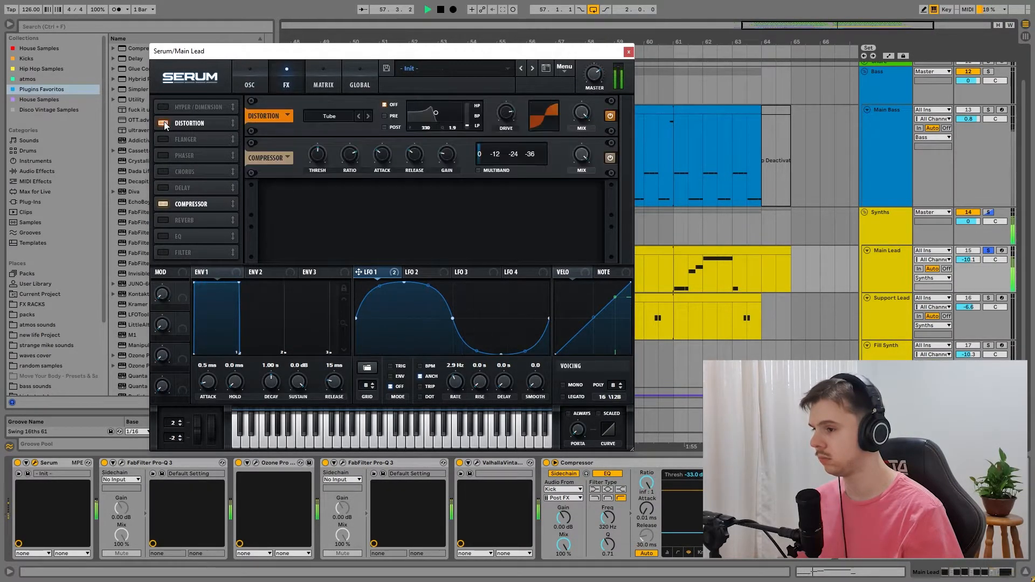
click(166, 205)
click(167, 205)
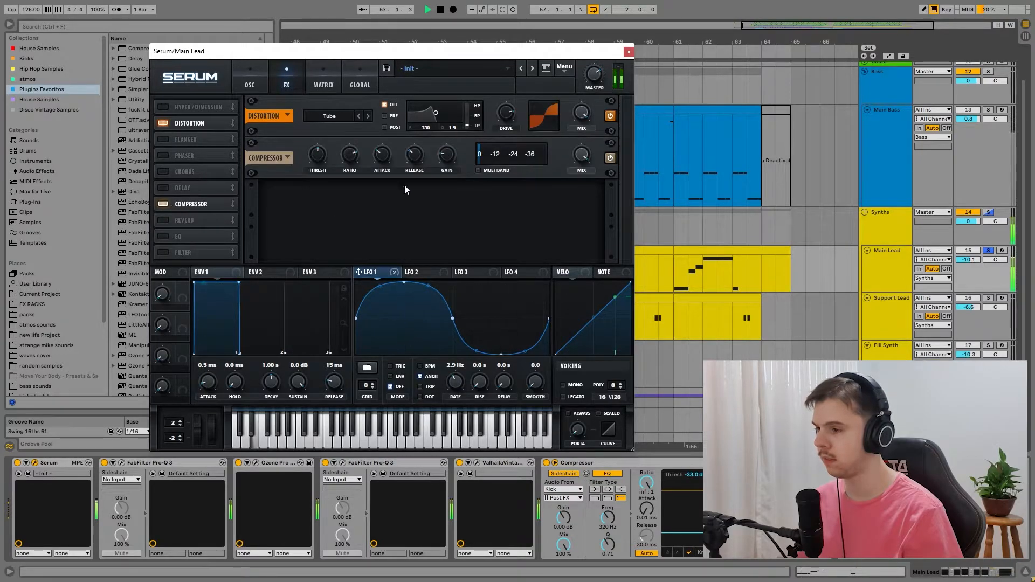
key(space)
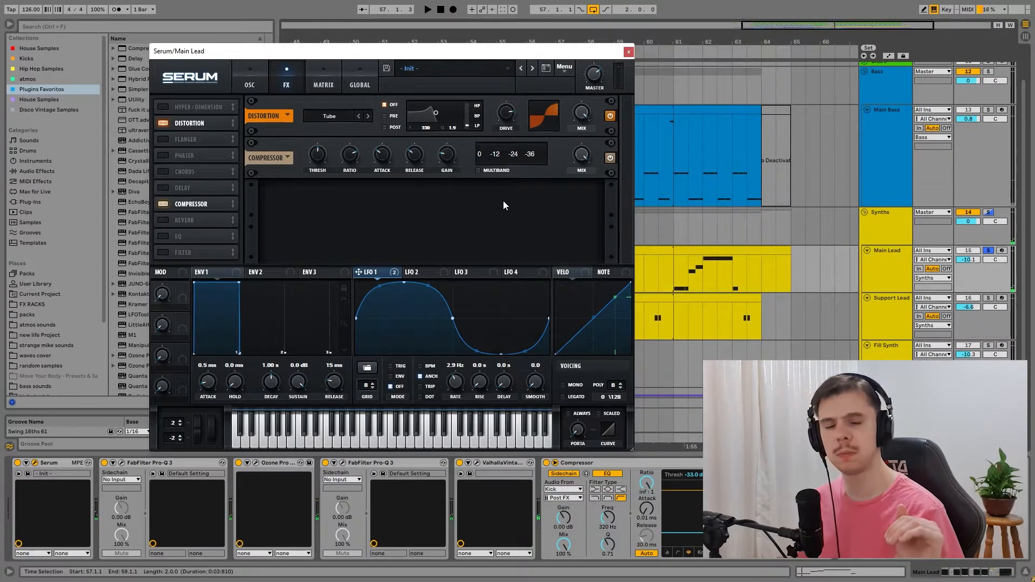
Step: Close Serum, bypass both FabFilter Pro-Q 3 devices, the Ozone imager and the Valhalla reverb, and play the lead without them
click(628, 53)
click(105, 463)
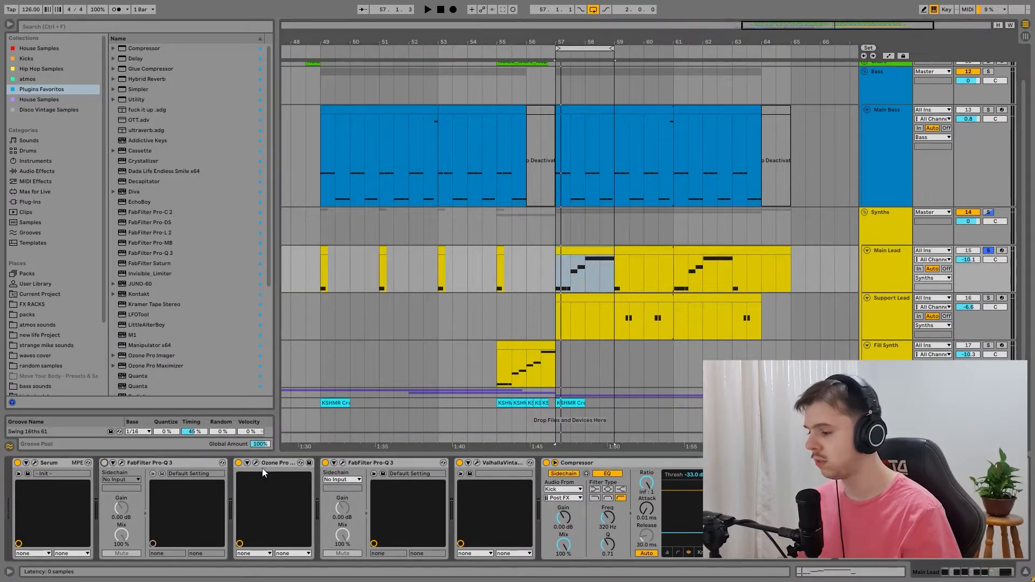
click(238, 463)
click(325, 463)
click(459, 463)
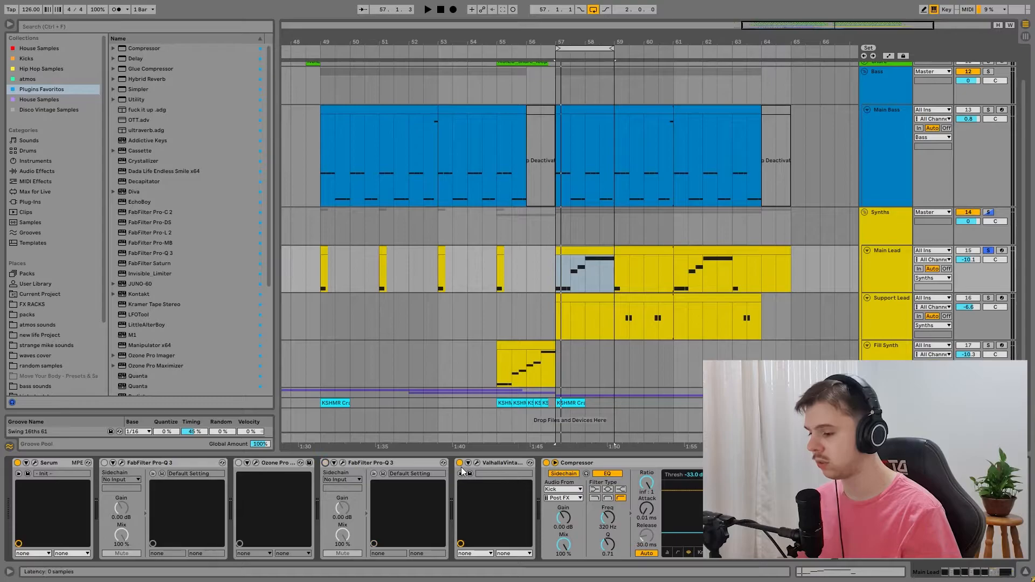
key(space)
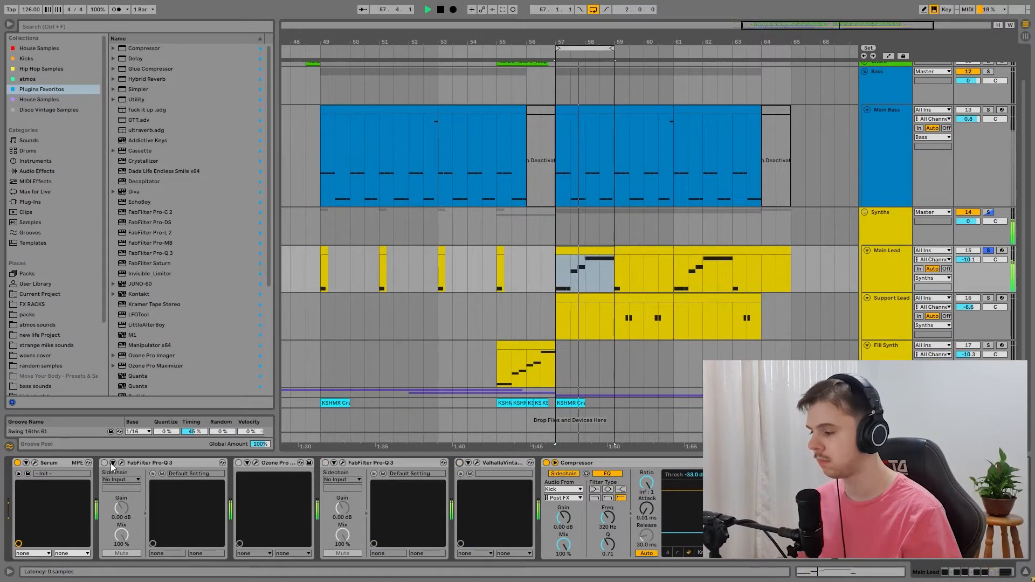
key(space)
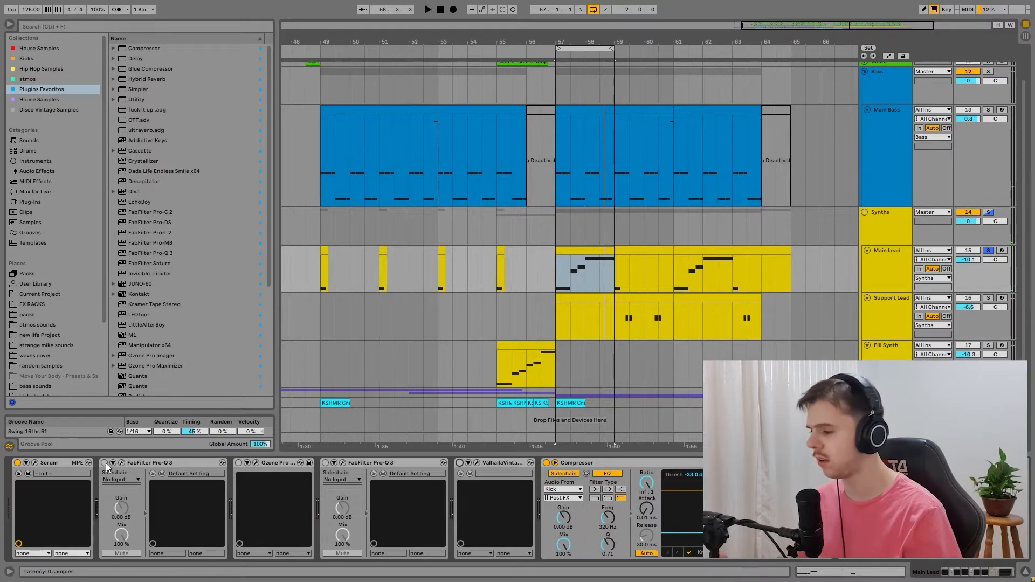
Step: Re-enable the first FabFilter Pro-Q 3 and the Ozone Pro Imager on the Main Lead, inspecting their settings and playing the result
click(123, 462)
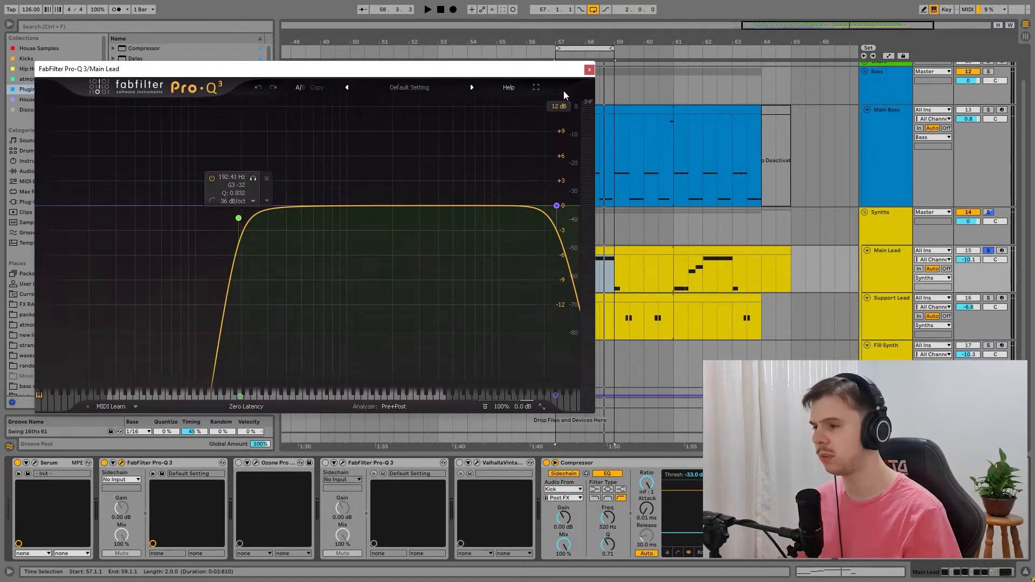
click(590, 71)
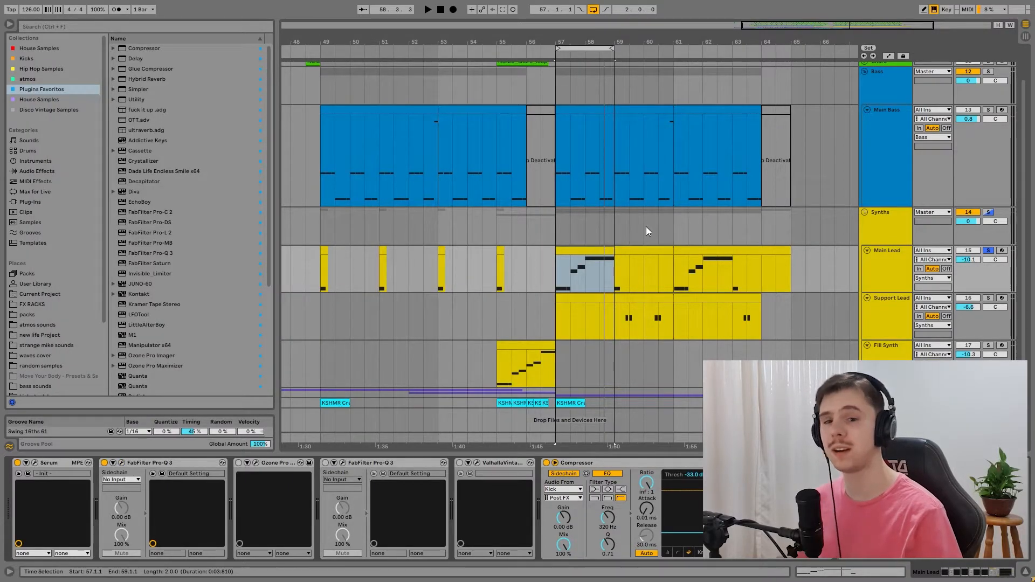
key(space)
key(space)
click(239, 462)
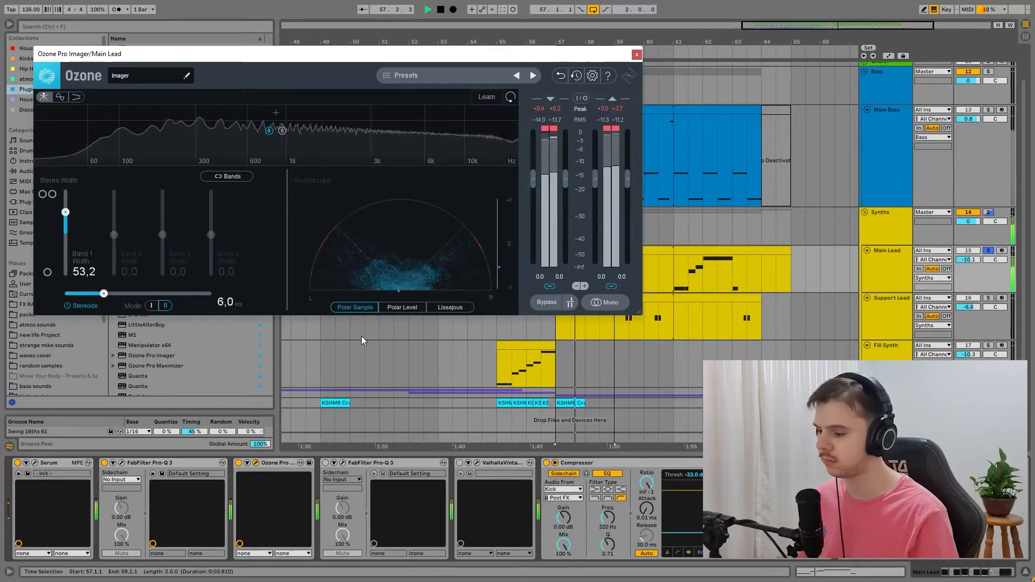
key(space)
Step: Check the second FabFilter Pro-Q 3's curve and delete that device from the Main Lead's chain
click(325, 463)
click(343, 463)
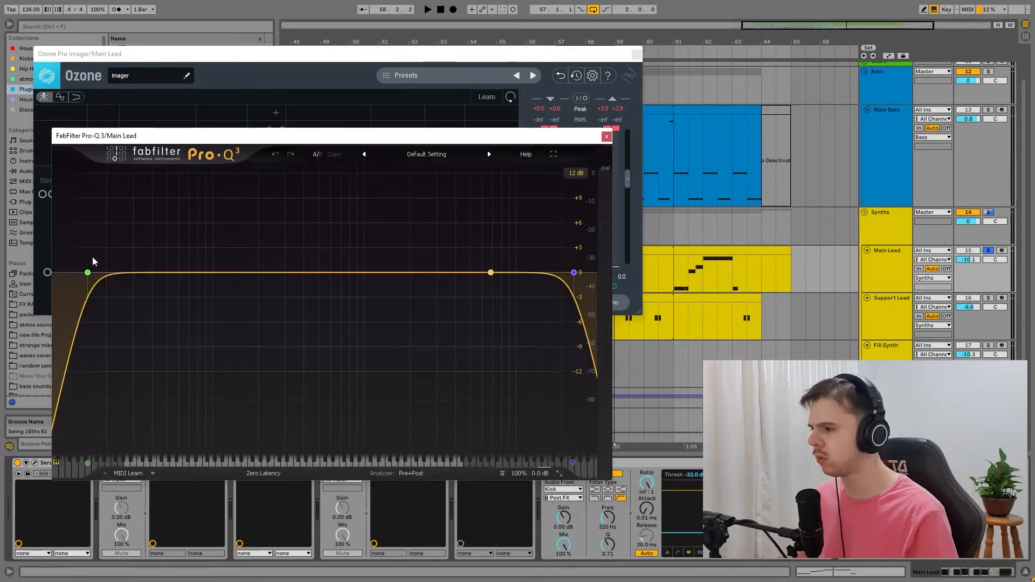
click(606, 137)
key(Delete)
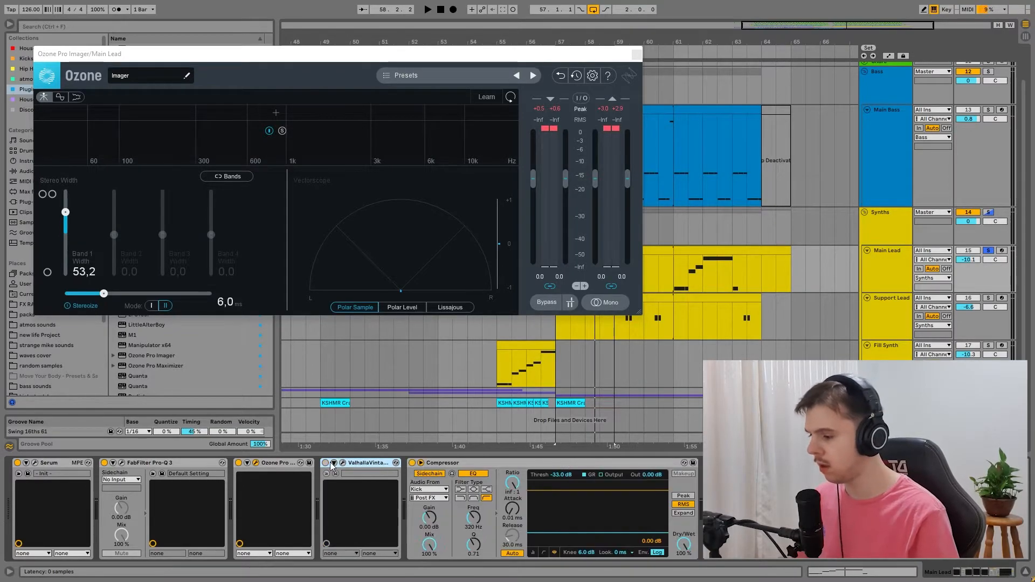
Step: Re-enable ValhallaVintageVerb, view its settings while playing the Main Lead, and close the open plugin windows
click(343, 463)
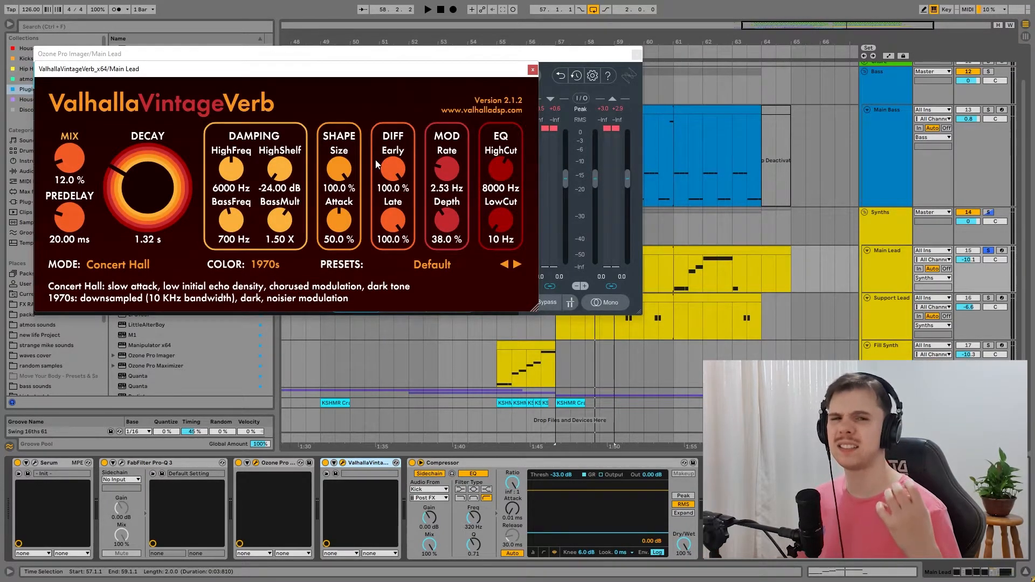
key(space)
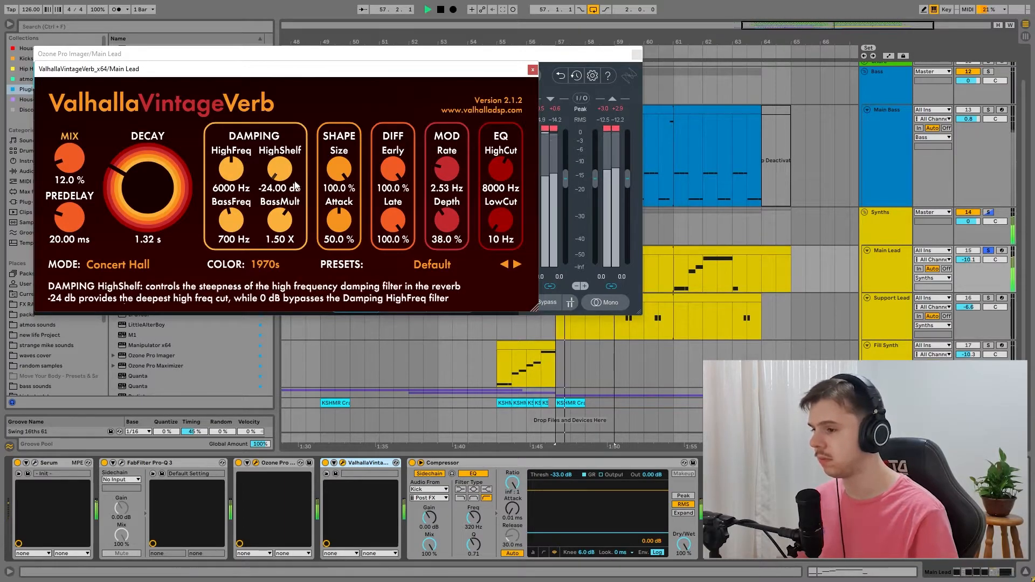
click(533, 69)
click(637, 54)
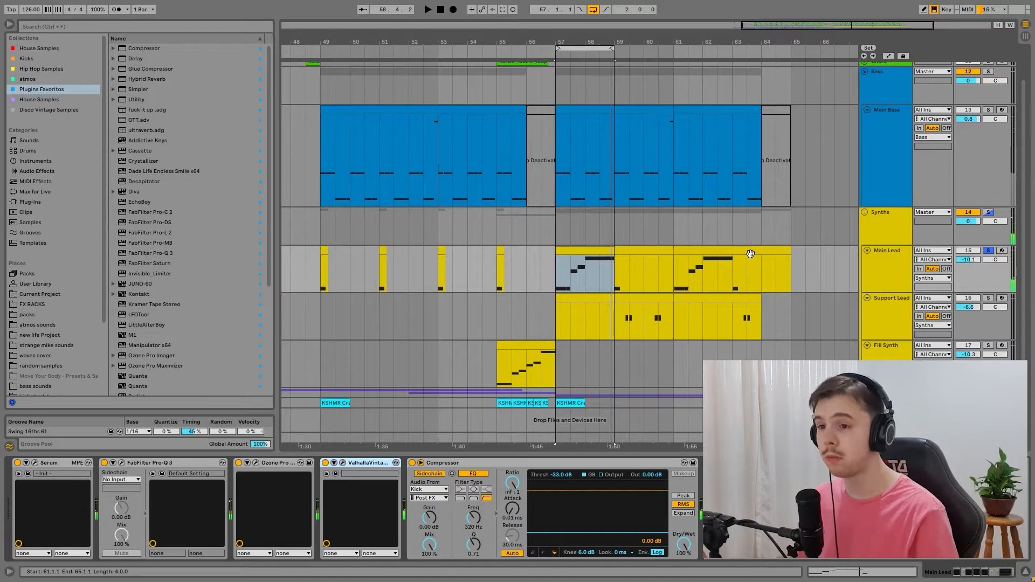
Step: Solo the drum tracks and the Bass group alongside the Main Lead, turn off looping and play from bar 57
scroll(751, 254, up, 2)
ctrl+click(989, 108)
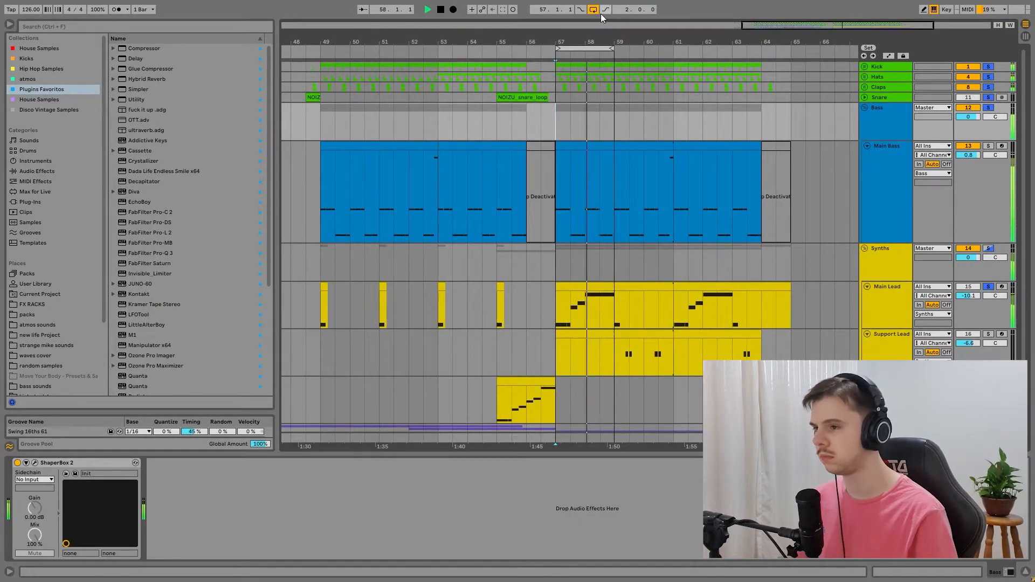
click(595, 10)
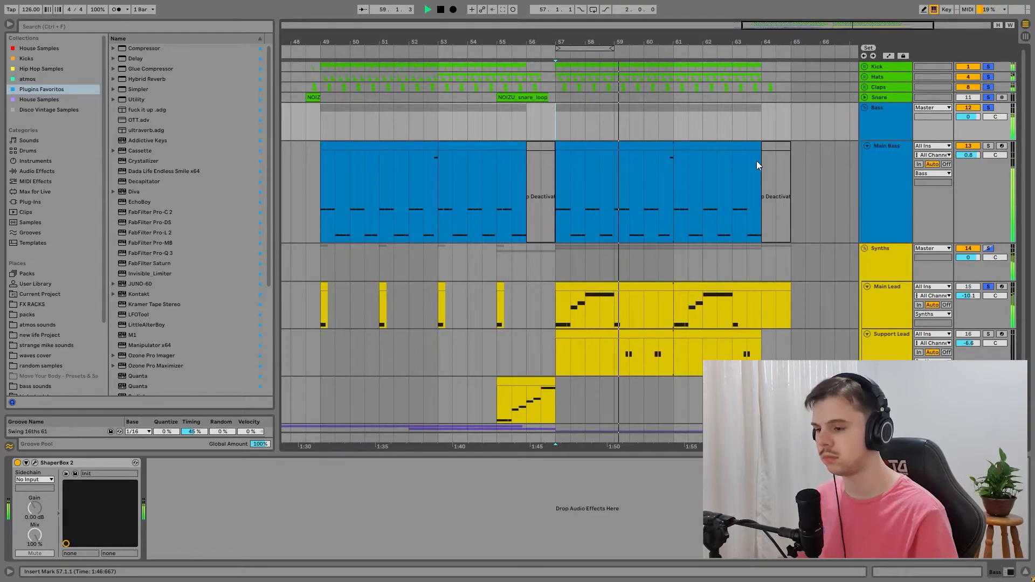
key(space)
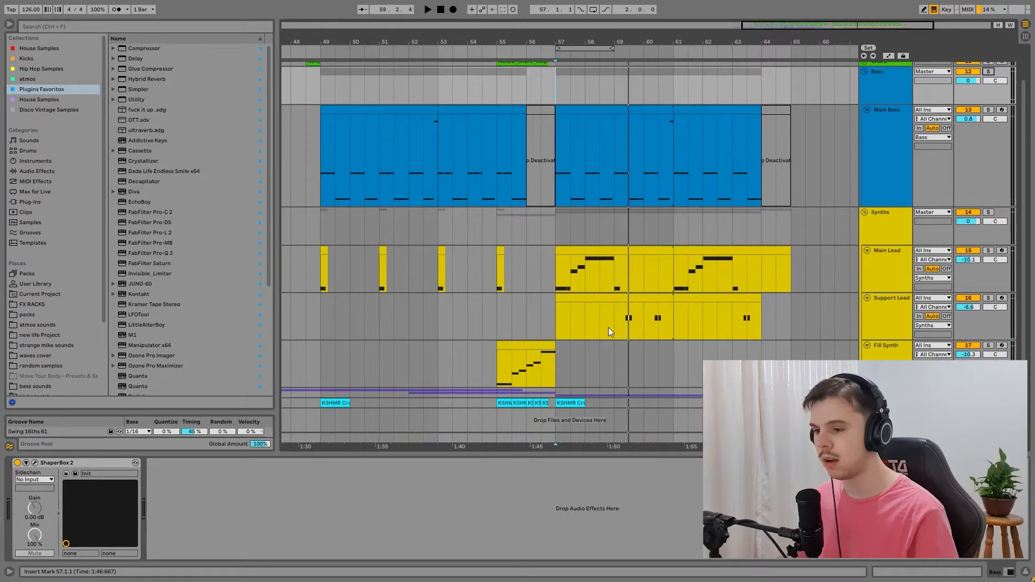
Step: Select and arm the Support Lead track, and open its Serum patch
click(609, 328)
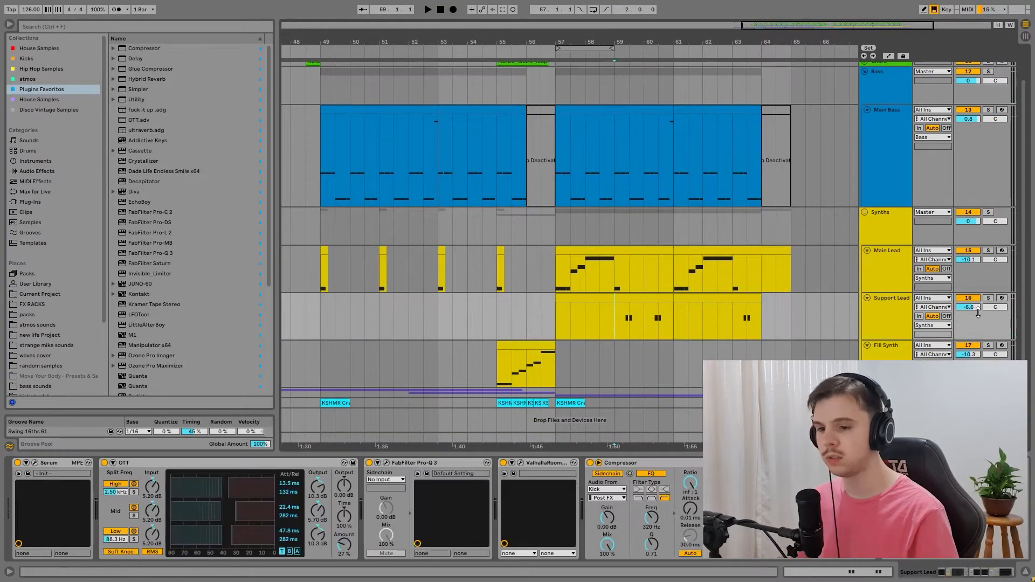
click(1002, 297)
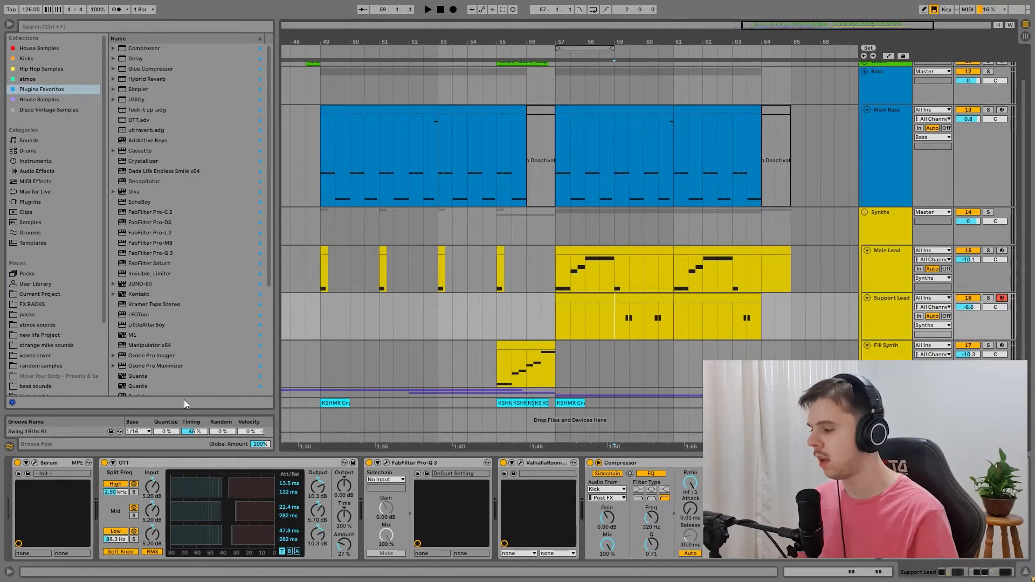
click(35, 463)
drag(320, 89, 374, 54)
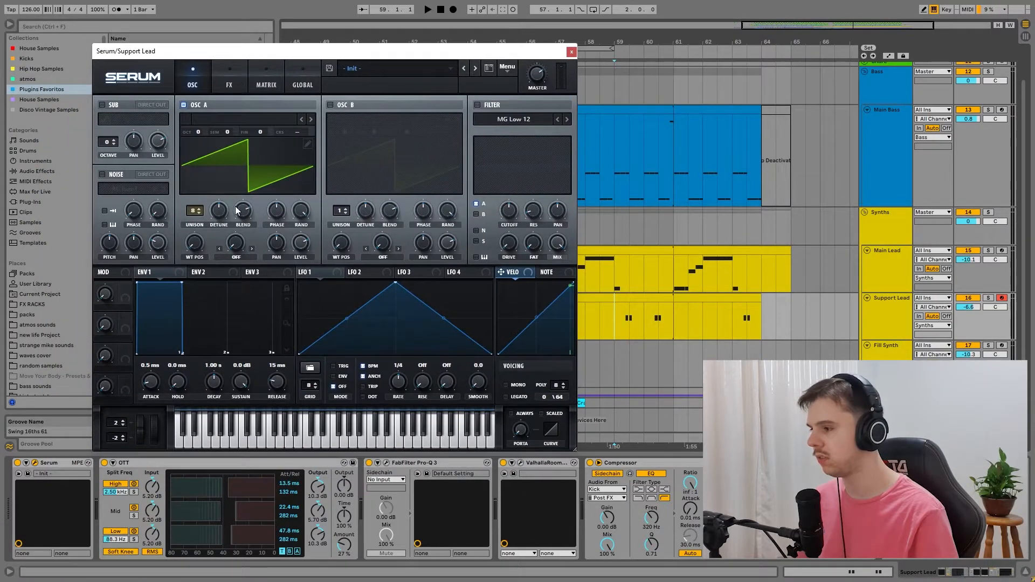
Step: Review the Support Lead's Serum FX filter, FabFilter Pro-Q 3 curve and ValhallaRoom reverb settings
click(232, 84)
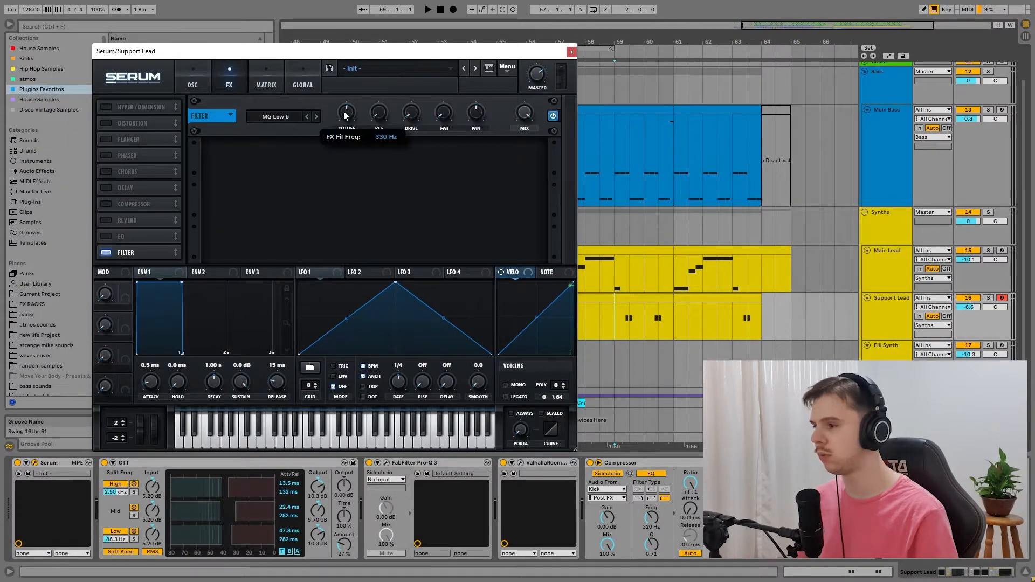
click(571, 52)
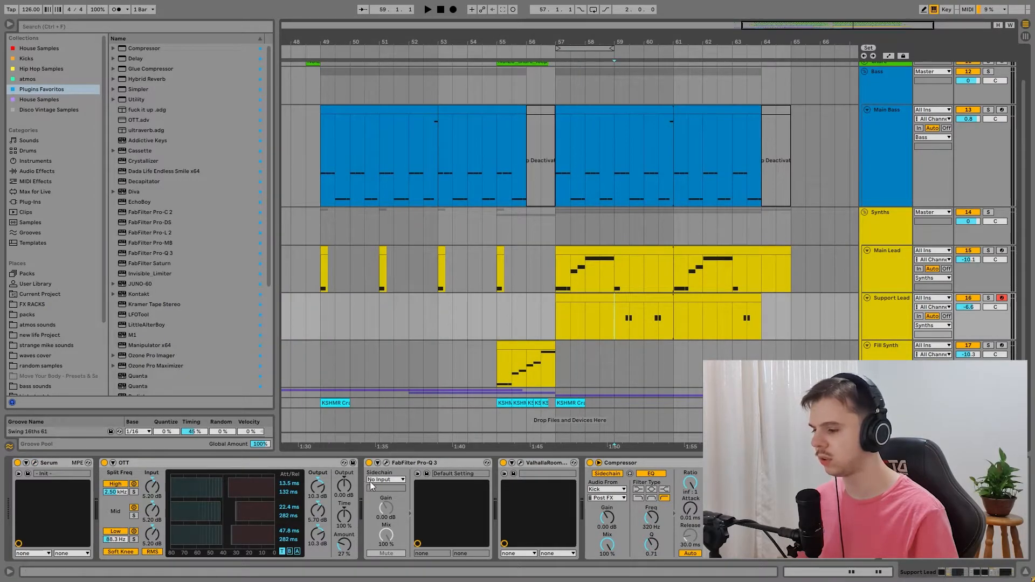
click(387, 462)
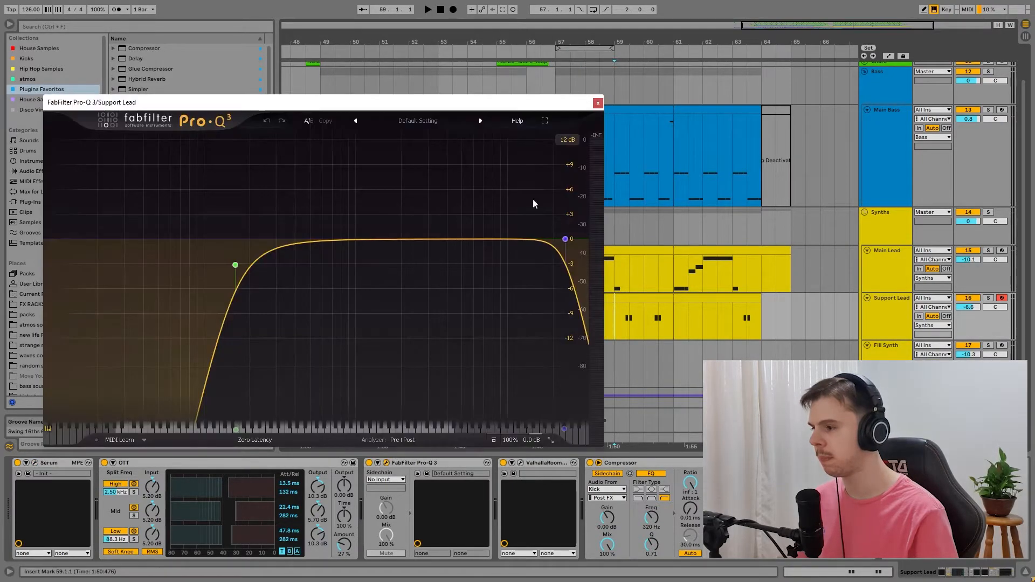
click(520, 463)
Step: Solo the Support Lead, play it from bar 59, and close its open Pro-Q 3 and ValhallaRoom windows
click(613, 324)
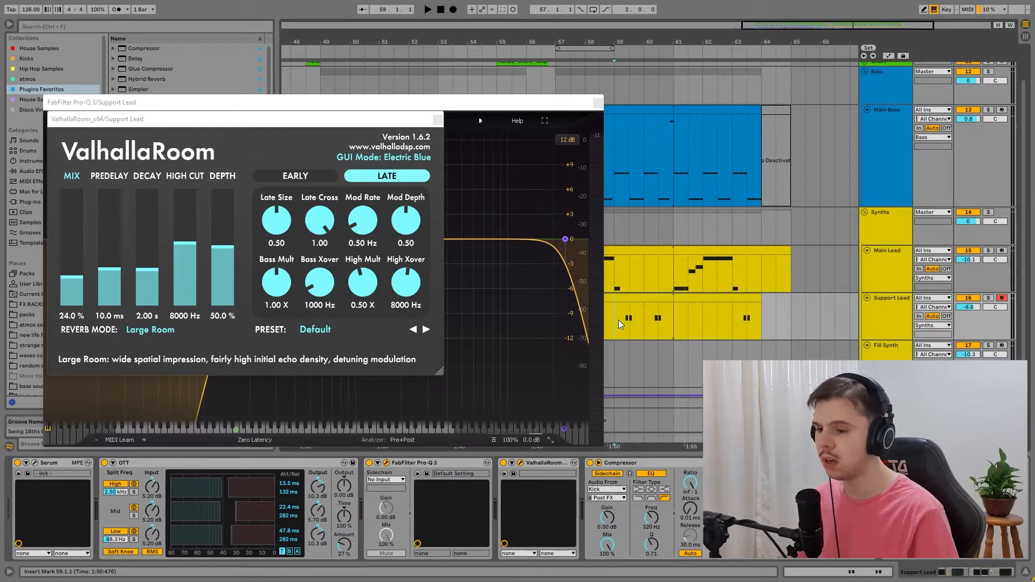
key(space)
click(987, 298)
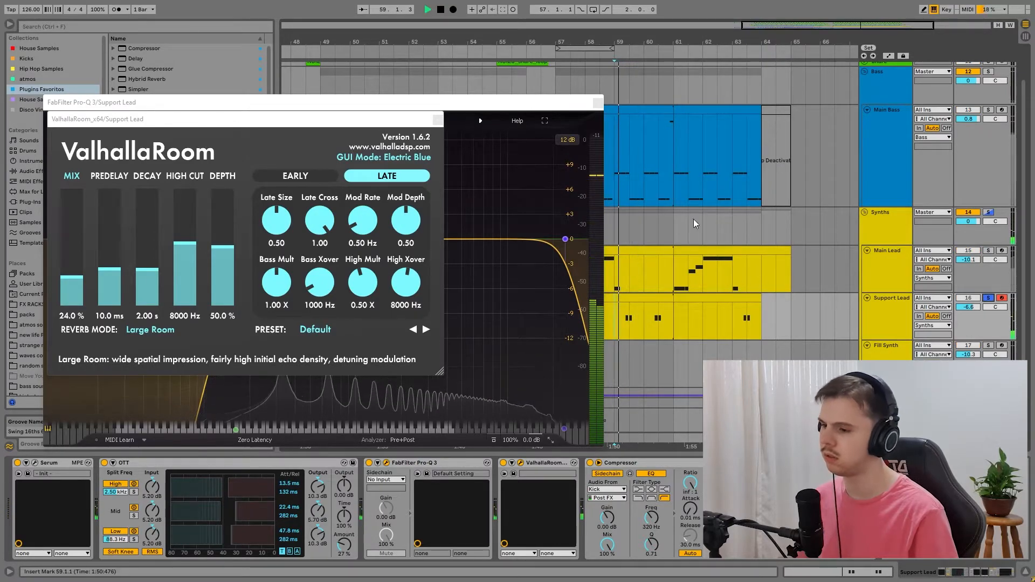
click(597, 103)
click(438, 119)
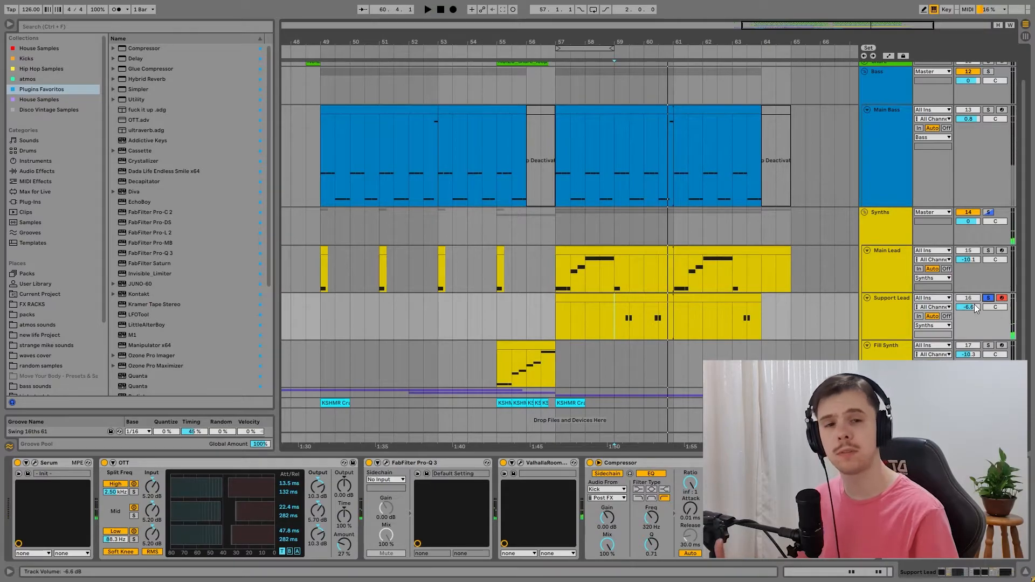
Step: Select the Fill Synth clip at bar 55 and review the oscillator and FX settings of its Serum patch
click(489, 367)
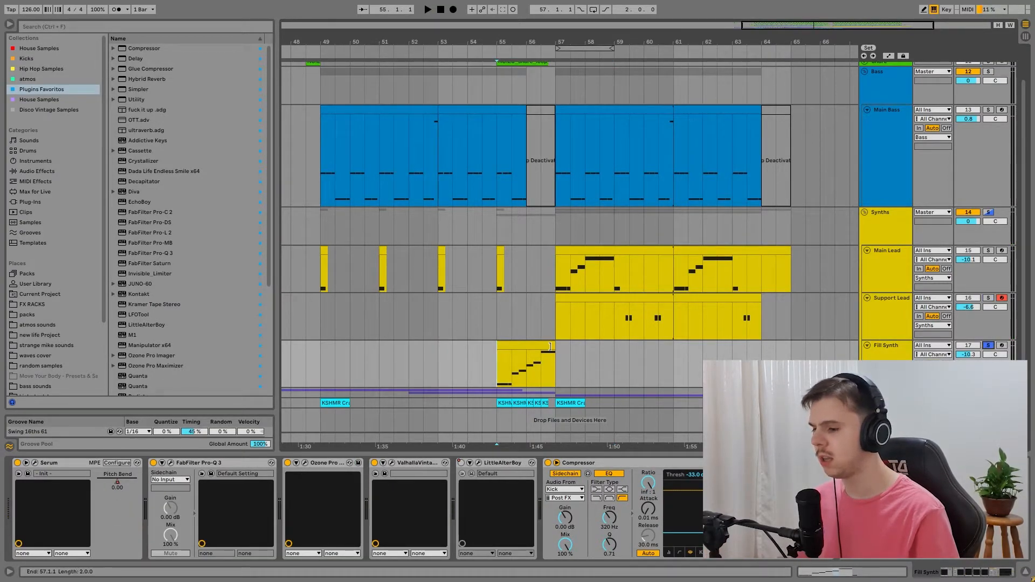
drag(807, 28, 817, 55)
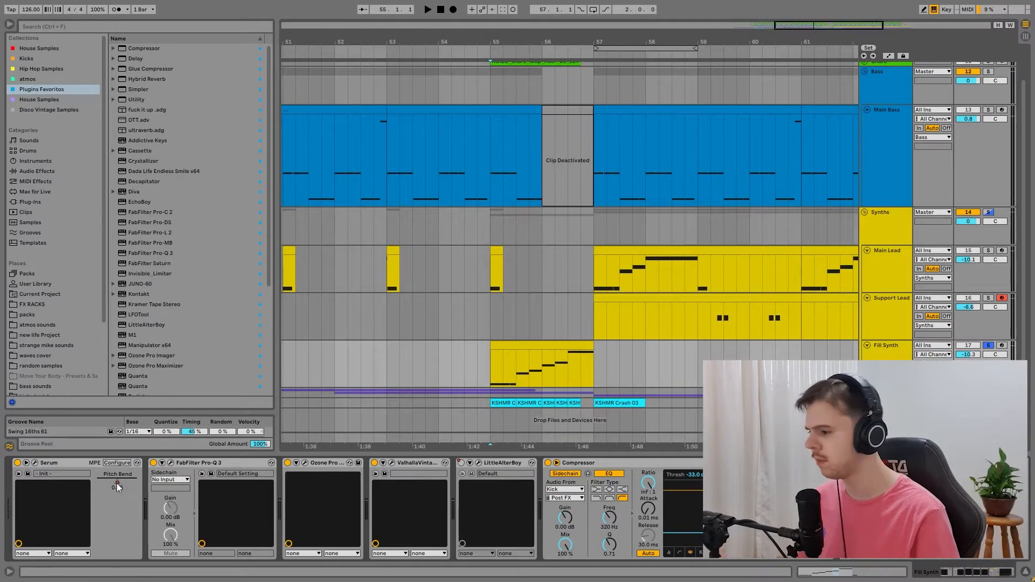
click(34, 463)
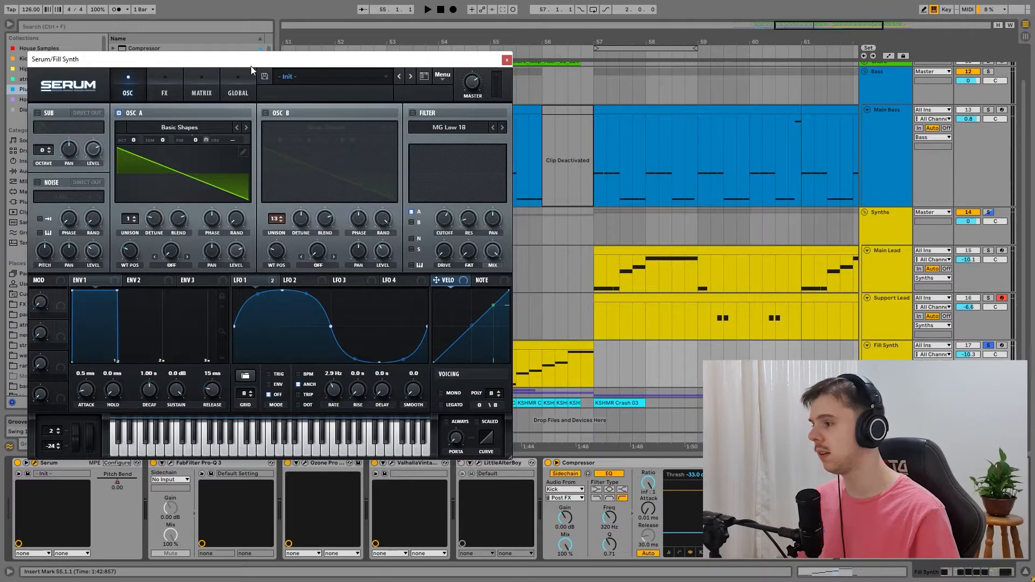
drag(251, 66, 309, 68)
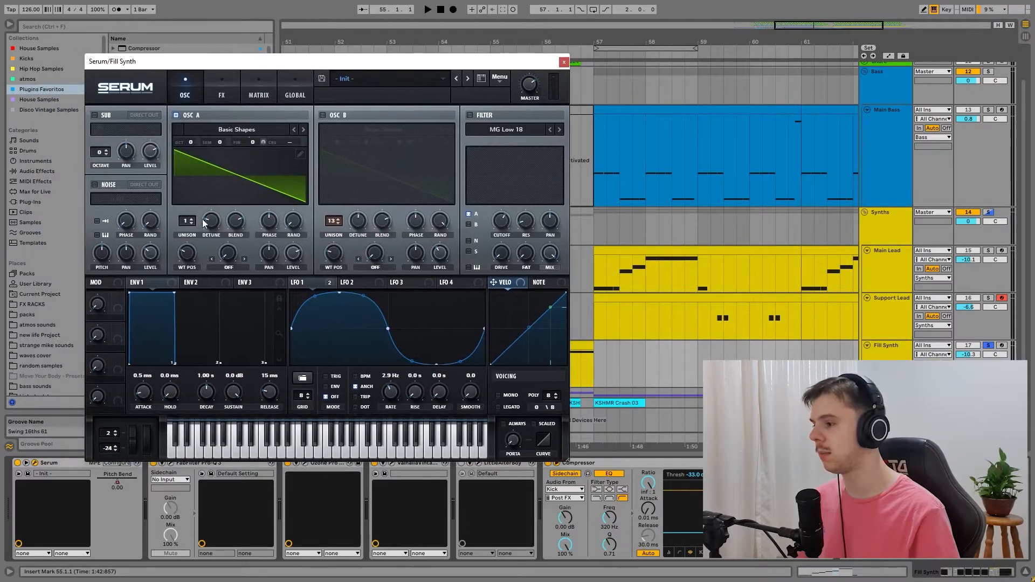
click(221, 89)
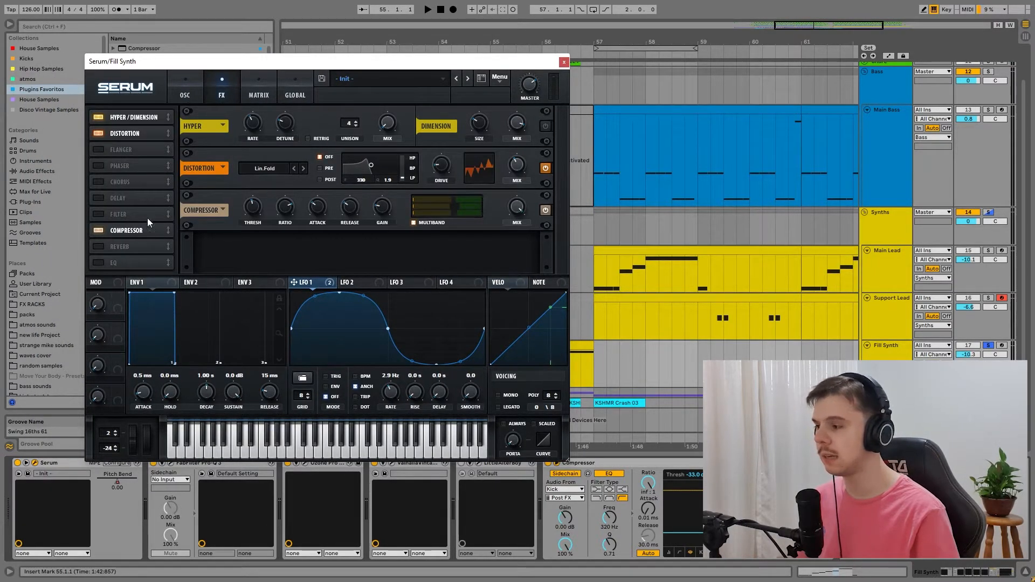
click(563, 62)
Step: Check the Fill Synth's Pro-Q 3 curve and play the soloed track from bar 55
click(171, 462)
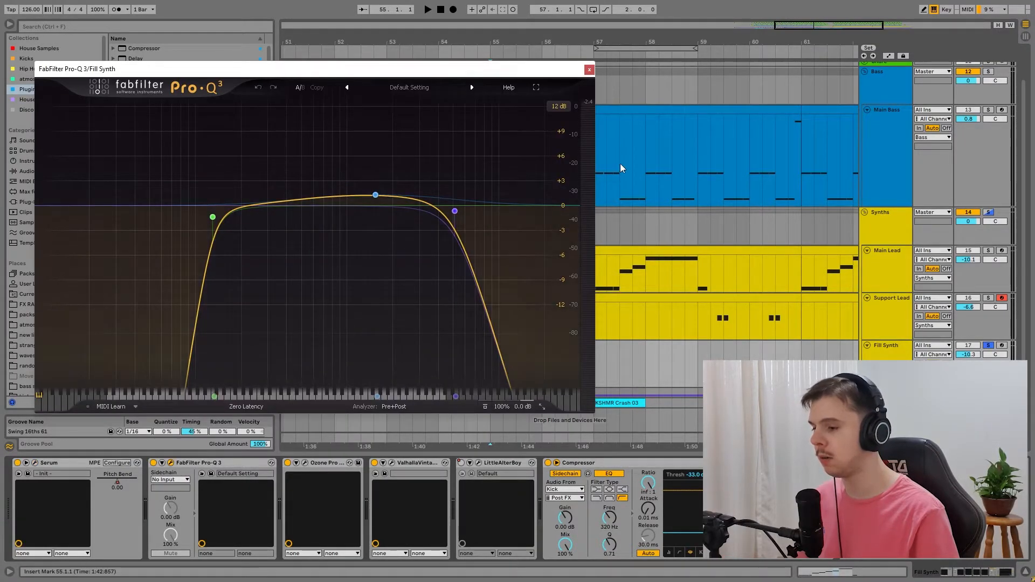
click(590, 69)
click(495, 314)
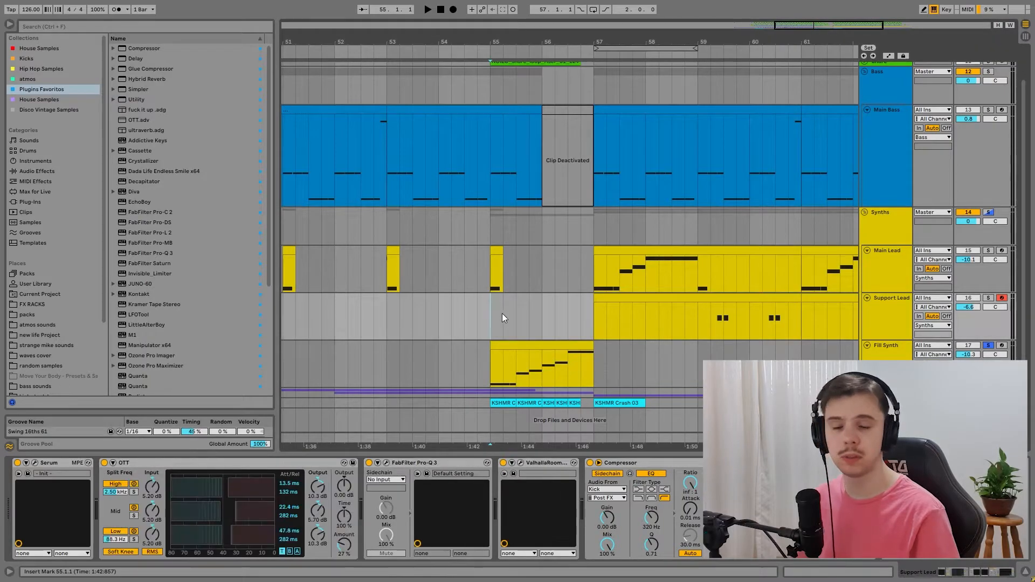
key(space)
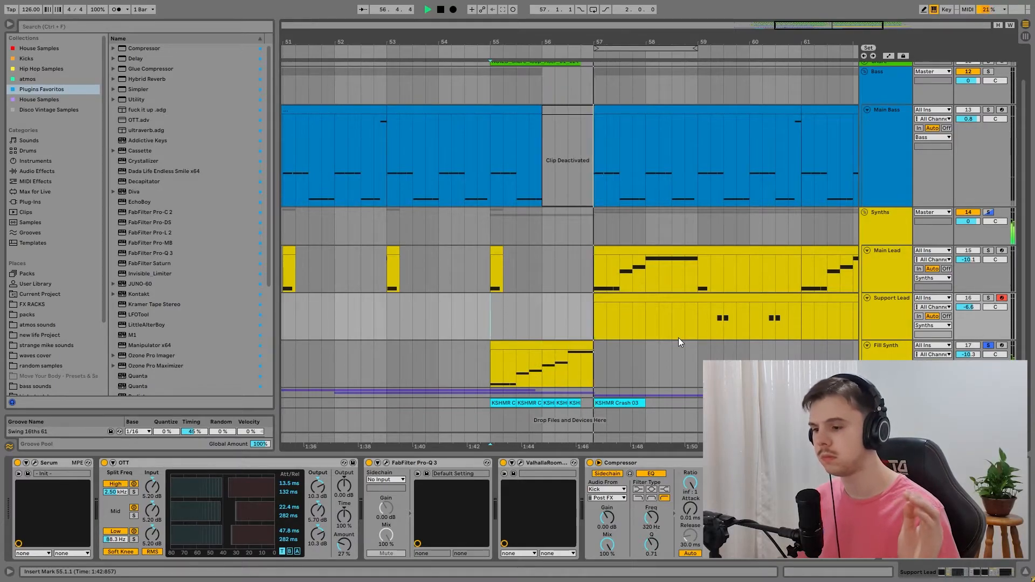
key(space)
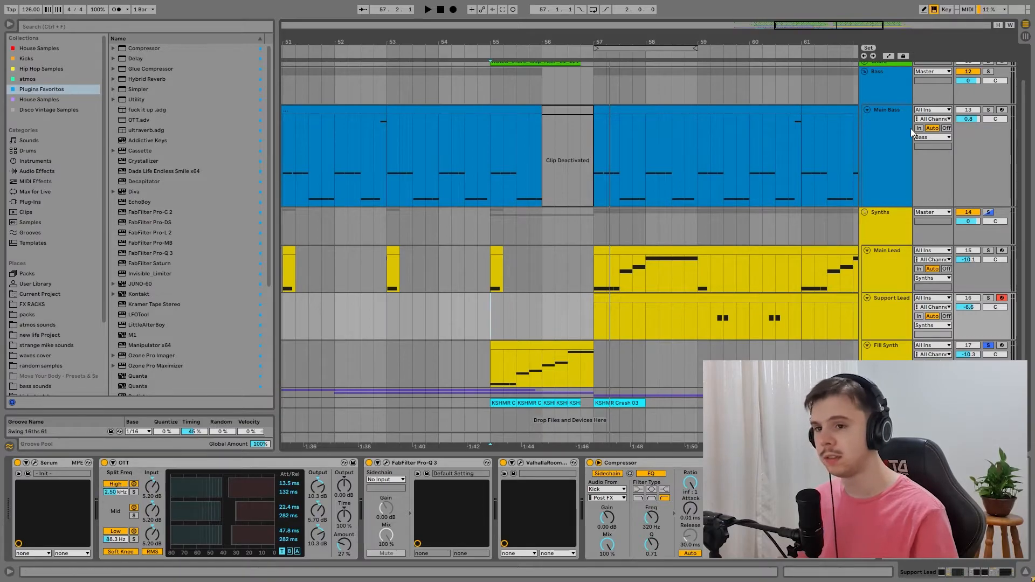
Step: Show the automation lanes and examine the Fill Synth's Serum automation over the clip's last beat alongside its Serum patch
click(891, 56)
click(899, 356)
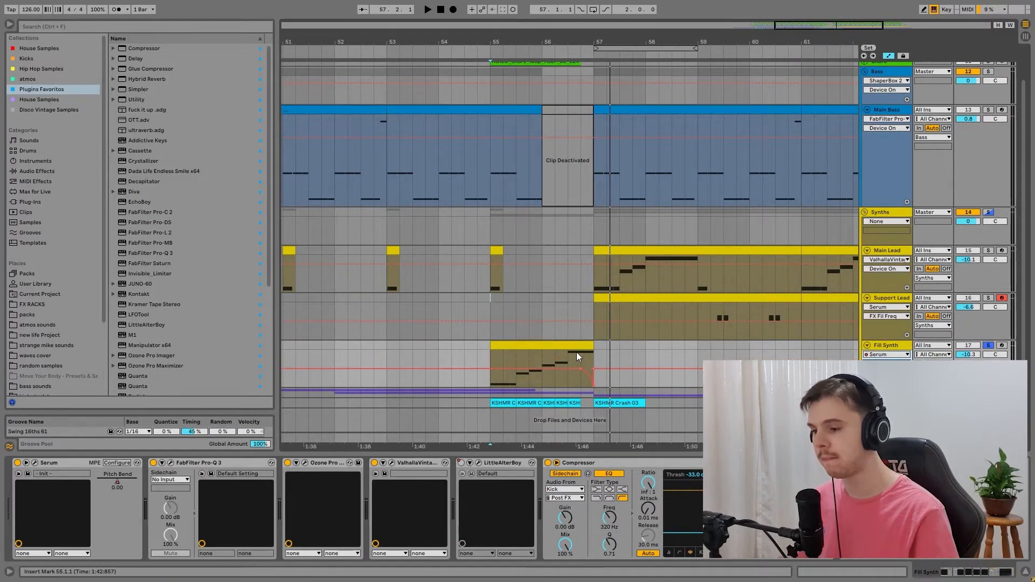
drag(578, 352, 592, 352)
click(35, 463)
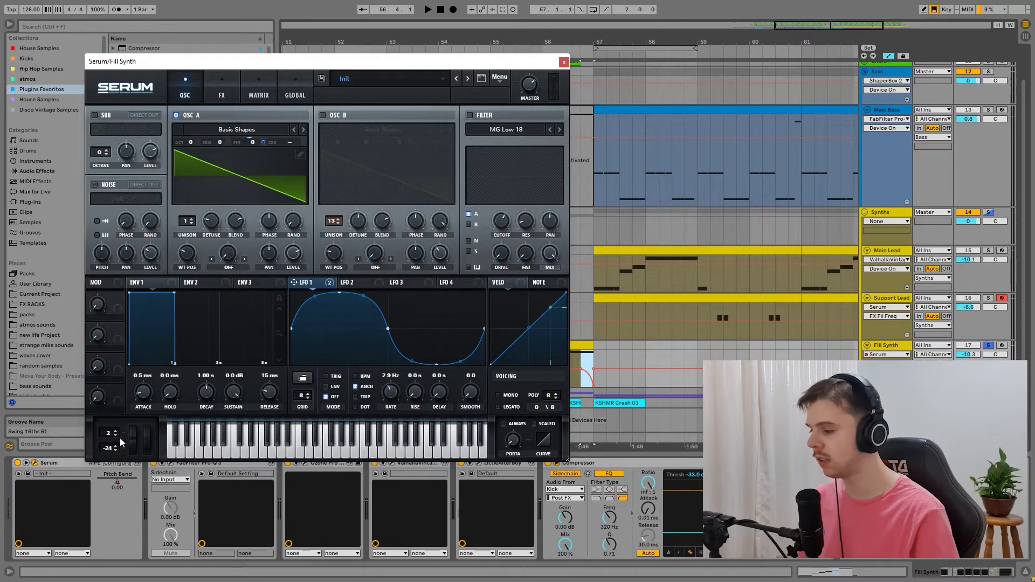
drag(326, 63, 394, 42)
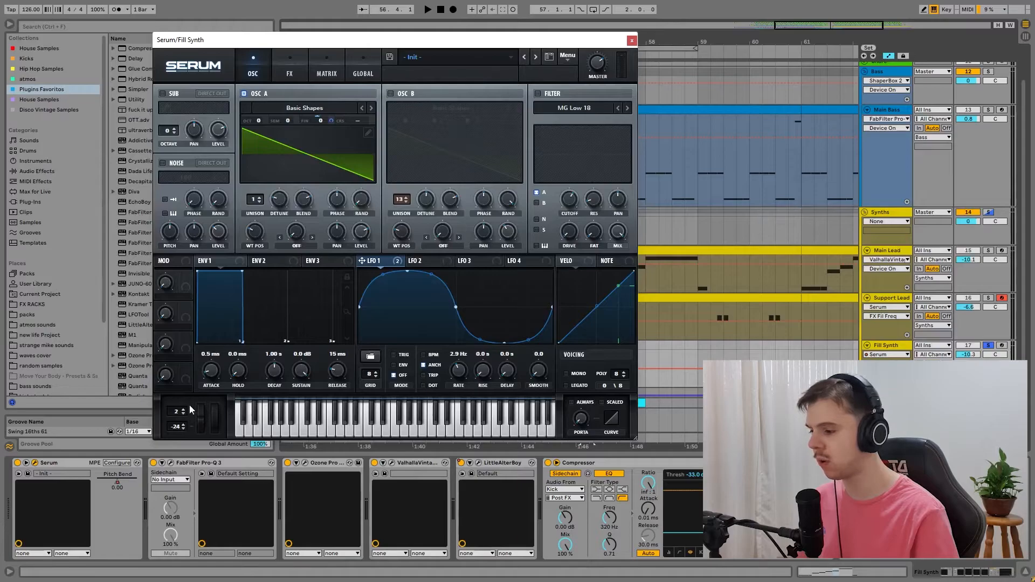
click(632, 40)
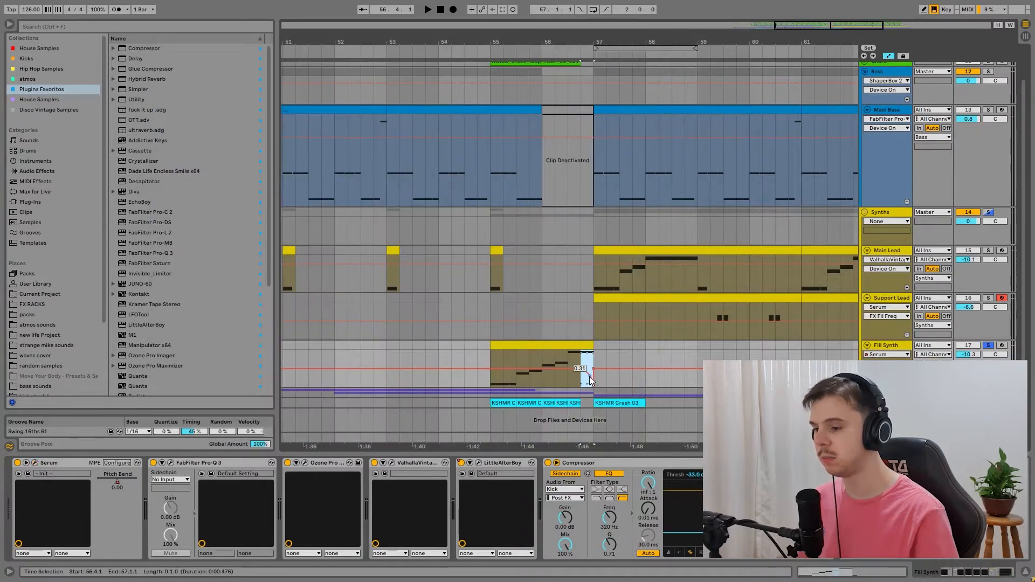
Step: Open LittleAlterBoy on the Fill Synth and play the clip from bar 55 with its Pitch automation shown
click(478, 462)
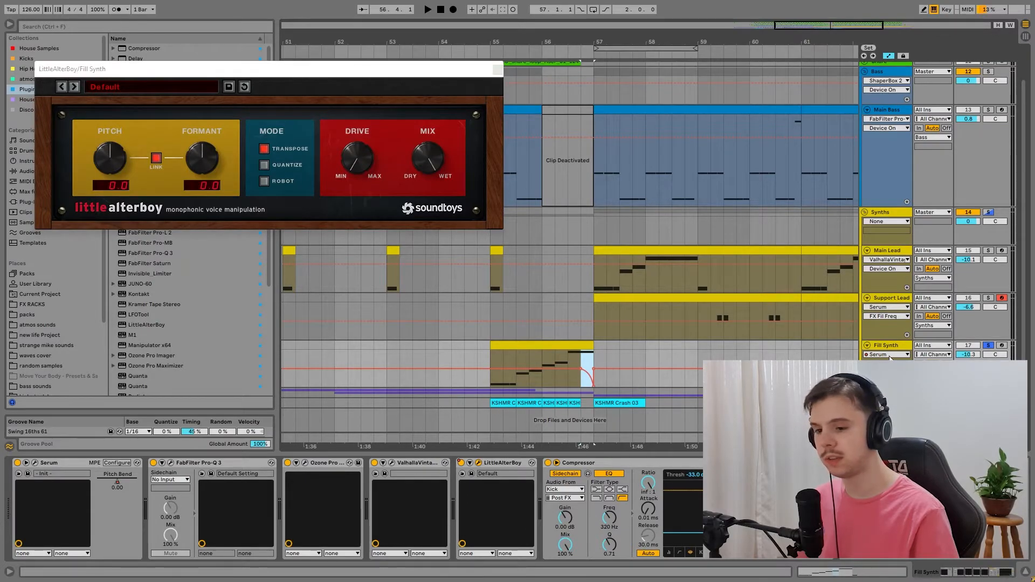
click(566, 345)
key(space)
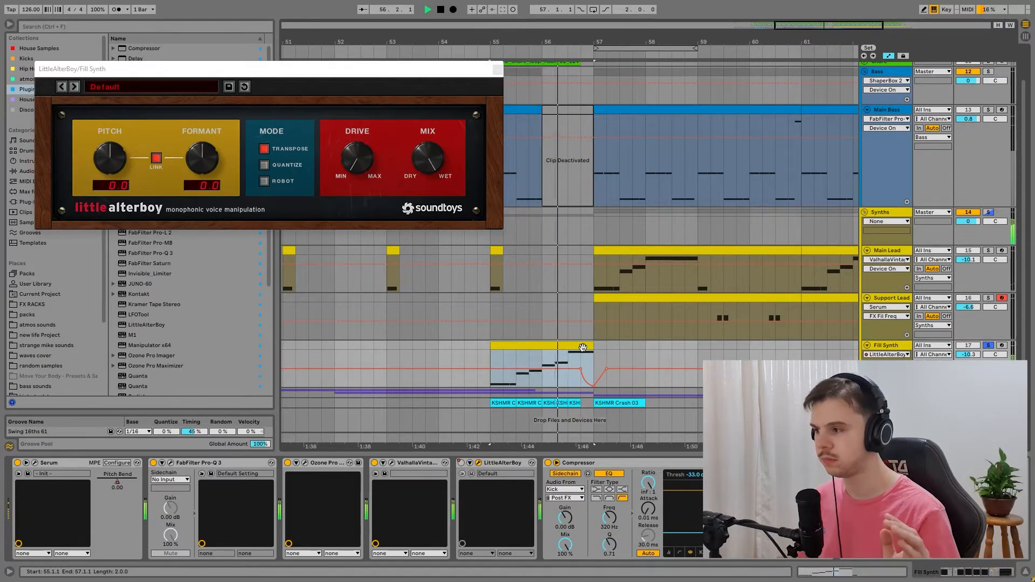
key(space)
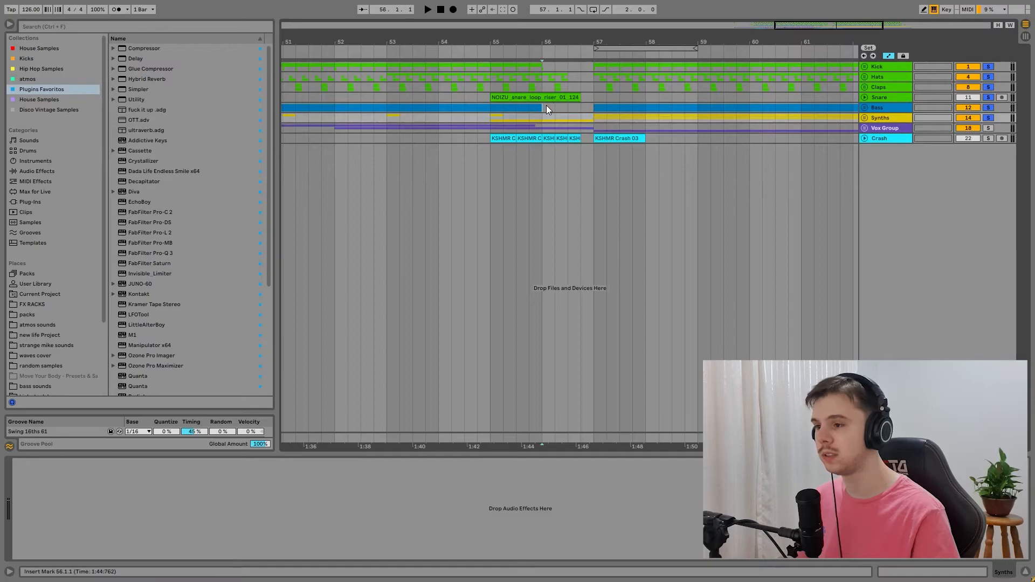
Step: Play the drums, Bass and Synths together from bar 55 and unfold the Synths group
click(490, 107)
key(space)
drag(817, 27, 835, 6)
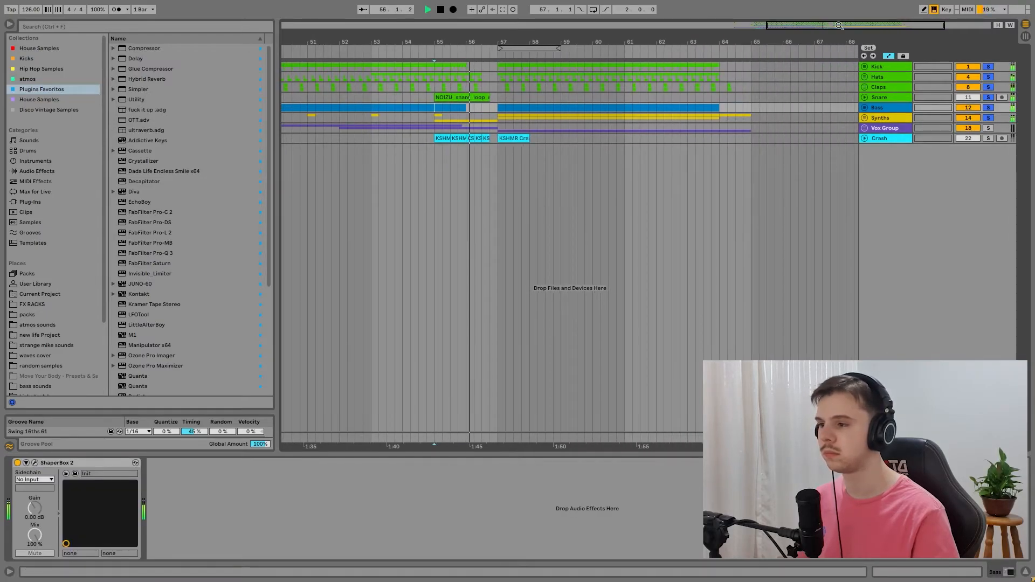
click(864, 118)
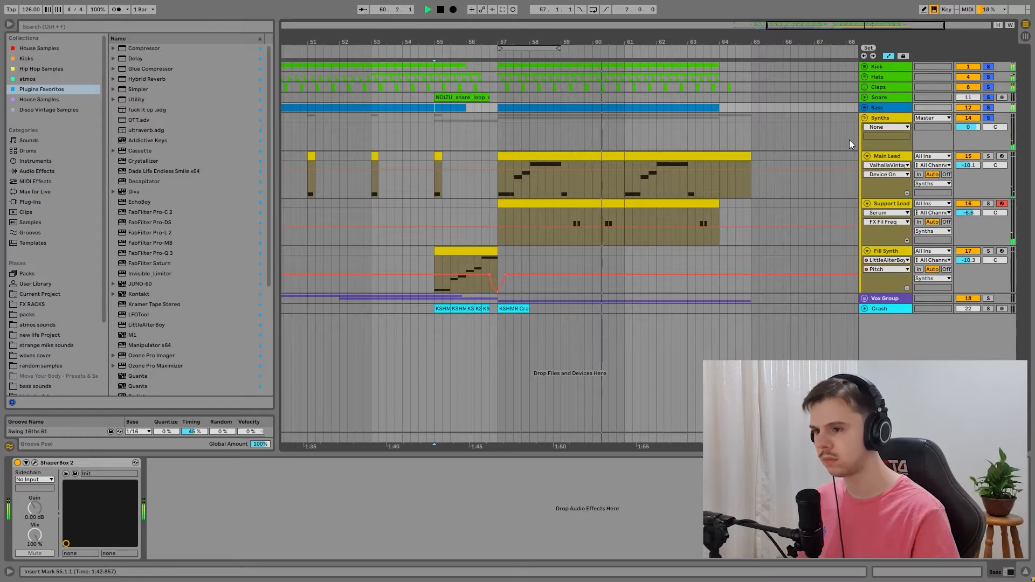
key(space)
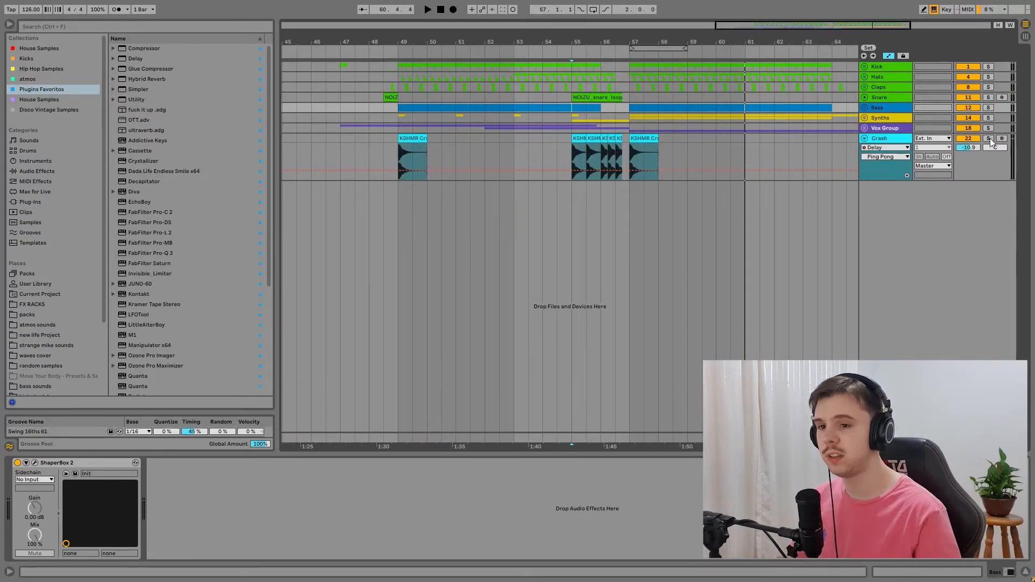
Step: Solo the Crash with the drums, Bass and Synths, play from bar 55, and clear the solos
click(990, 139)
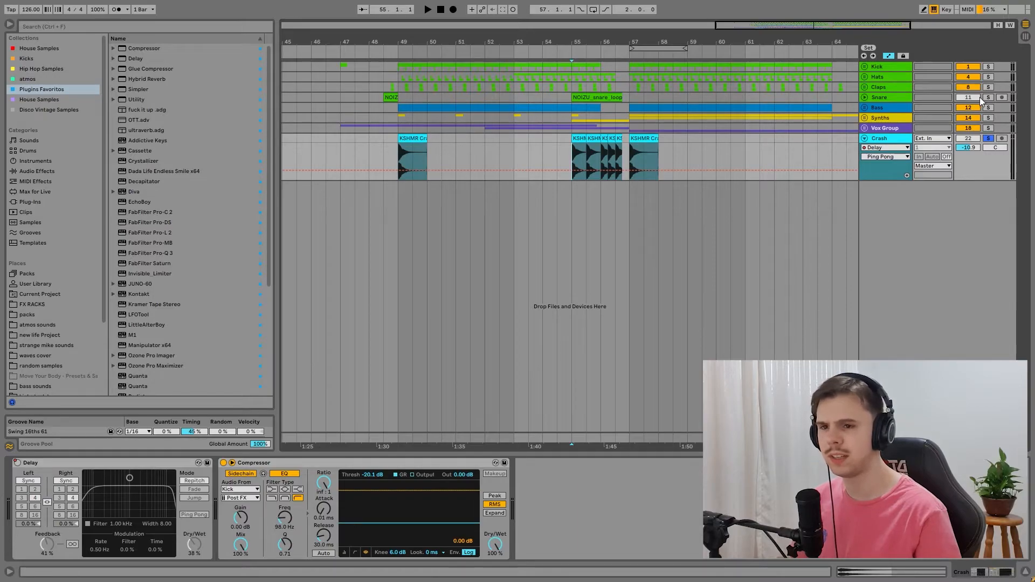
click(988, 118)
click(989, 107)
click(989, 67)
key(space)
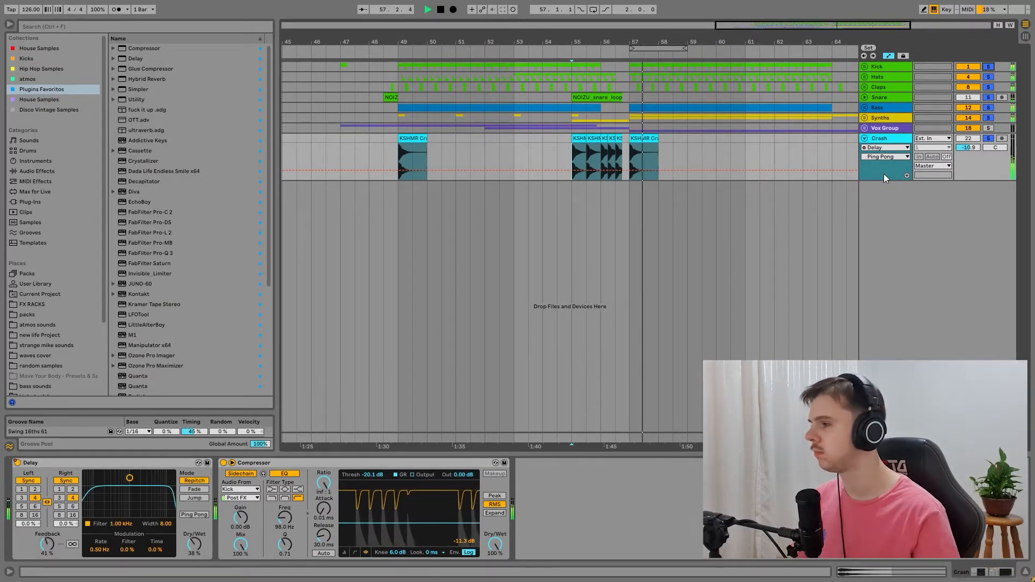
click(988, 138)
key(space)
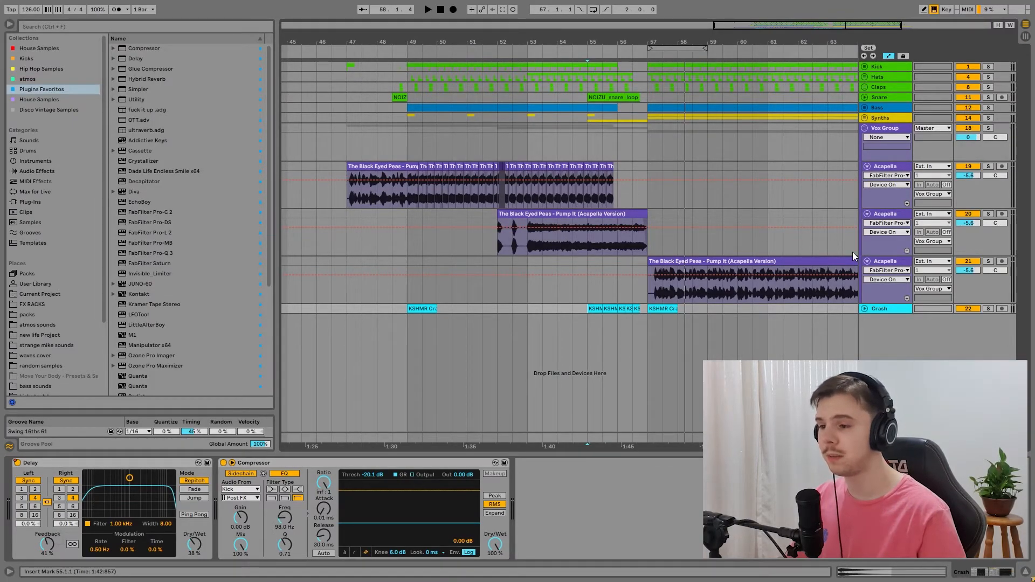
Step: Play the soloed Vox Group from bar 47 to hear the three Acapella tracks
click(346, 148)
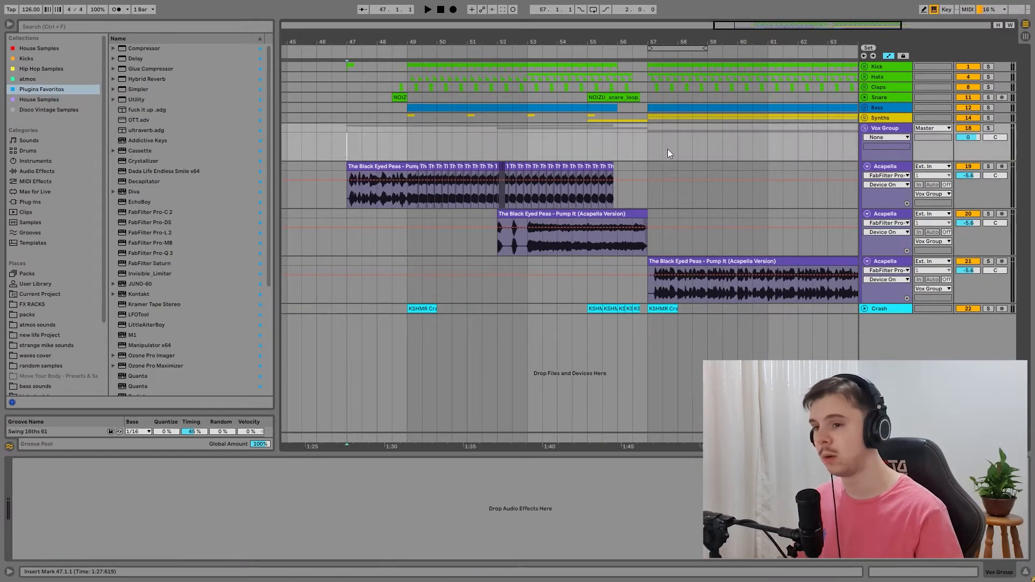
key(space)
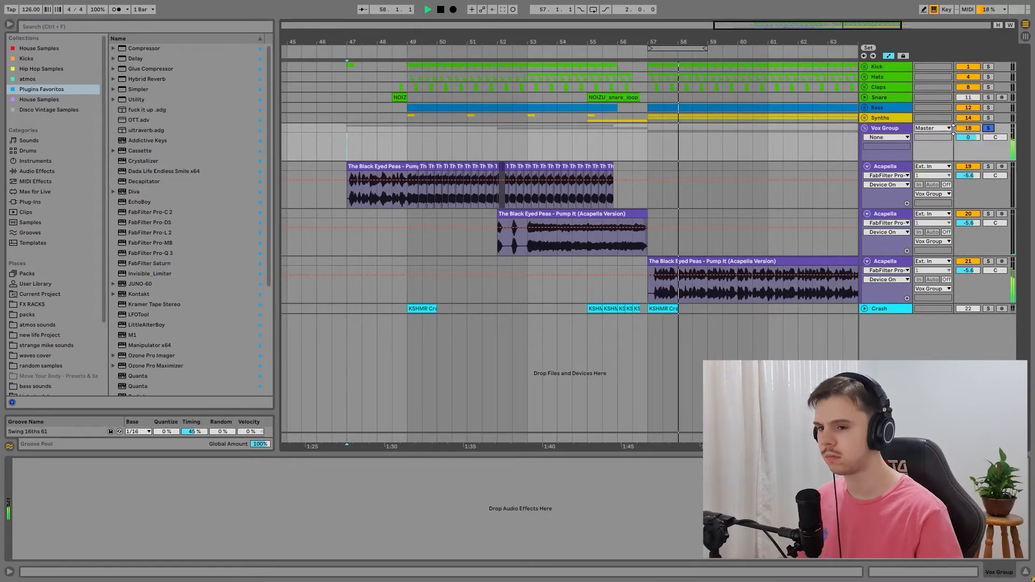
key(minus)
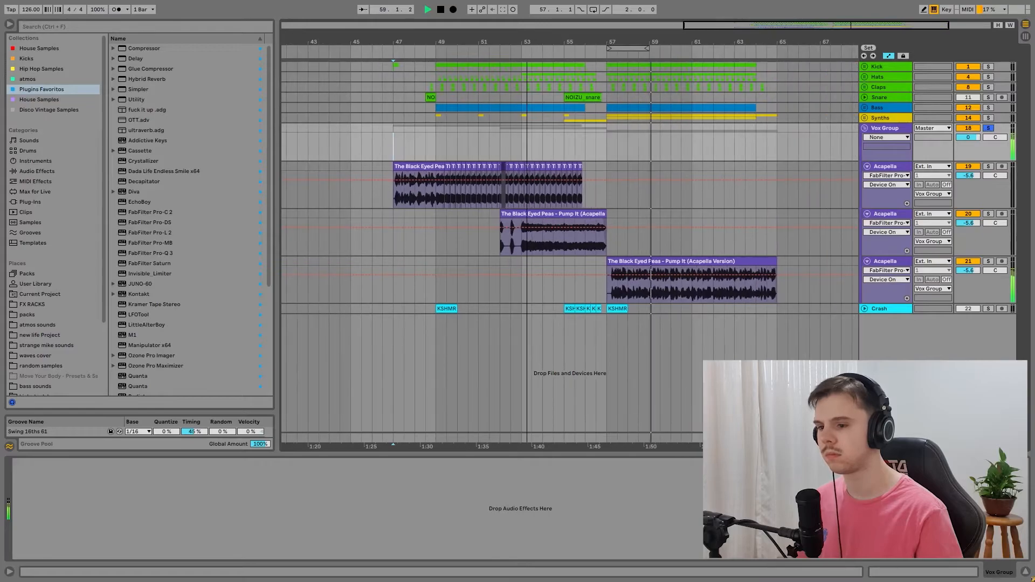
key(space)
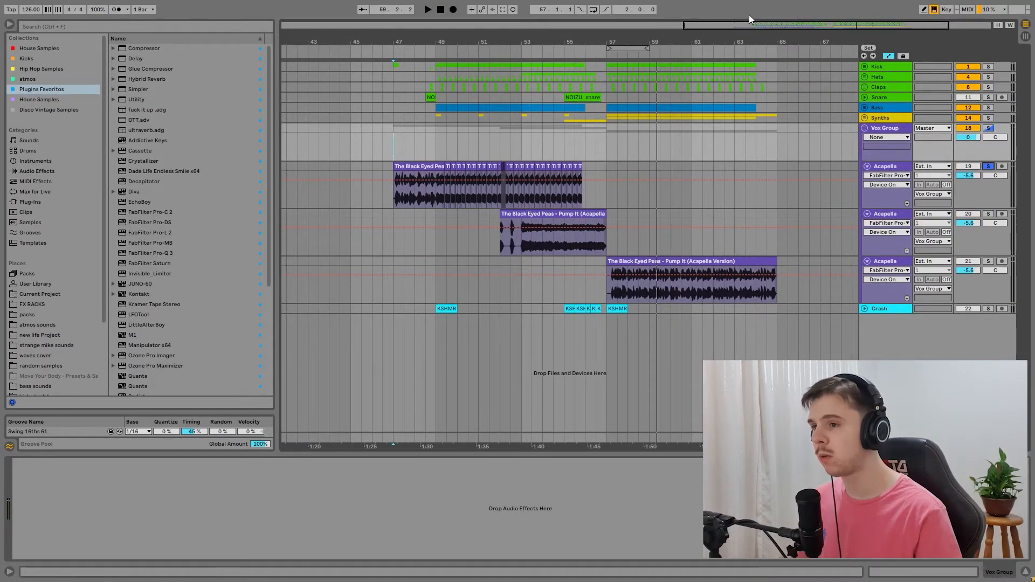
Step: Play the soloed first Acapella track from bar 49 to hear its chopped vocal section
drag(745, 24, 744, 49)
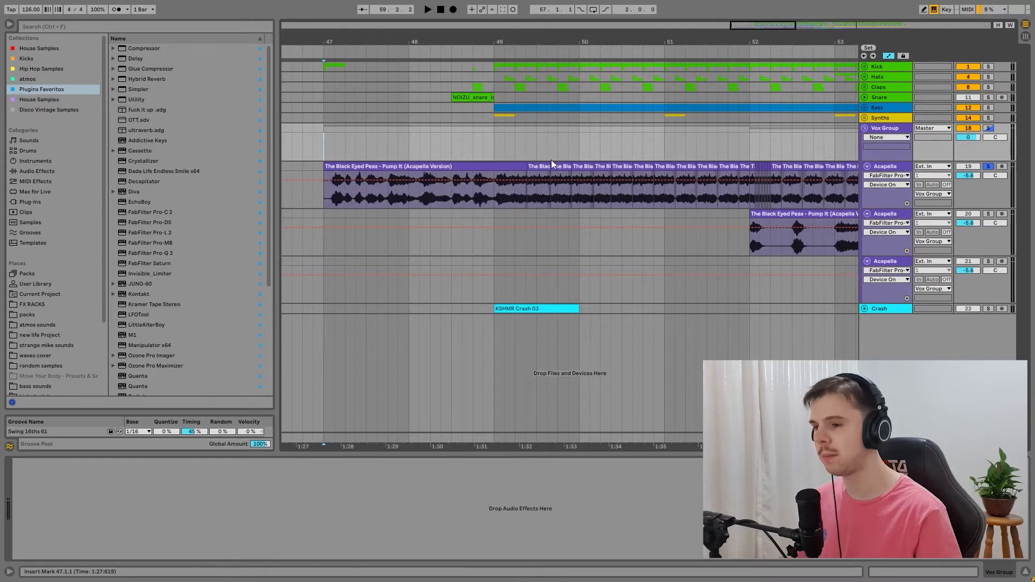
drag(502, 42, 506, 52)
click(503, 146)
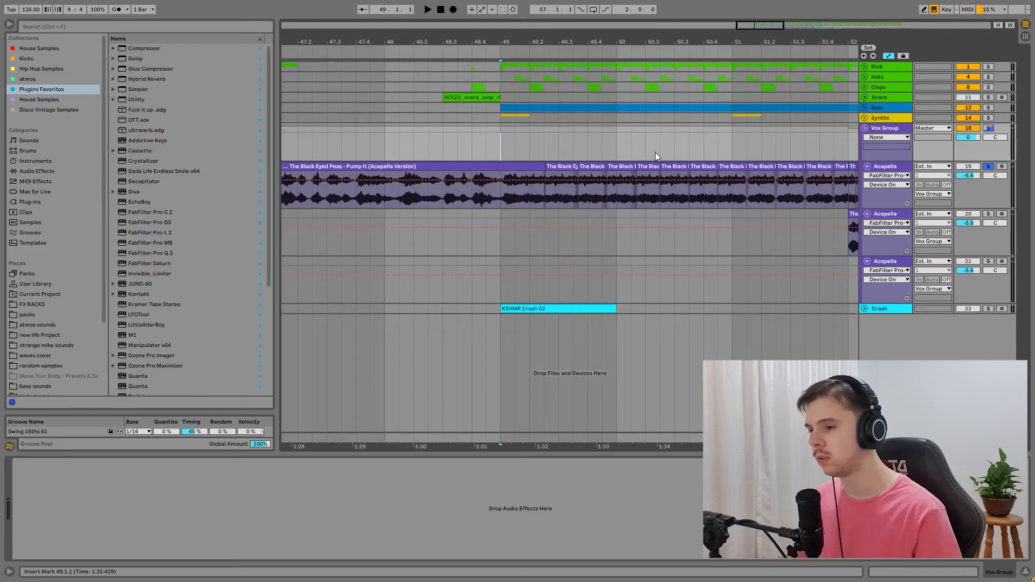
key(space)
drag(525, 43, 401, 45)
key(space)
Step: Try extending the uncut first Acapella clip over the chops to about 50.4.2 and play it from bar 49
drag(481, 42, 792, 54)
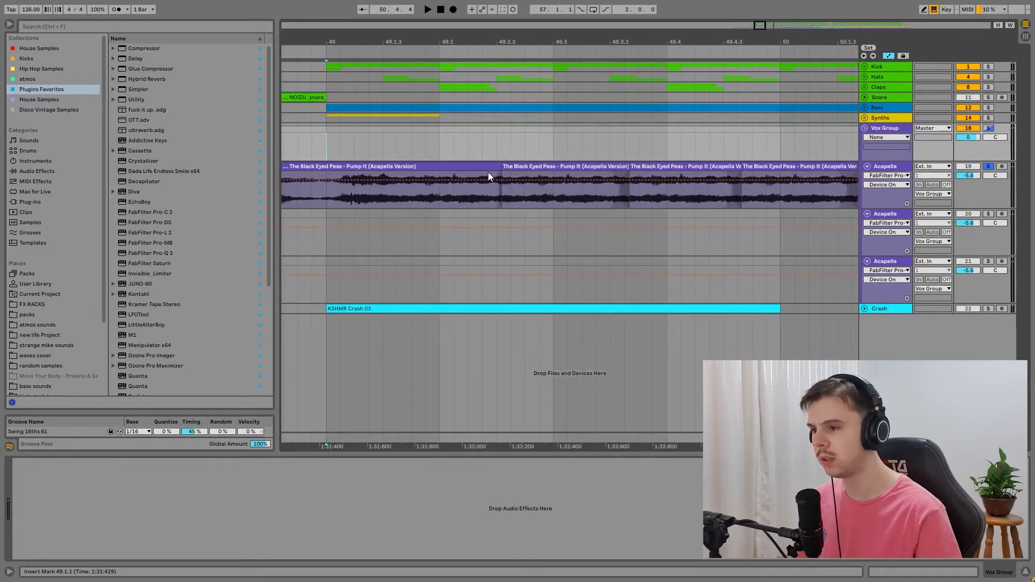
click(445, 166)
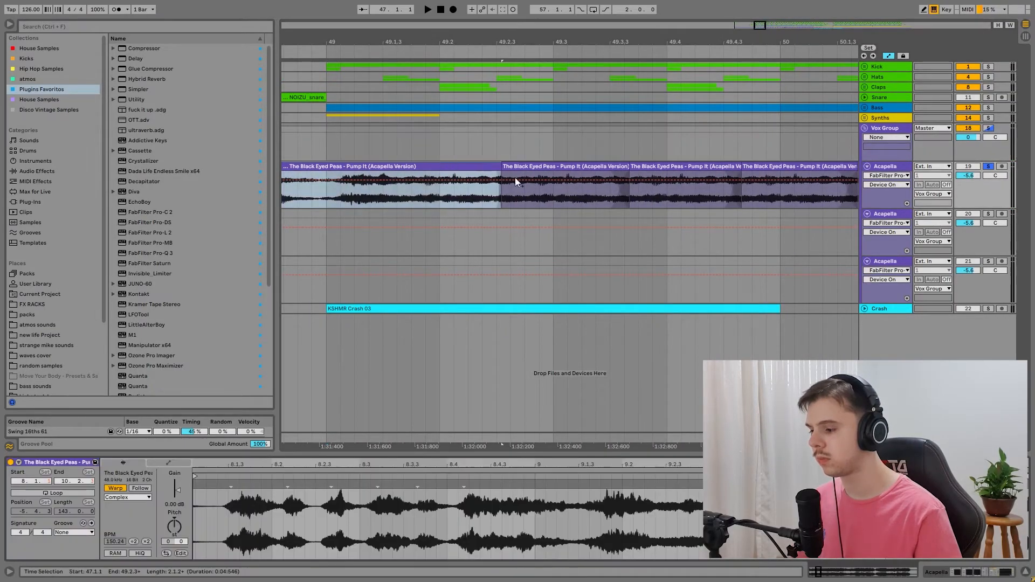
drag(761, 24, 759, 26)
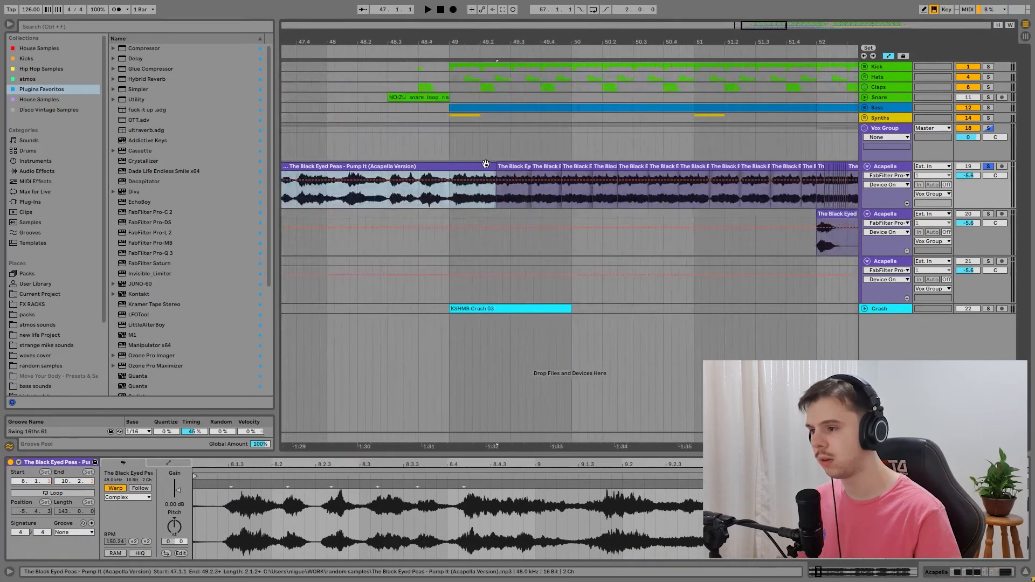
drag(494, 162, 673, 162)
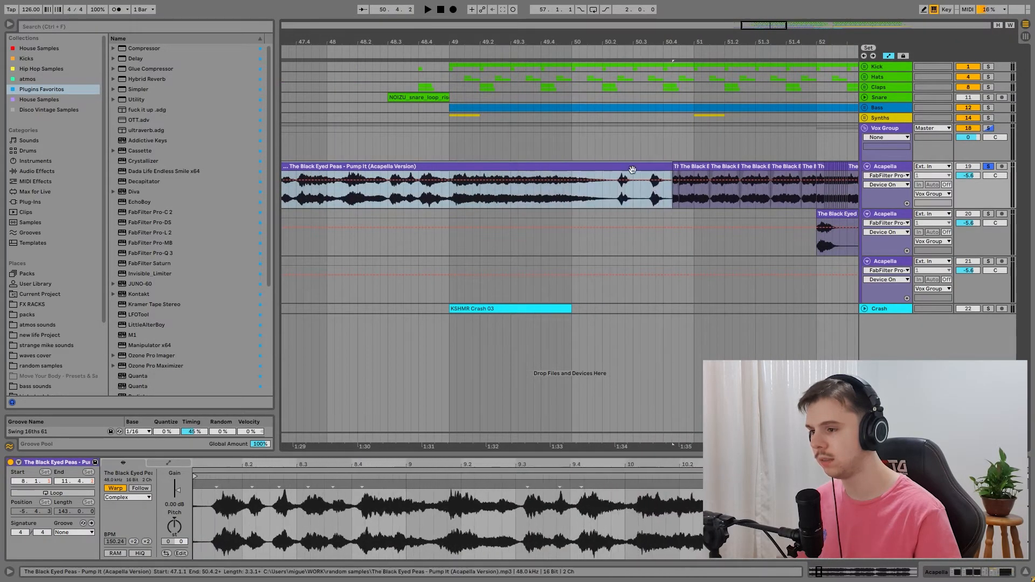
click(447, 197)
key(space)
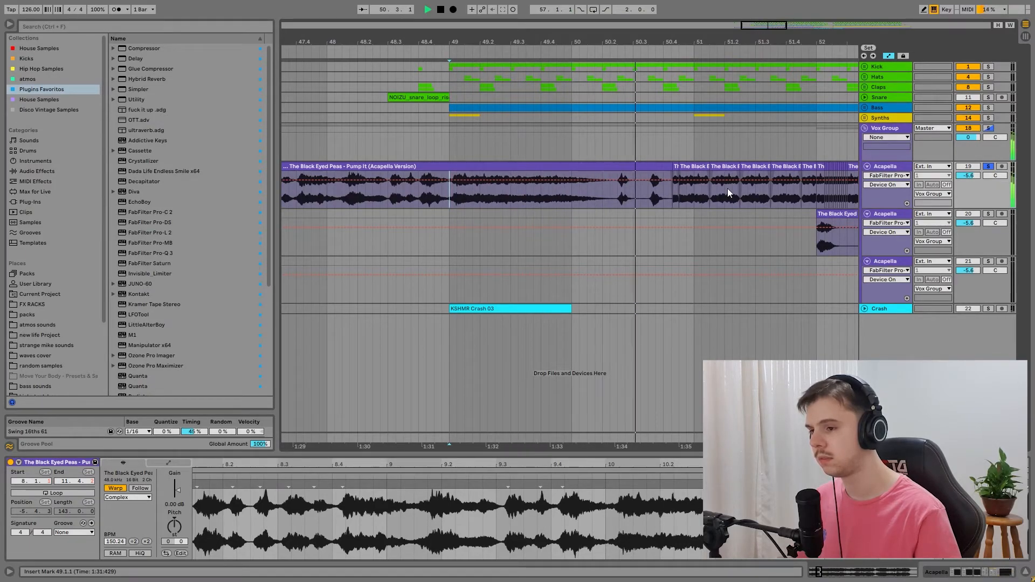
key(space)
key(ctrl+z)
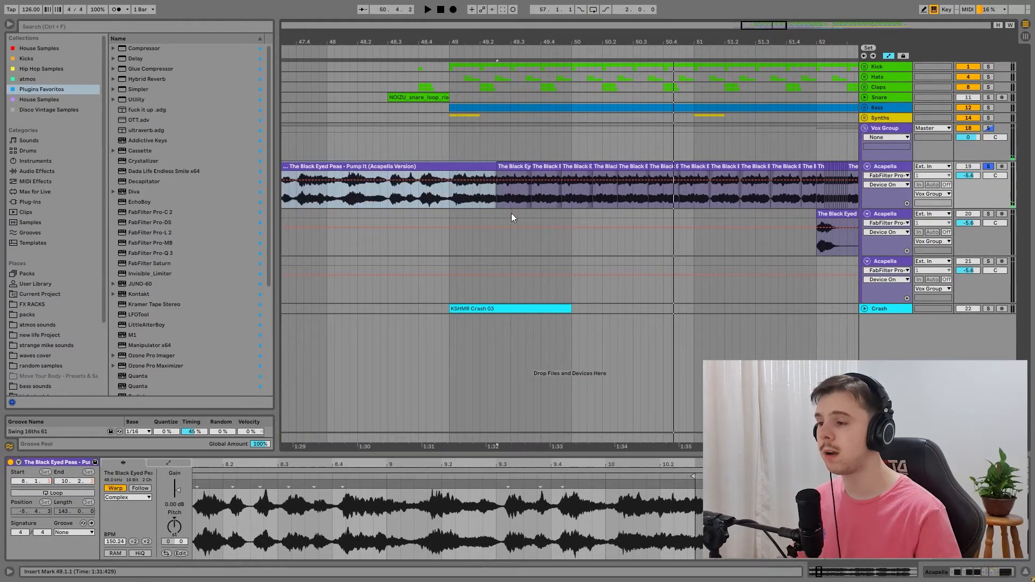
Step: Examine the first Acapella track's chopped clips after bar 49 and play them soloed from 50.3.2 to bar 52
click(448, 199)
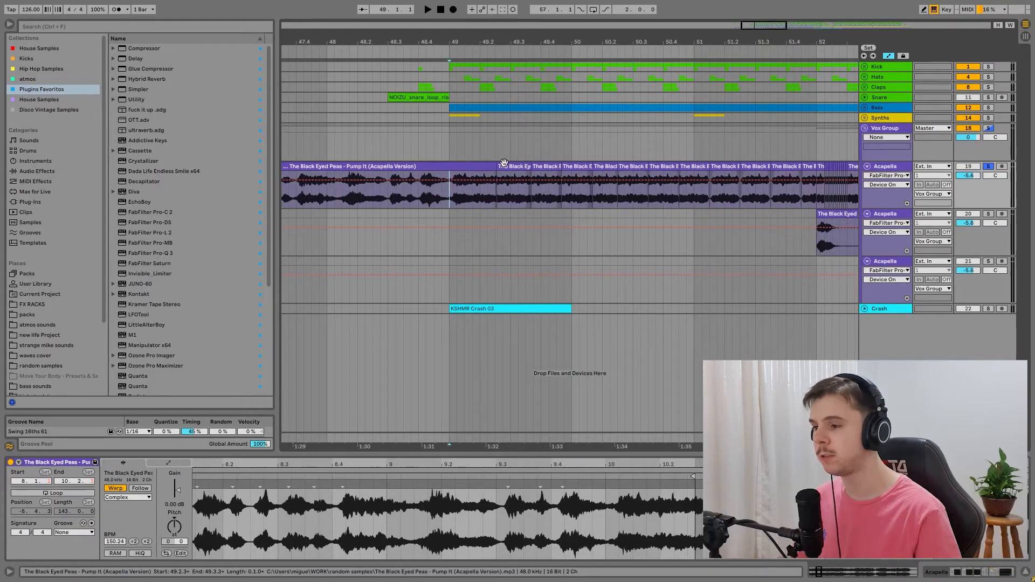
scroll(543, 151, up, 3)
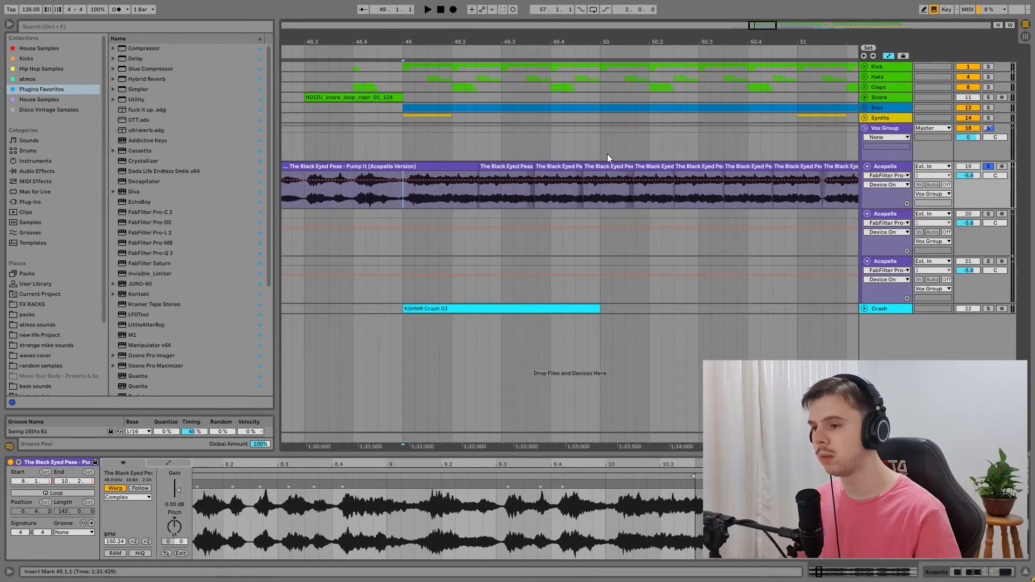
scroll(765, 69, down, 2)
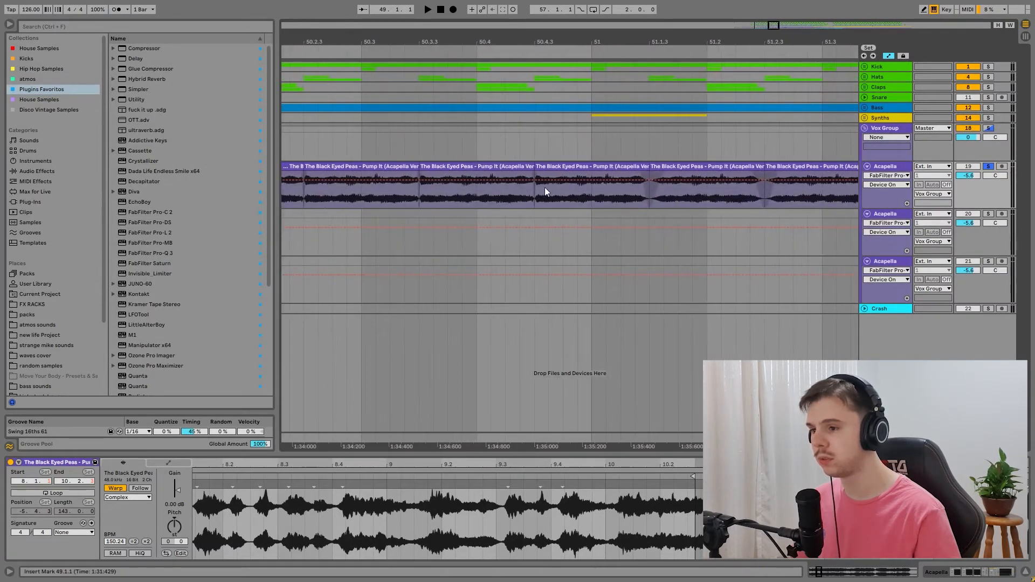
click(387, 190)
key(space)
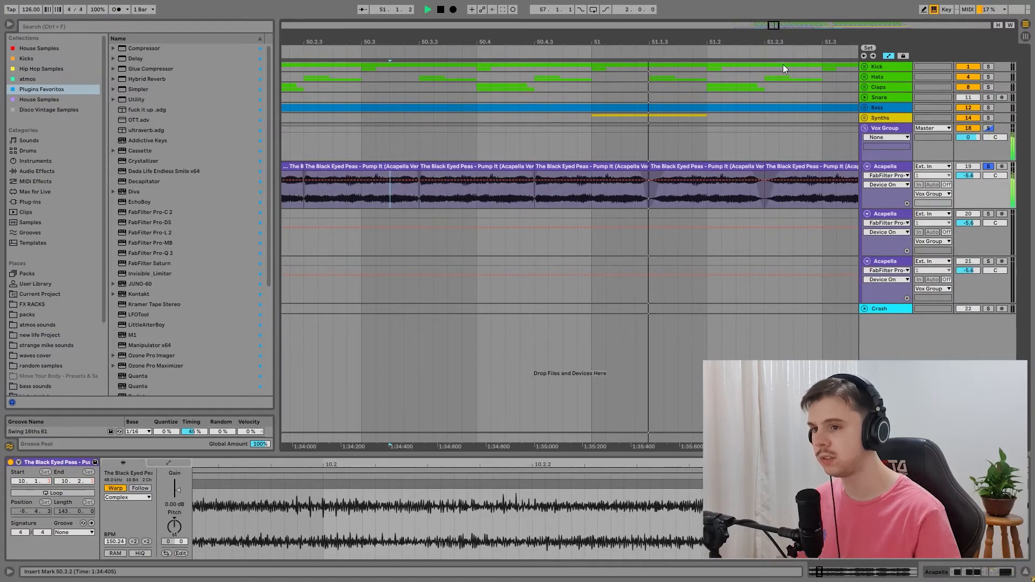
drag(773, 24, 778, 8)
key(space)
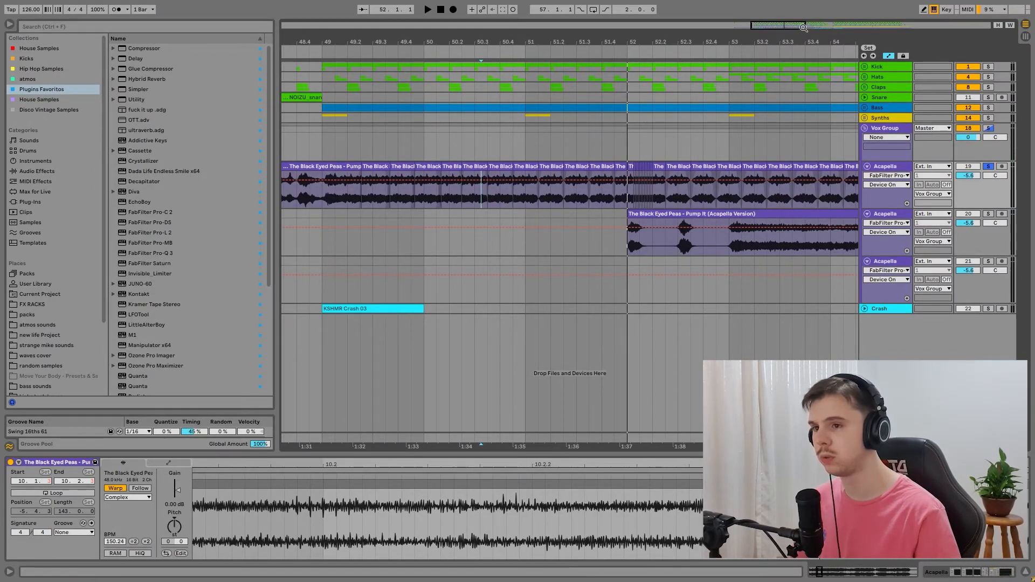
Step: Play the soloed first Acapella track from the short repeated chops at bar 52
scroll(649, 182, up, 2)
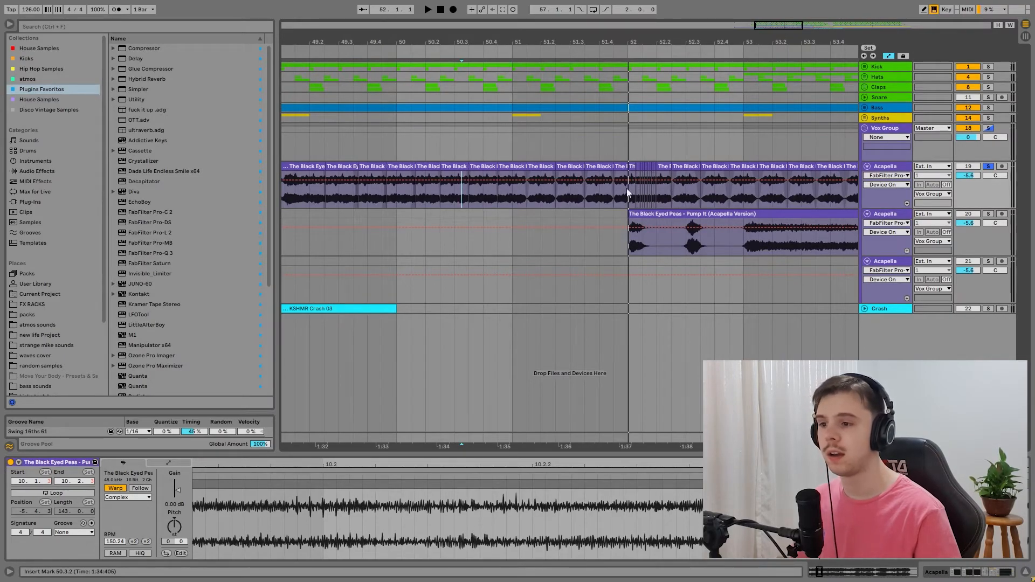
click(627, 192)
key(space)
Step: Play the soloed second Acapella clip from bar 52 and open its waveform to examine the warp markers
drag(787, 43, 776, 22)
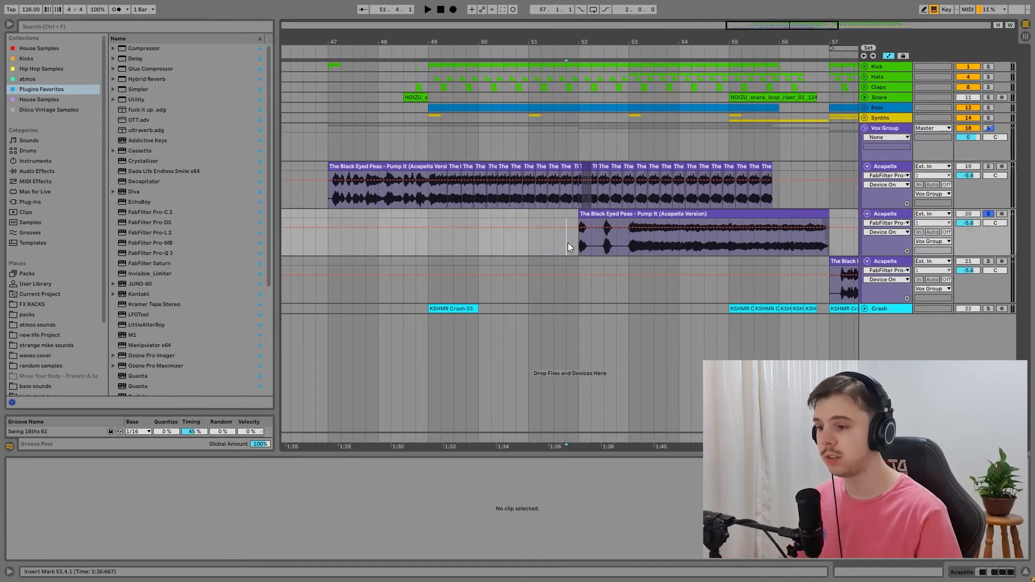
click(651, 215)
key(space)
drag(538, 42, 461, 40)
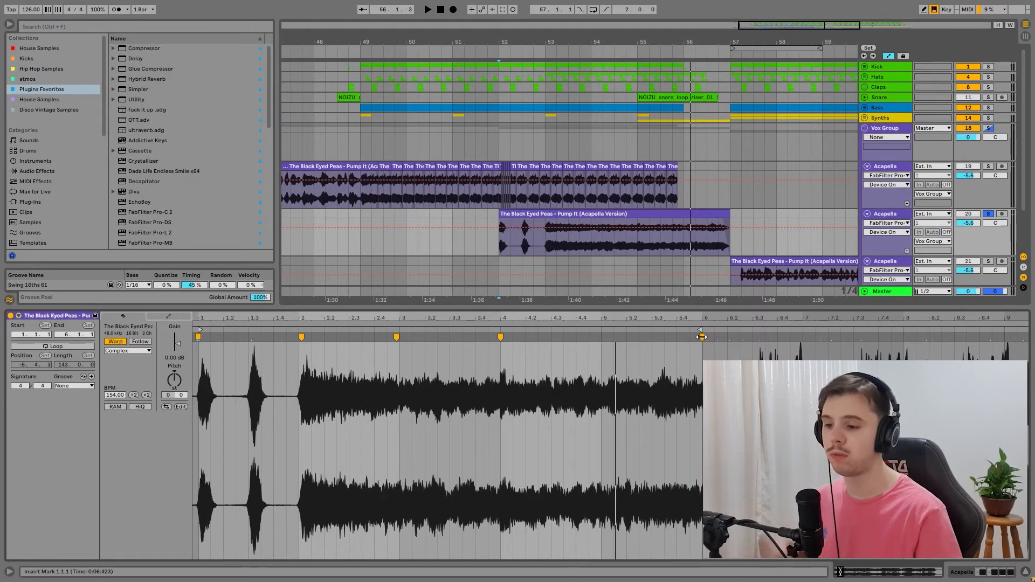
Step: Try moving the second Acapella clip's warp marker at bar 4 to about 5.3.4 to change the vocal stretch
mouse_move(703, 338)
mouse_down()
mouse_move(975, 345)
mouse_move(517, 355)
mouse_move(697, 348)
mouse_up()
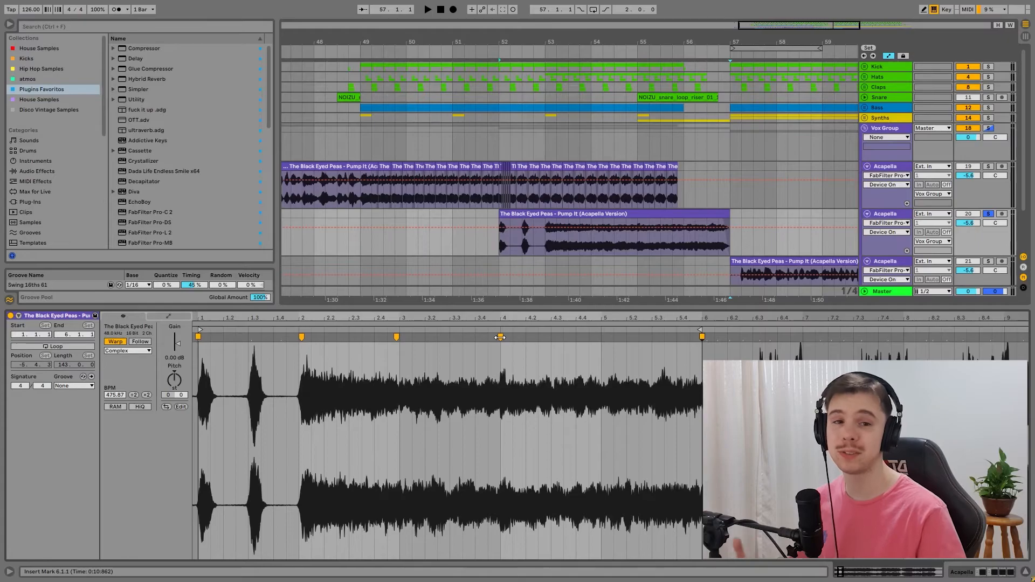
drag(501, 337, 697, 347)
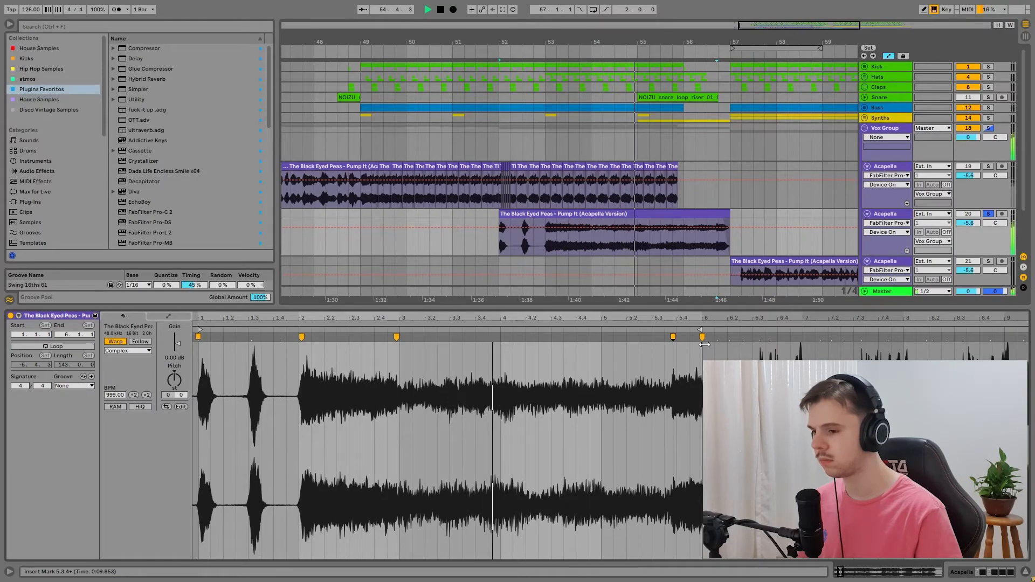
key(ctrl+z)
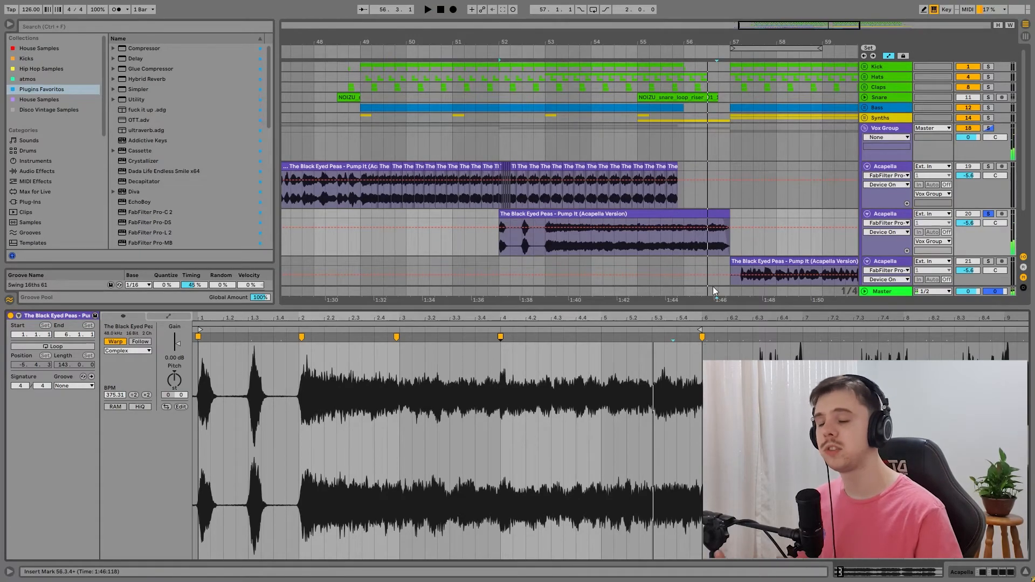
Step: Show the first Acapella track's device chain and inspect its FabFilter Saturn settings
drag(796, 29, 782, 144)
scroll(850, 228, down, 2)
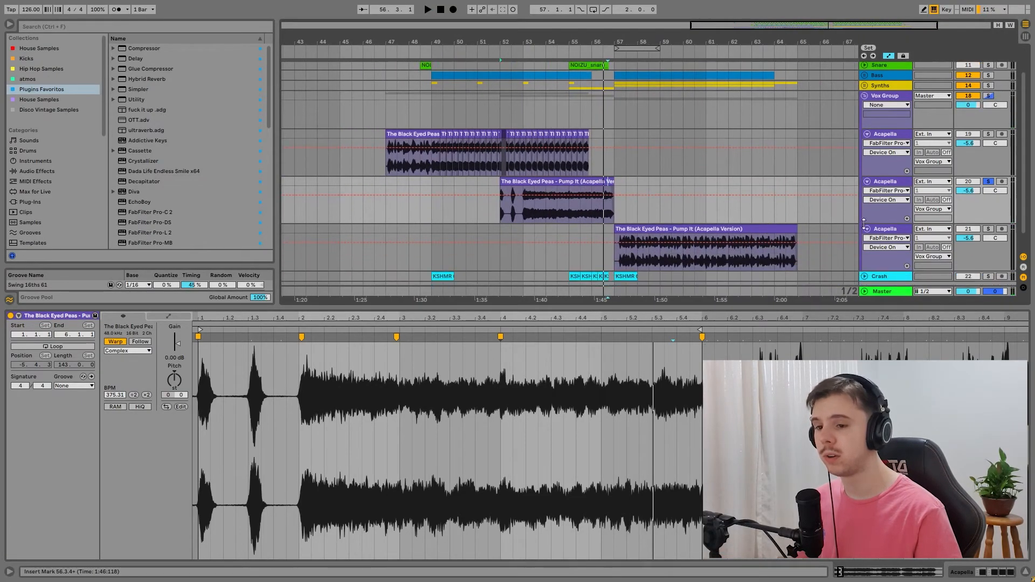
key(shift+Tab)
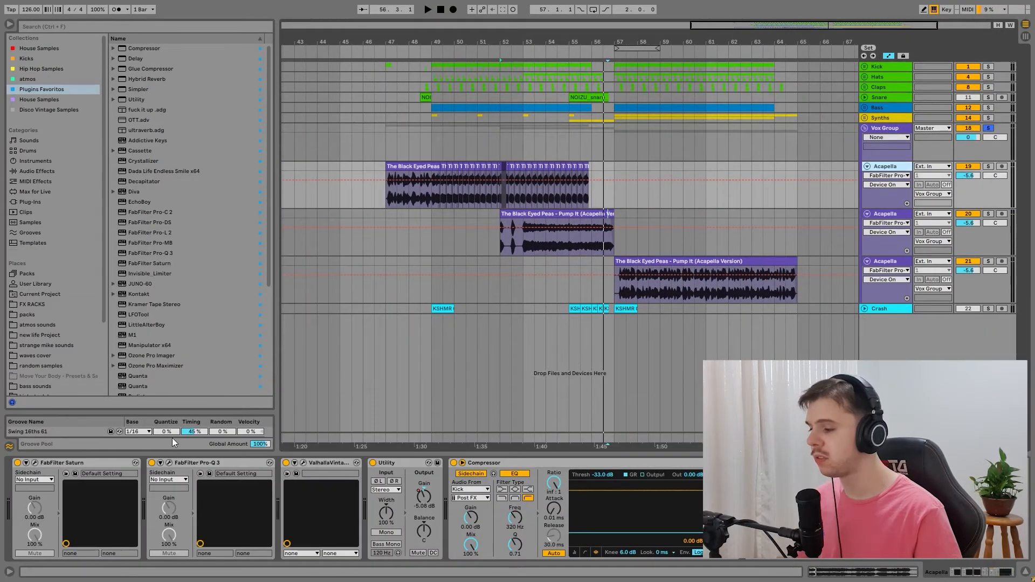
click(34, 463)
click(417, 70)
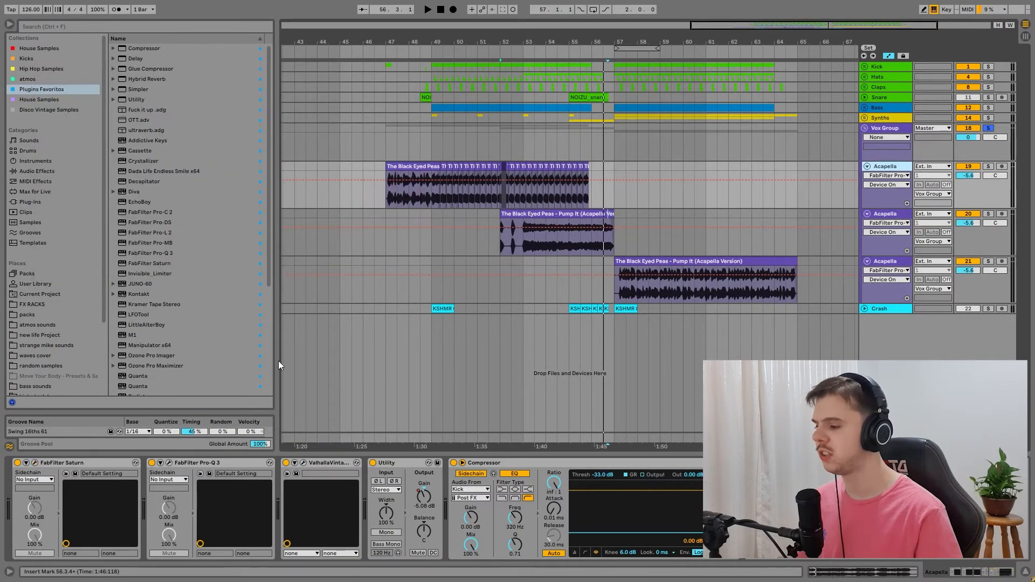
Step: Inspect the first Acapella track's FabFilter Pro-Q 3 boost and cuts, and its ValhallaVintage reverb settings
click(169, 463)
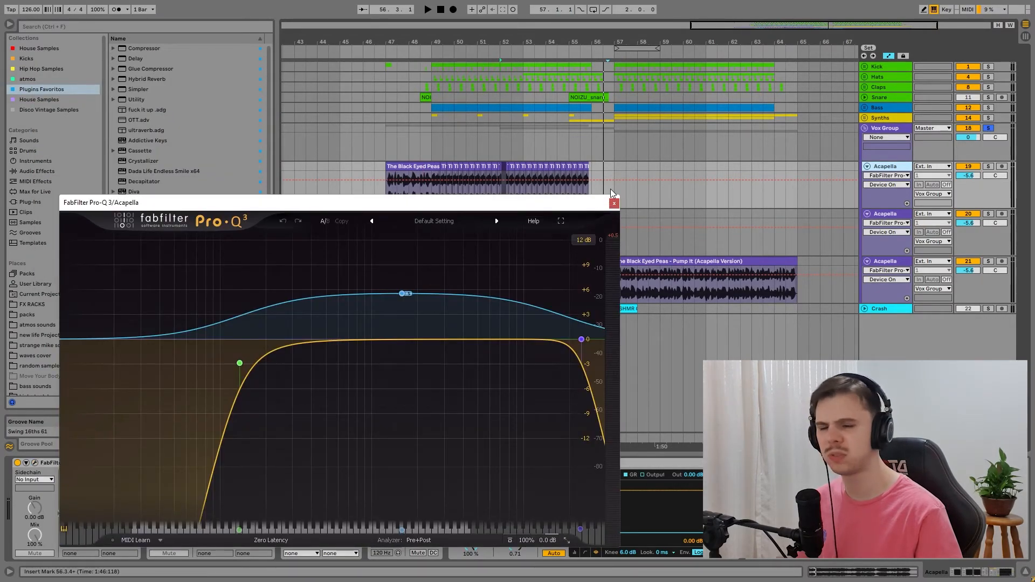
mouse_move(405, 300)
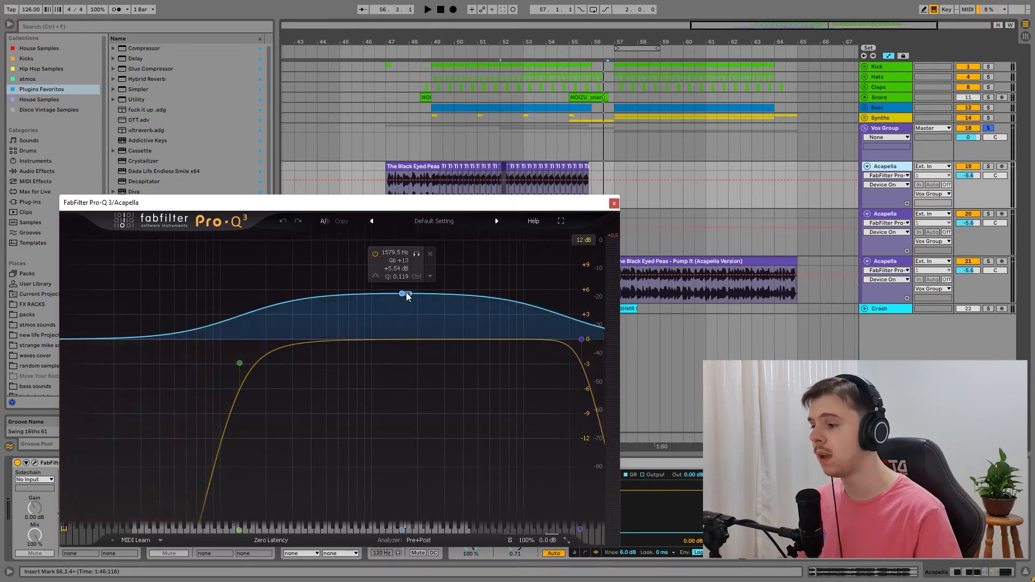
click(613, 202)
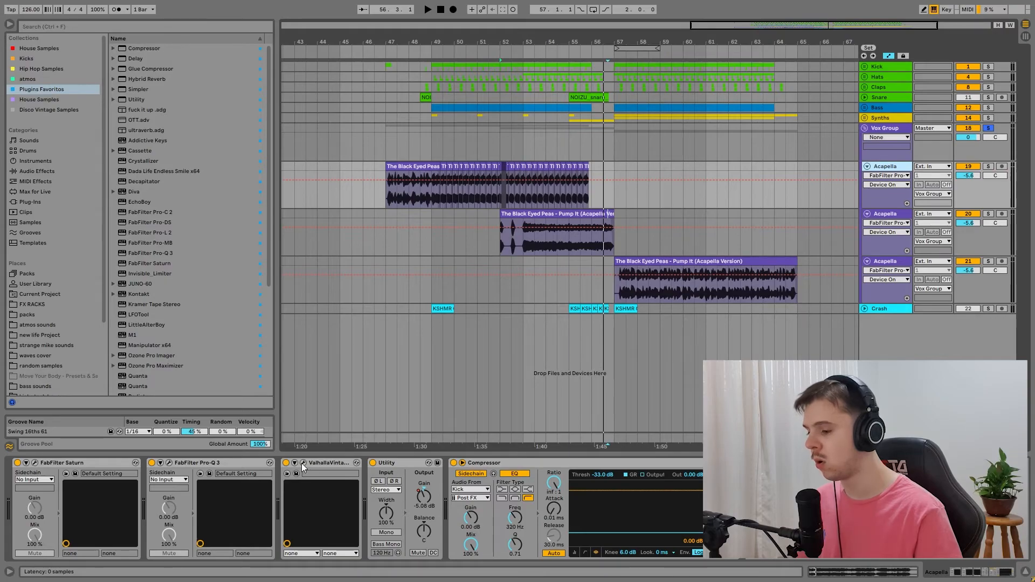
click(302, 463)
click(561, 220)
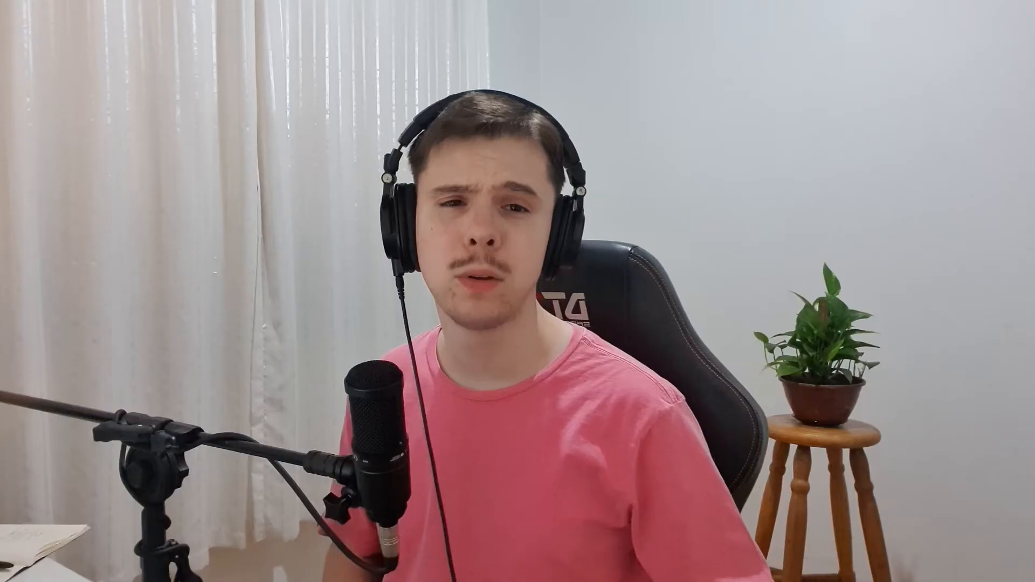